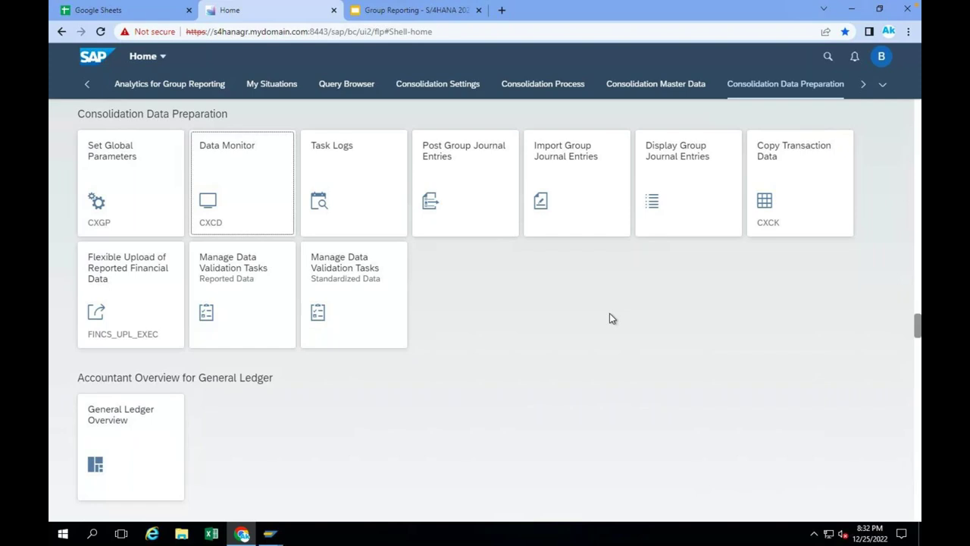
Open the create-and-change app for consolidation groups from the Consolidation Master Data apps.
click(185, 84)
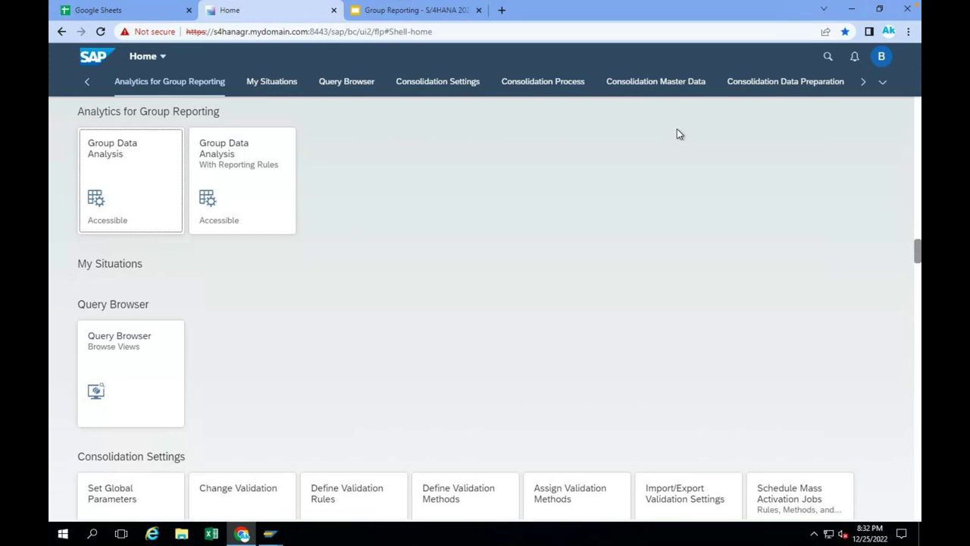
click(656, 82)
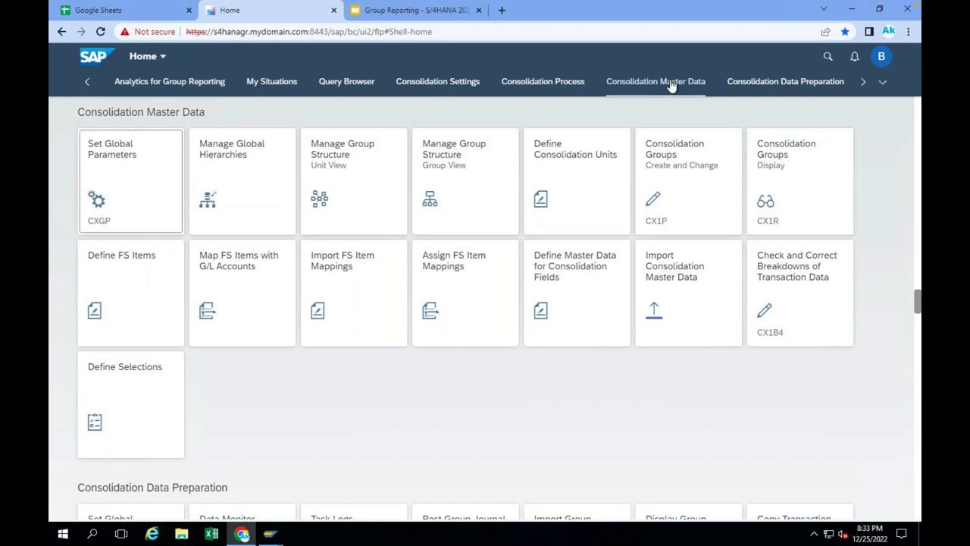
click(680, 175)
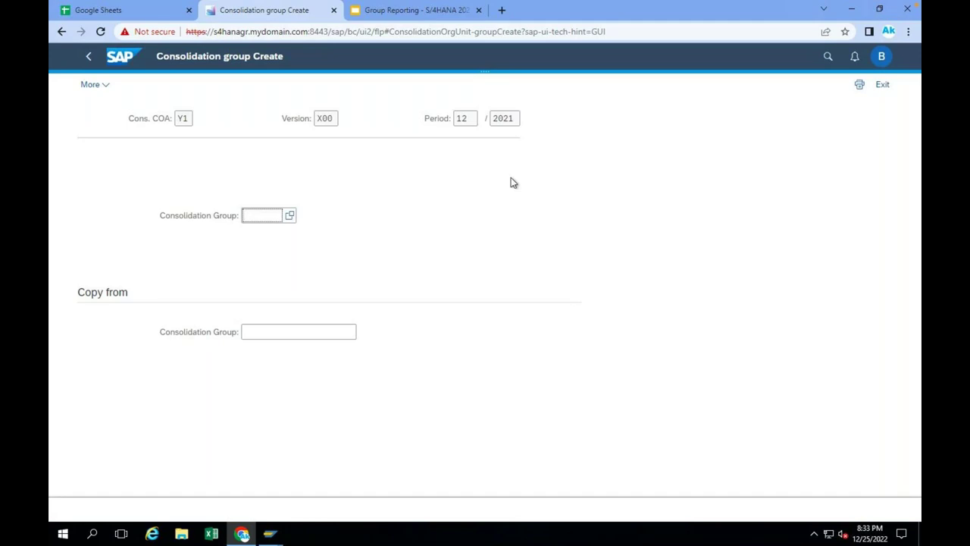
Look up consolidation groups CGX0W, CGX0E and CGX0A by their codes, and return to the home page.
click(279, 215)
text(CGX0W)
click(289, 216)
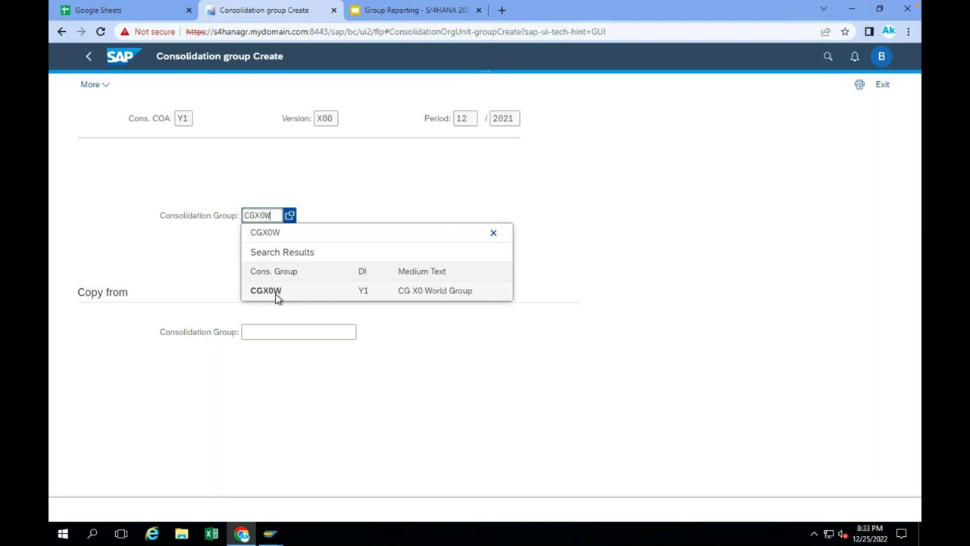
key(BackSpace)
text(E)
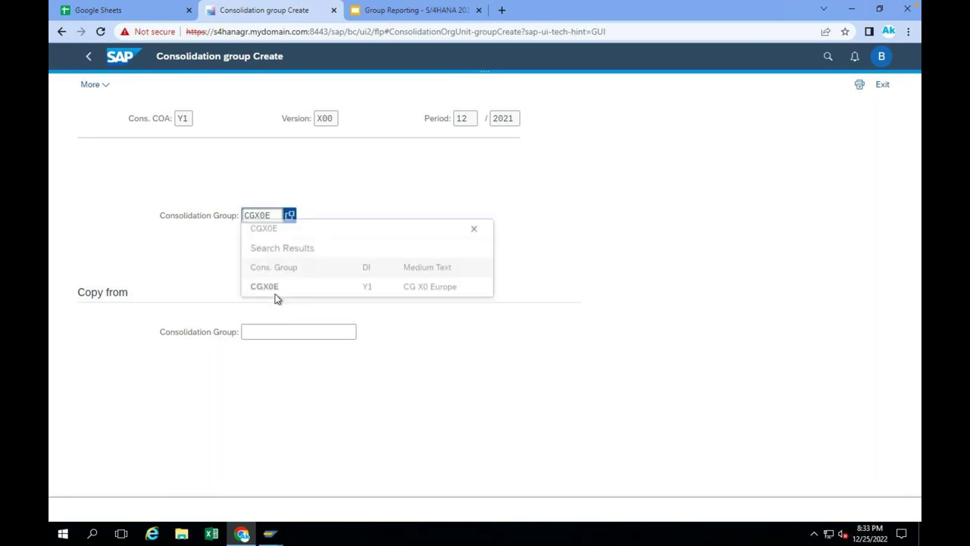
key(BackSpace)
text(A)
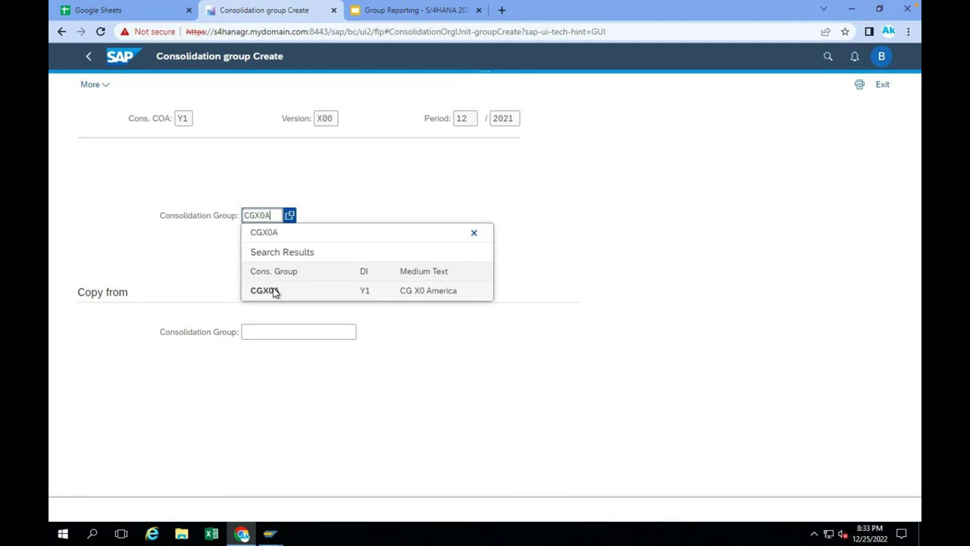
click(116, 60)
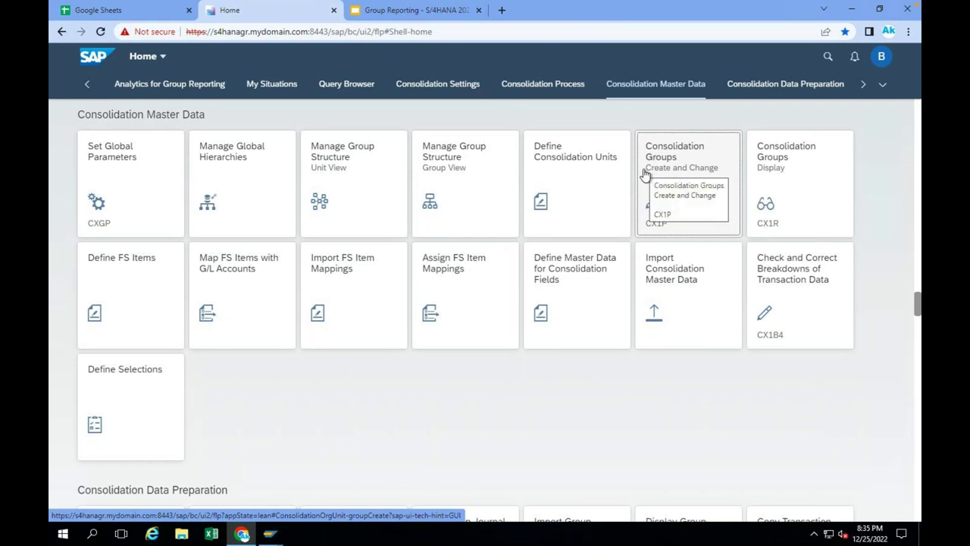
Search the consolidation unit definitions for SWX0, review its detail settings, and return to the home page.
click(570, 187)
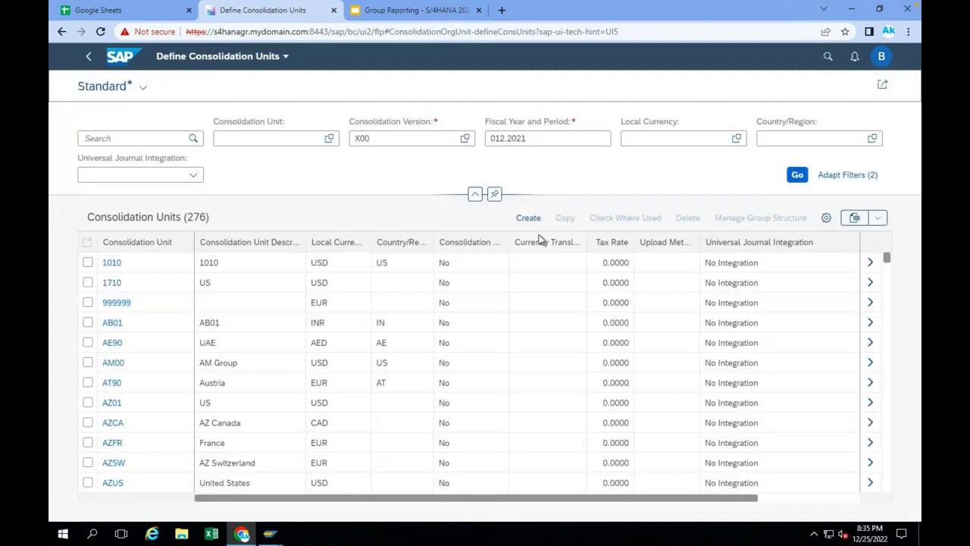
click(130, 138)
text(SW)
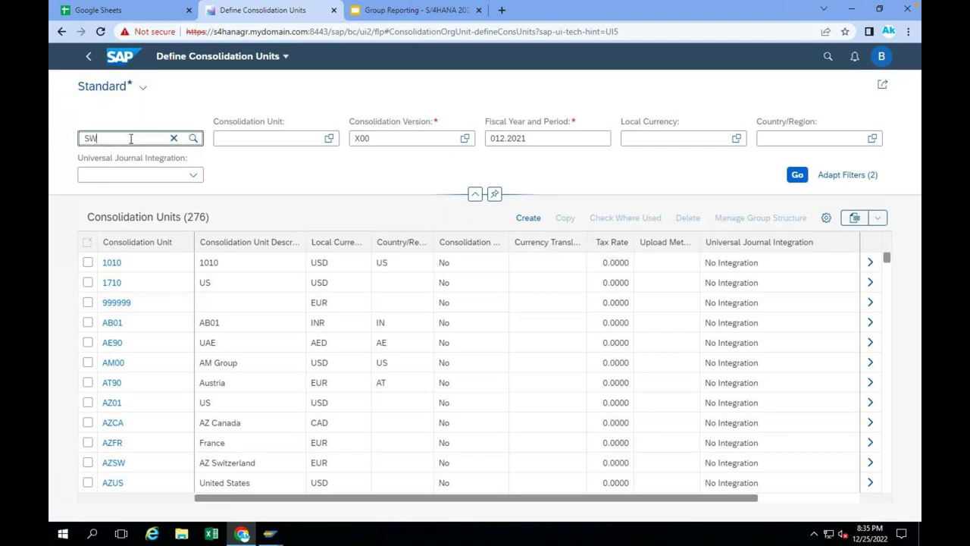
text(X0)
key(Return)
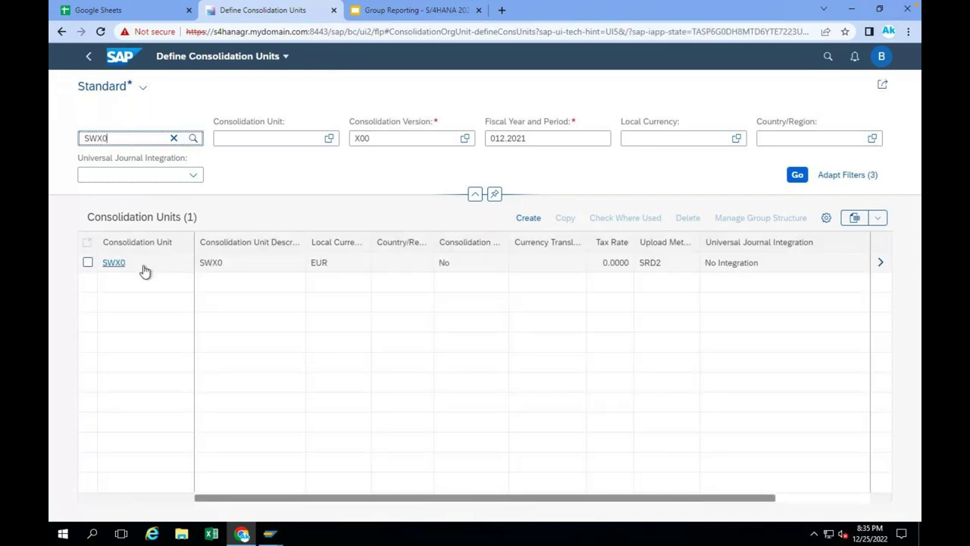
click(883, 264)
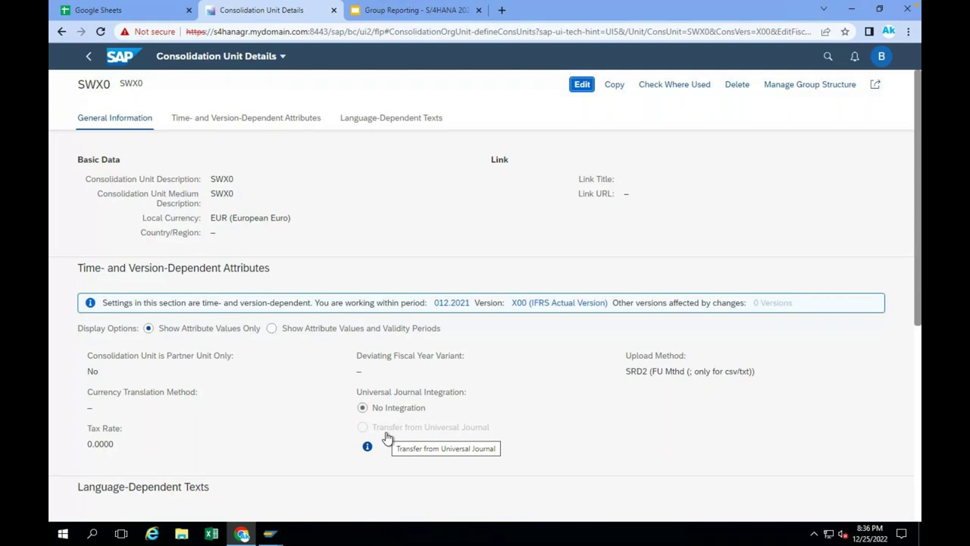
click(119, 56)
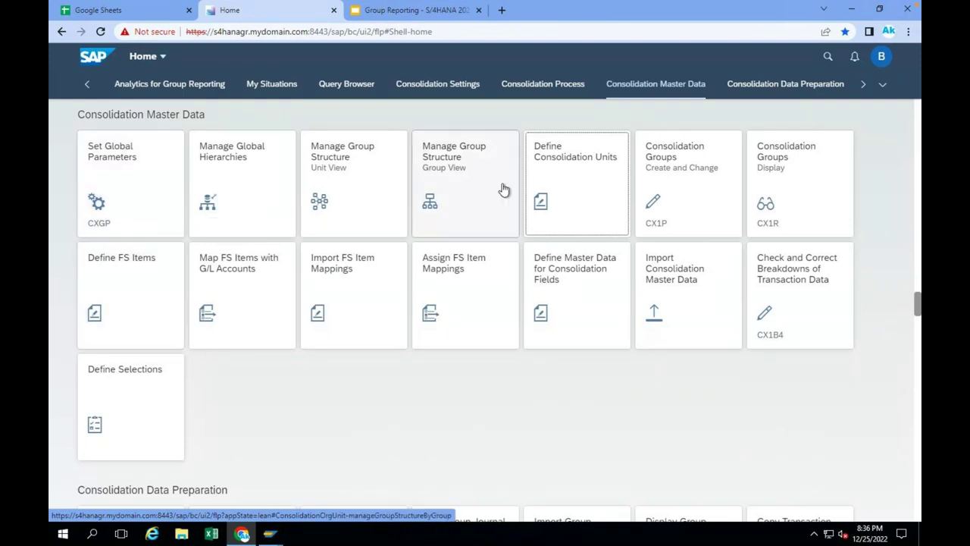
Search the consolidation unit definitions for TA00, review that unit's detail settings, and return to the home page.
click(584, 175)
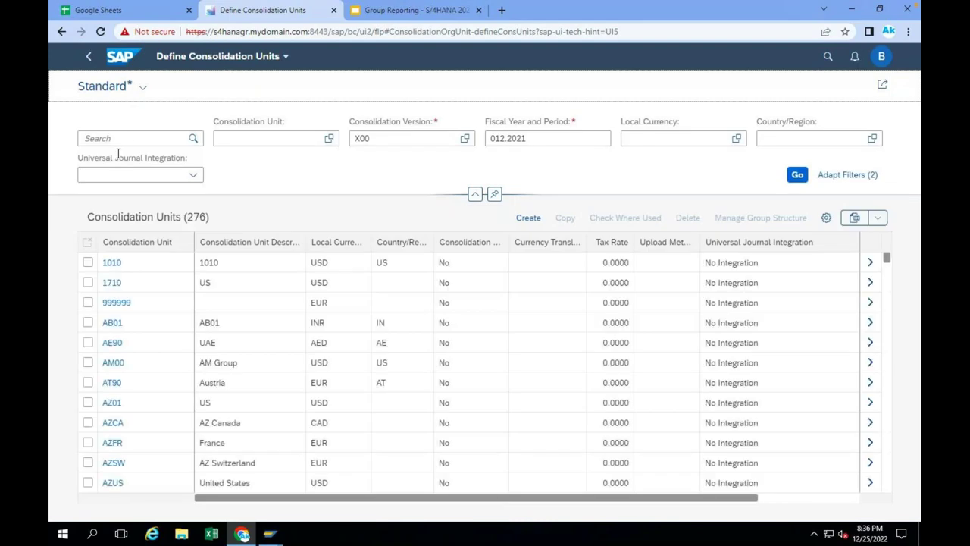
click(128, 137)
text(TA00)
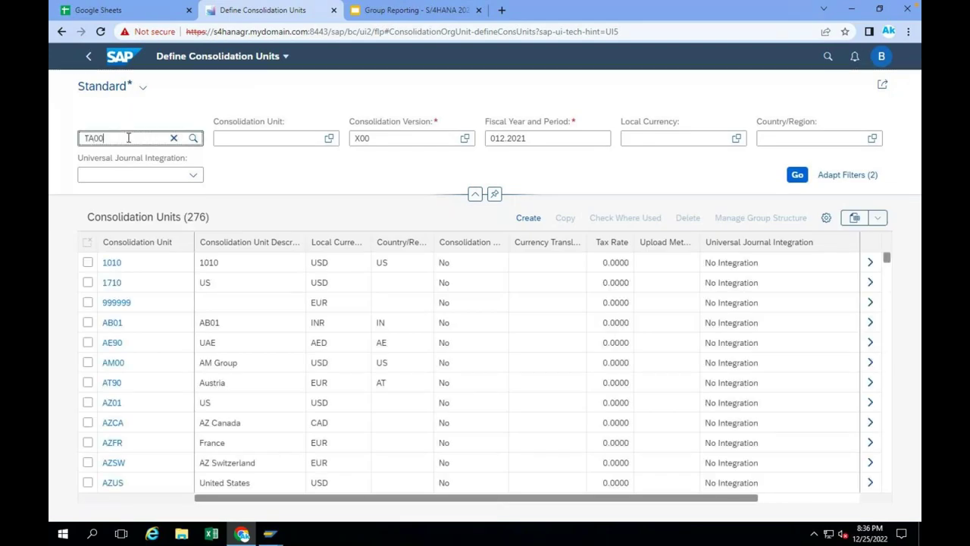
key(Return)
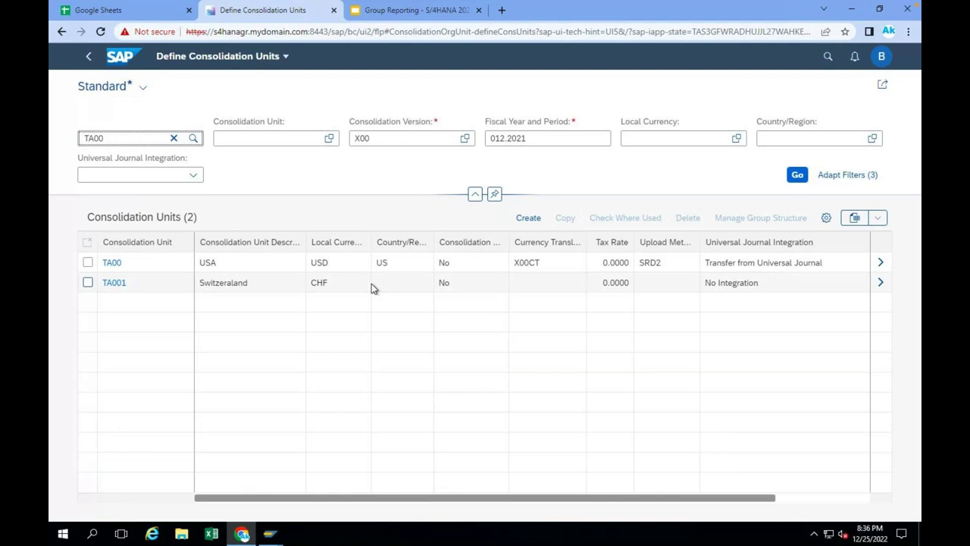
click(881, 262)
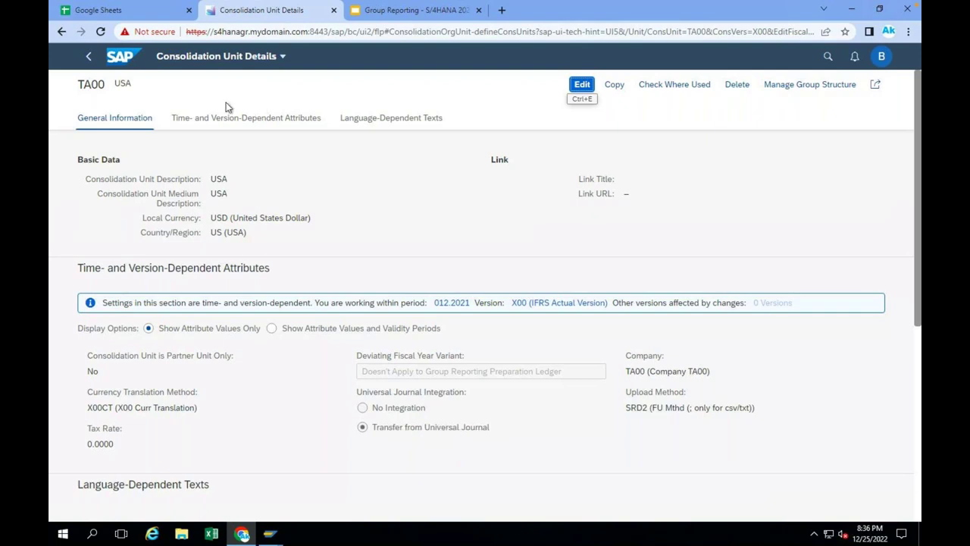
click(111, 56)
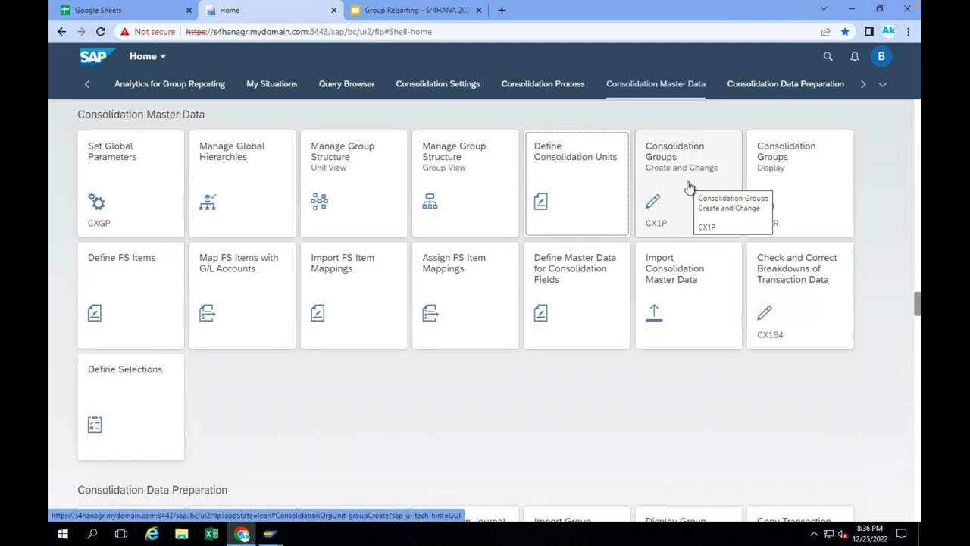
Display the units assigned to consolidation group CGX0E in the group structure's Group View, and return to the home page.
click(451, 173)
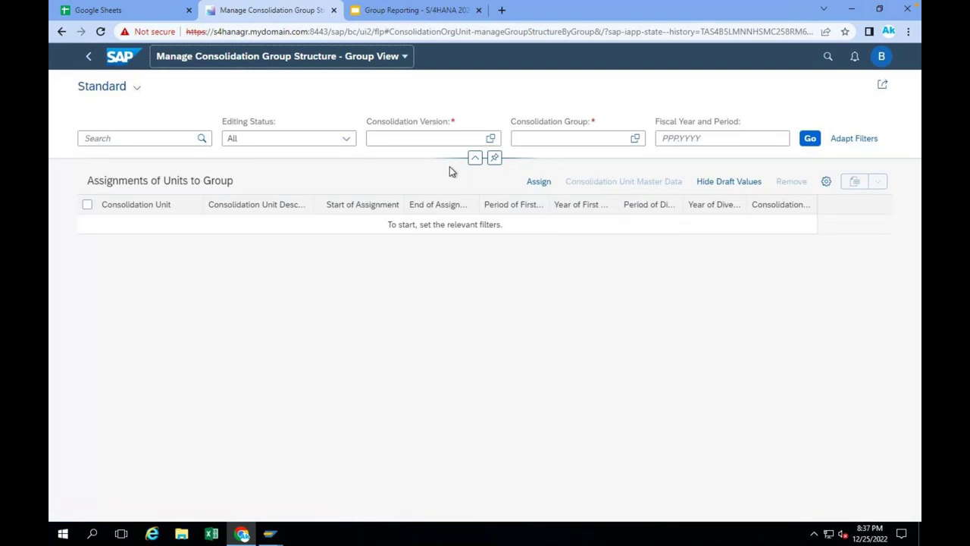
click(517, 138)
text(CG)
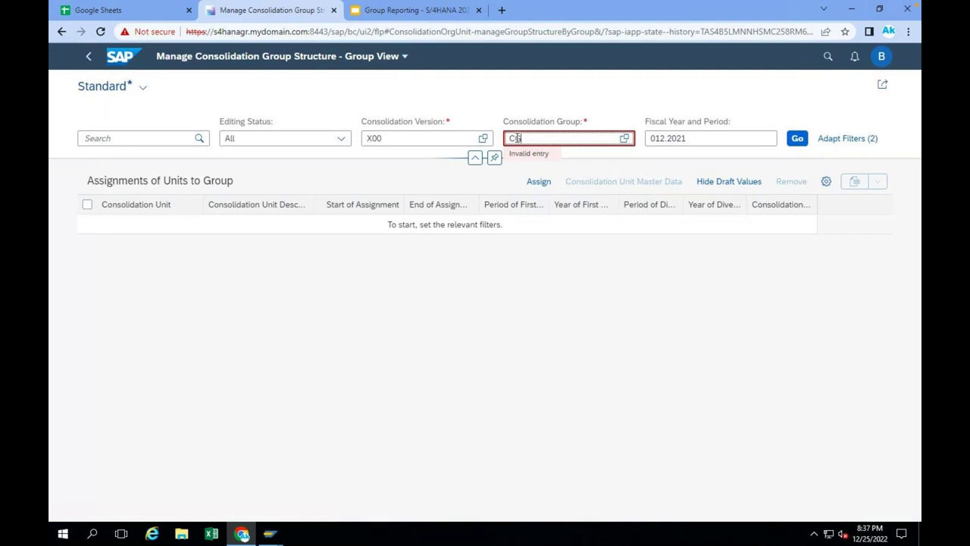
text(X))
key(BackSpace)
text(0E)
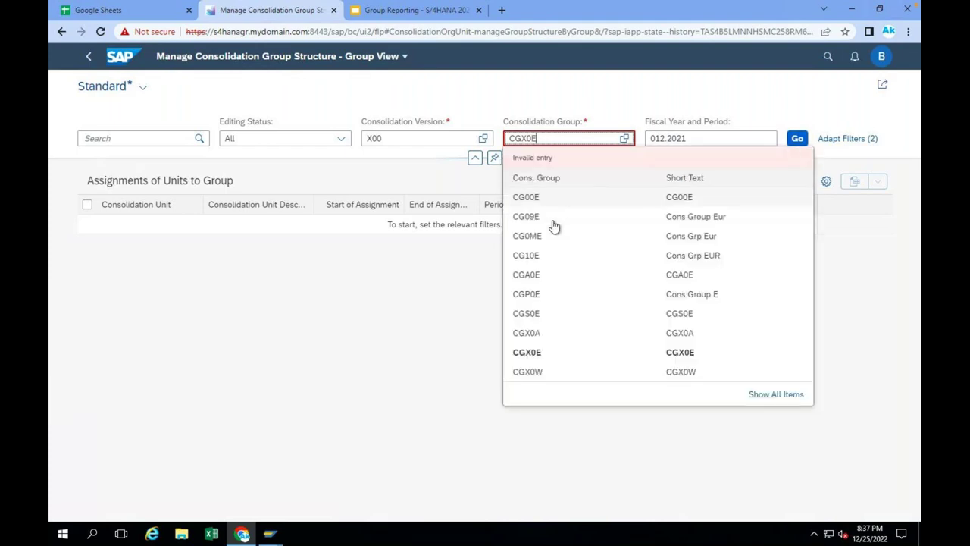
click(541, 352)
key(Return)
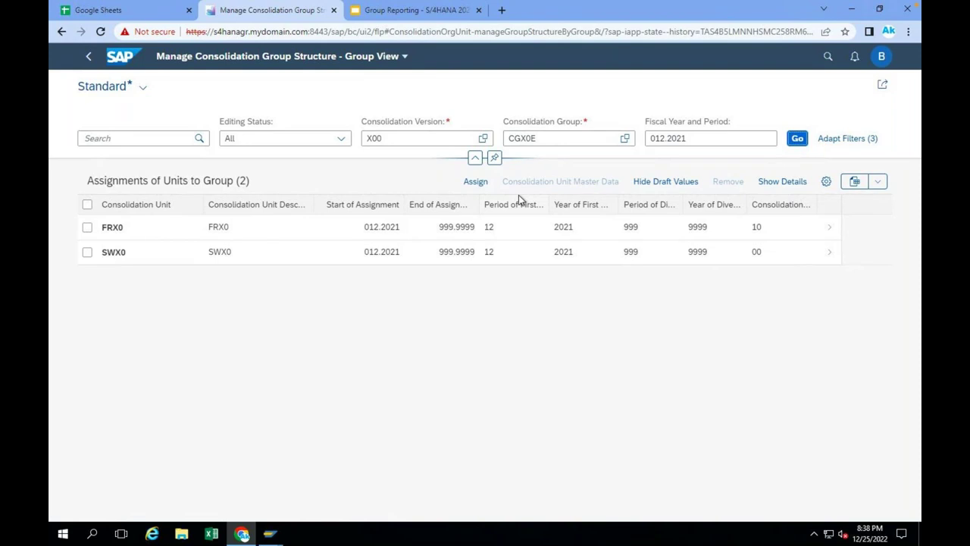
click(119, 59)
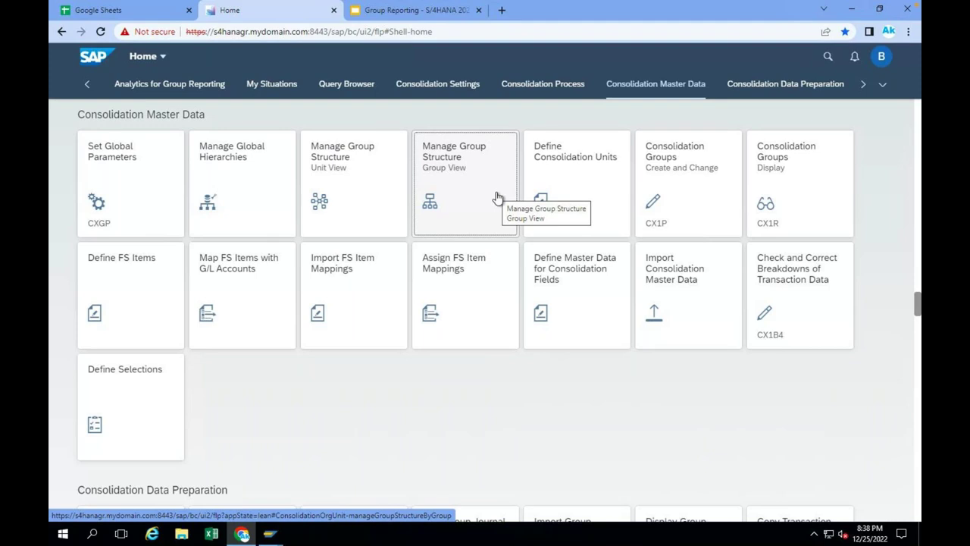
Open the financial statement item definitions and browse the list down to the Net income item 317000.
click(120, 288)
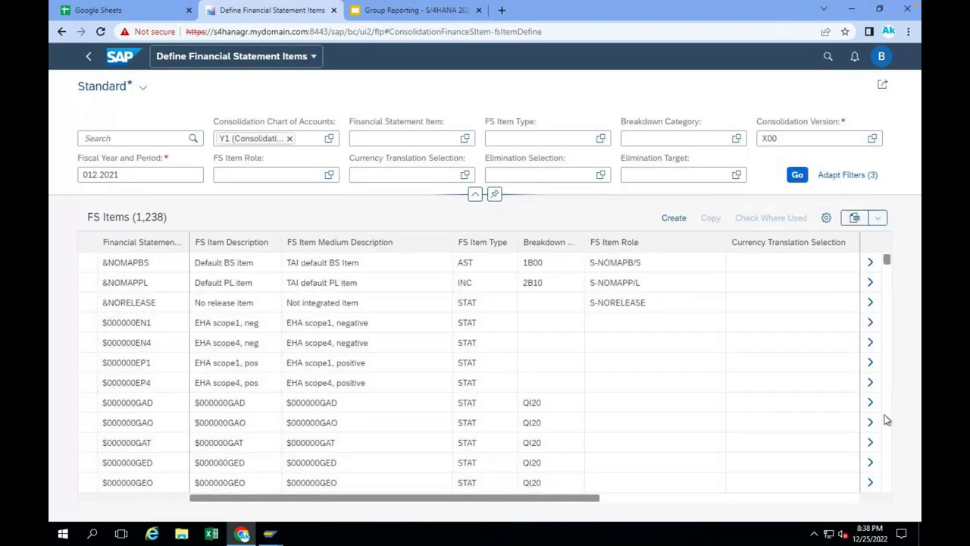
scroll(887, 420, down, 5)
scroll(887, 420, down, 5)
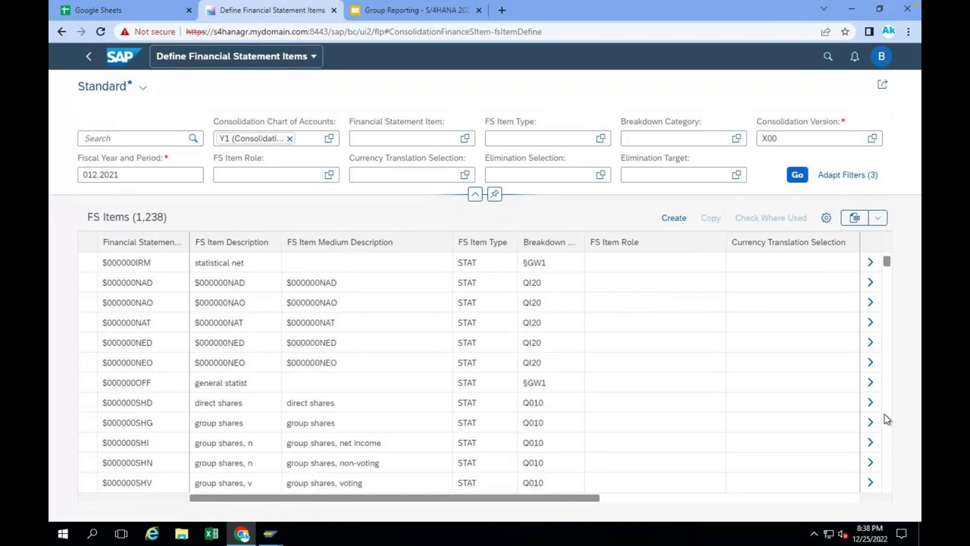
scroll(887, 420, down, 5)
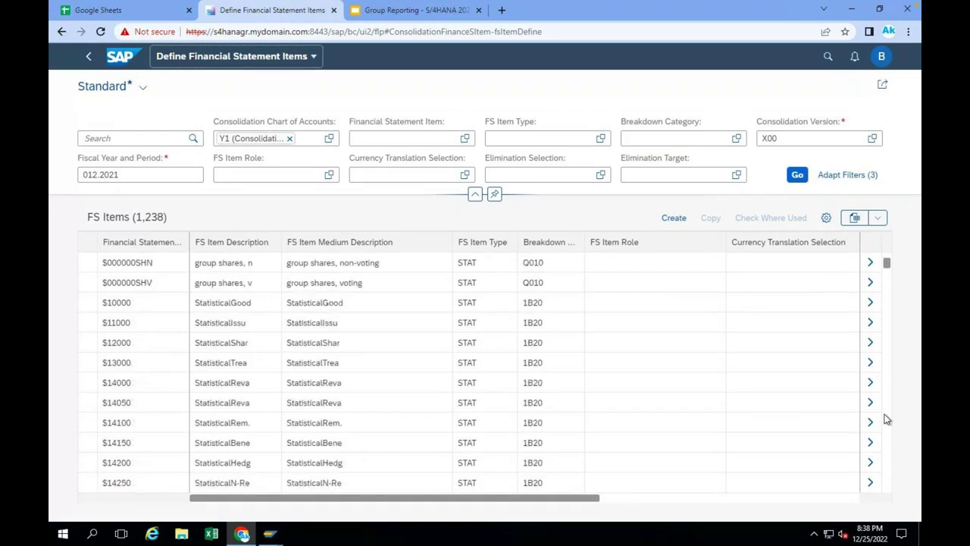
scroll(887, 419, down, 4)
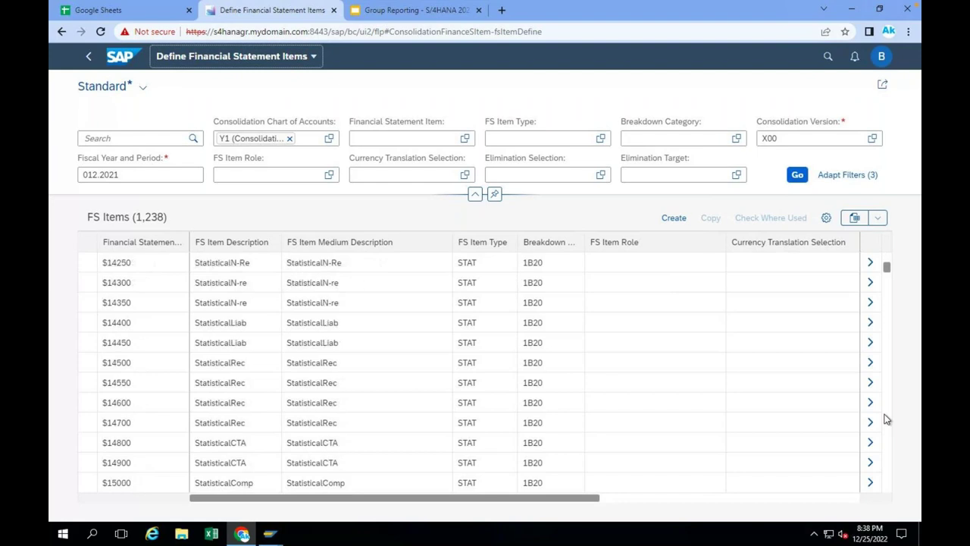
scroll(887, 419, down, 4)
scroll(887, 419, down, 4)
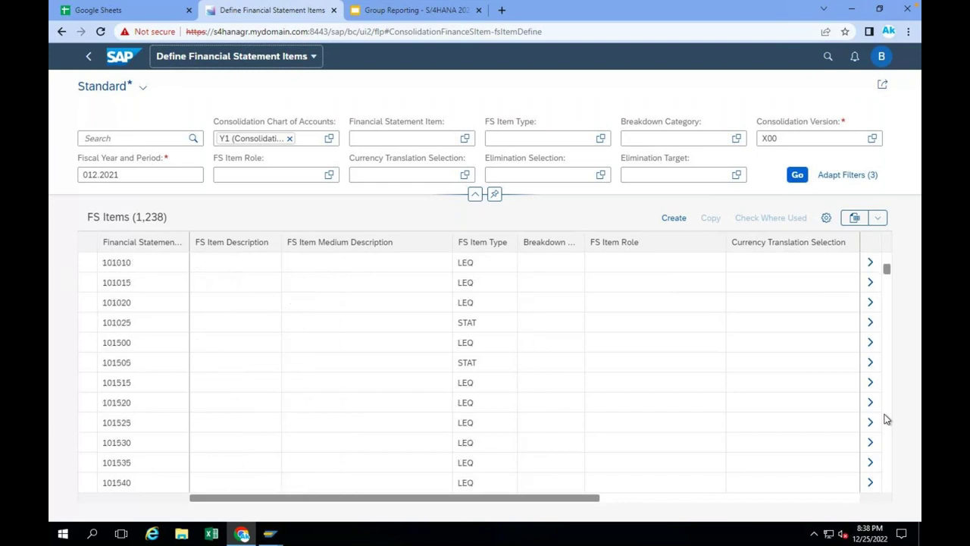
scroll(887, 419, down, 4)
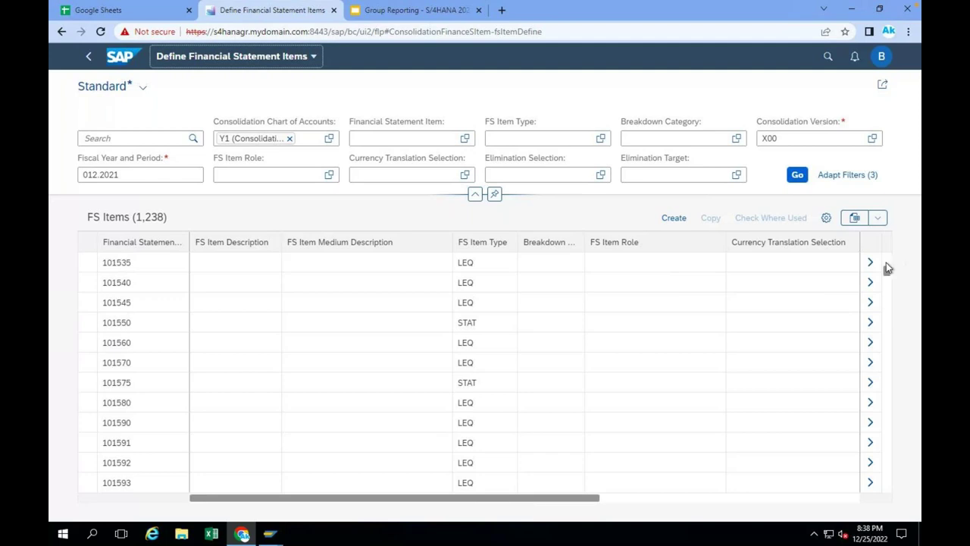
drag(888, 274, 887, 373)
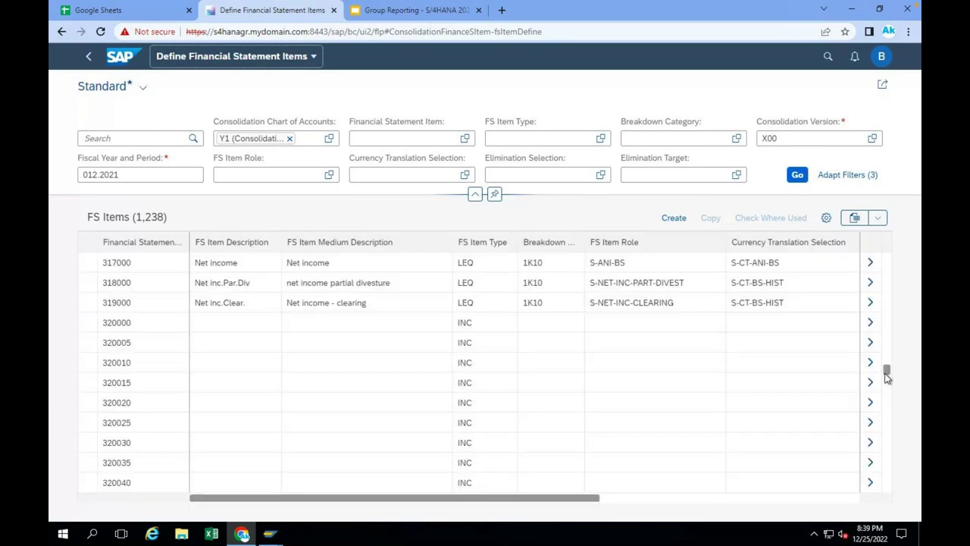
Examine the FS item roles and currency translation selections from item 317000 through the NCI items, and return to the home page.
click(119, 263)
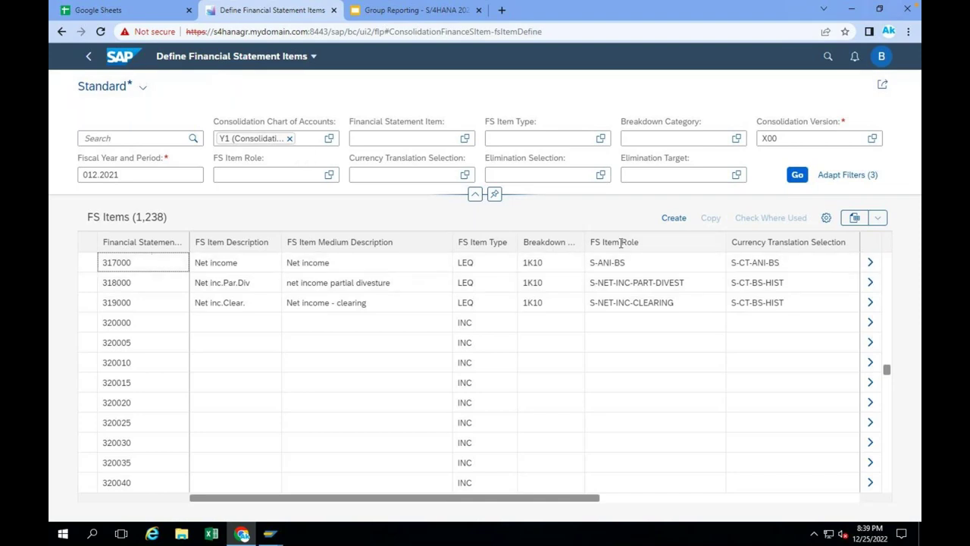
click(658, 243)
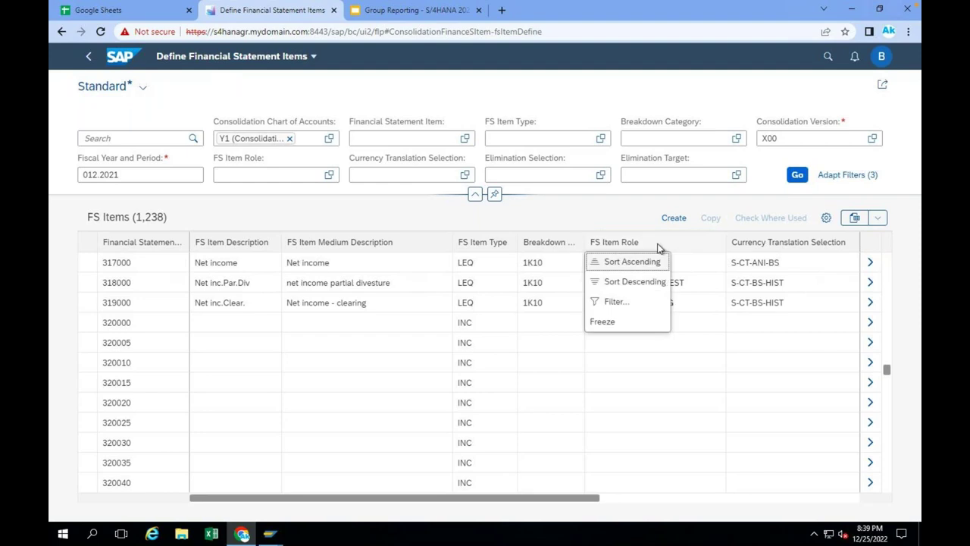
click(778, 263)
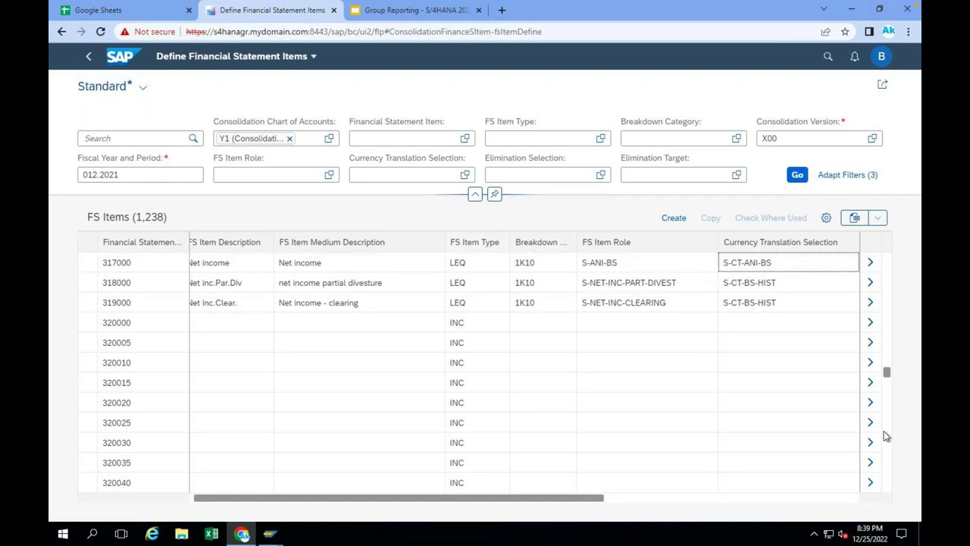
scroll(887, 436, down, 4)
scroll(891, 439, down, 5)
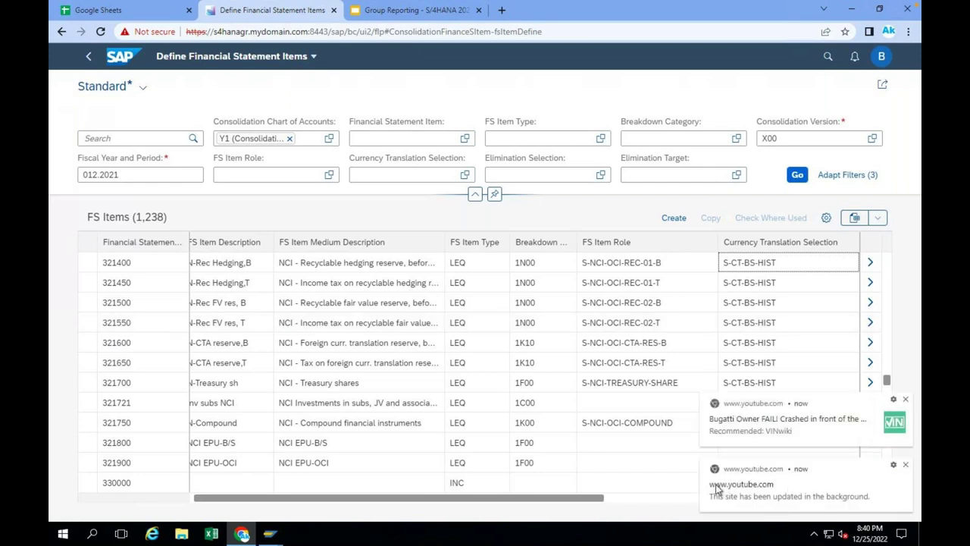
click(906, 399)
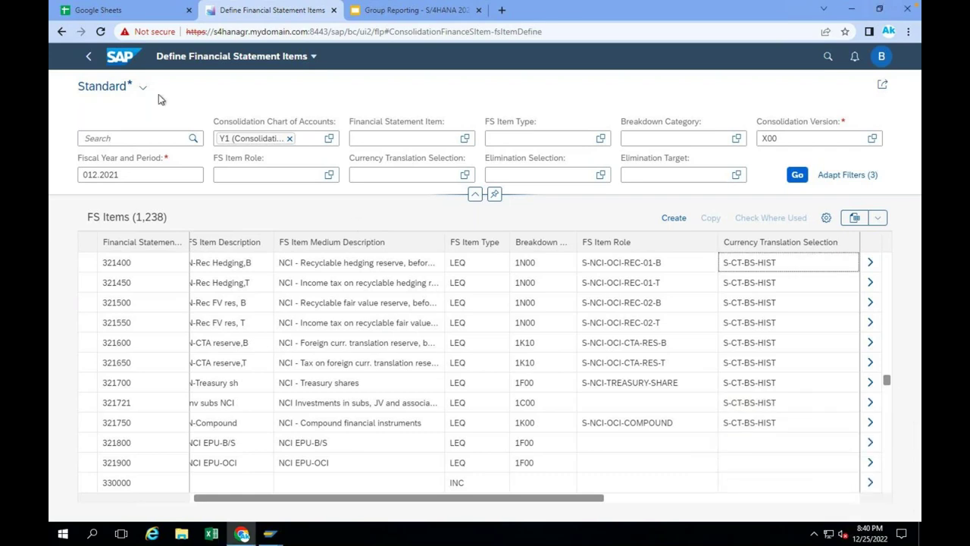
click(119, 58)
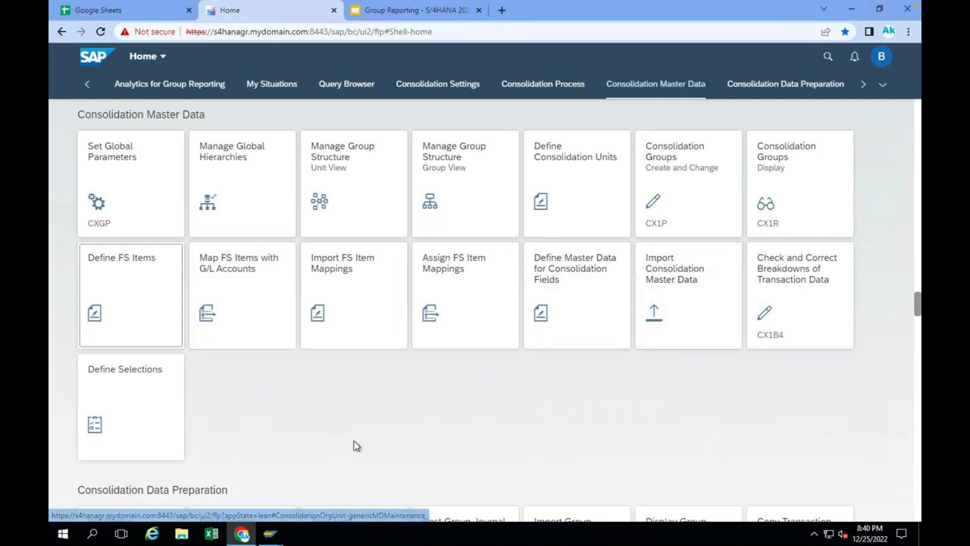
Review the imported FS item mappings in Import FS Item Mappings, and return to the home page.
click(361, 297)
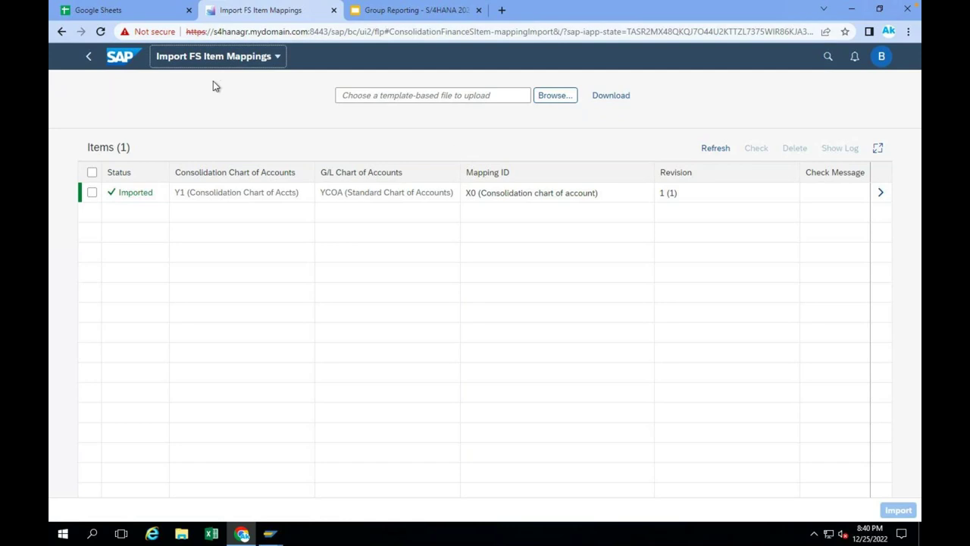
click(117, 61)
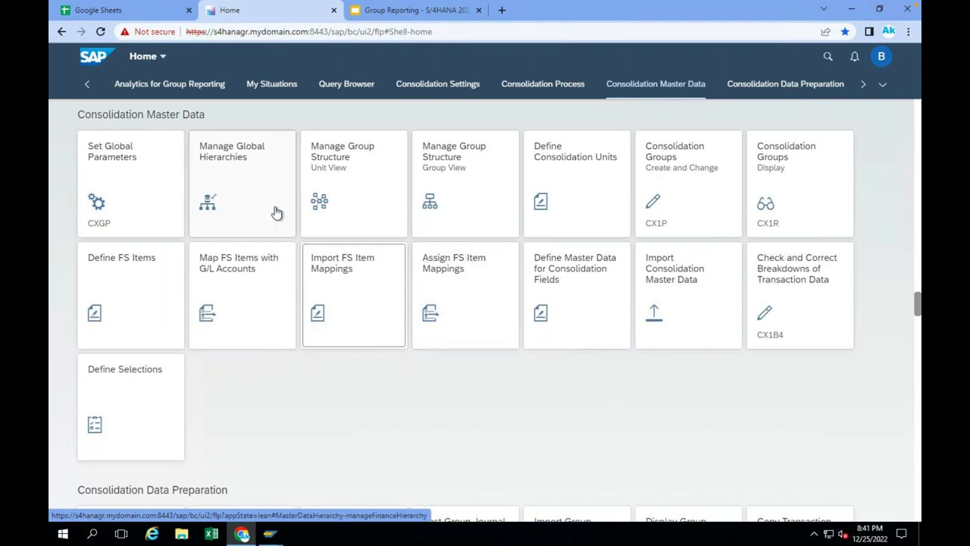
Confirm the global parameters with version X00, fiscal year 2021, period 12 and consolidation chart of accounts Y1.
click(126, 191)
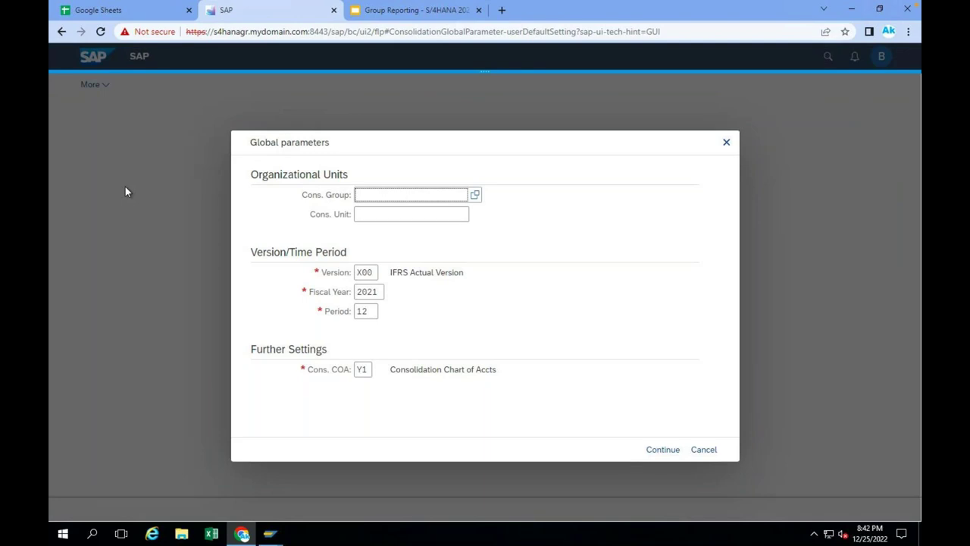
click(374, 277)
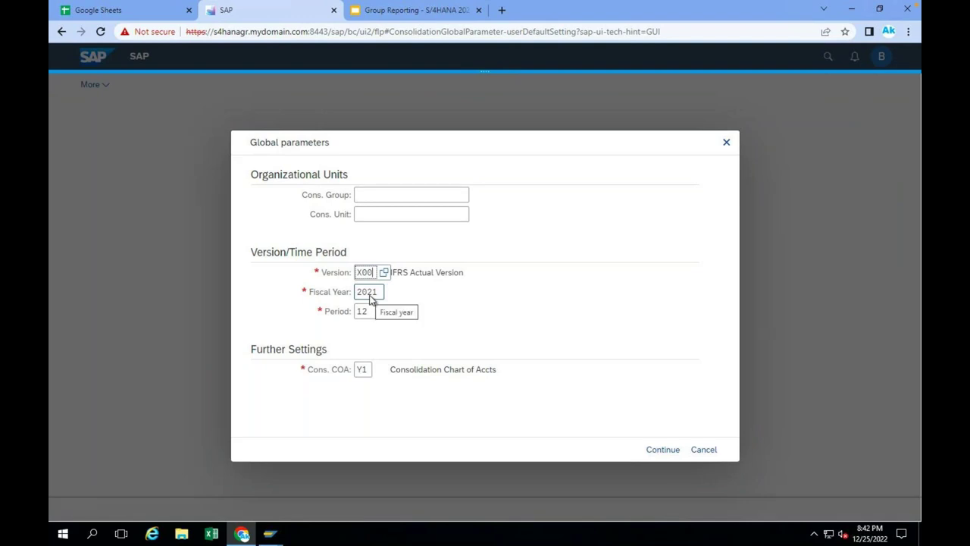
click(370, 295)
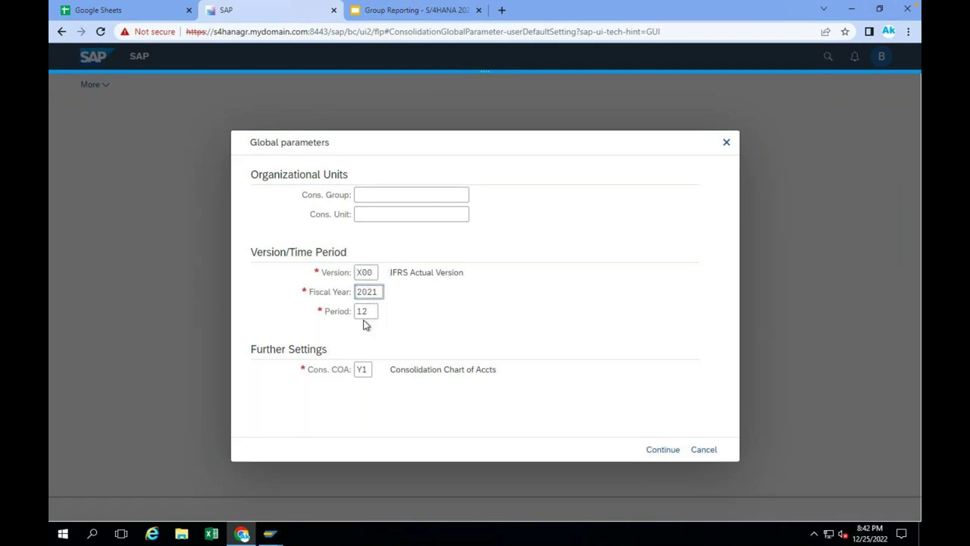
click(367, 315)
click(663, 452)
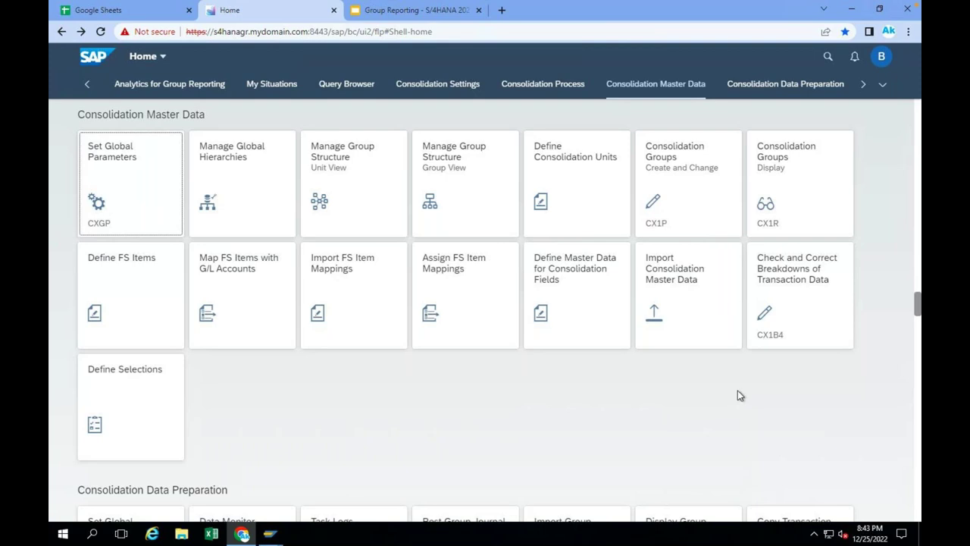
Open the Data Monitor and view the actions available for the manual posting task of unit CAX0 under group CGX0W.
scroll(410, 253, down, 1)
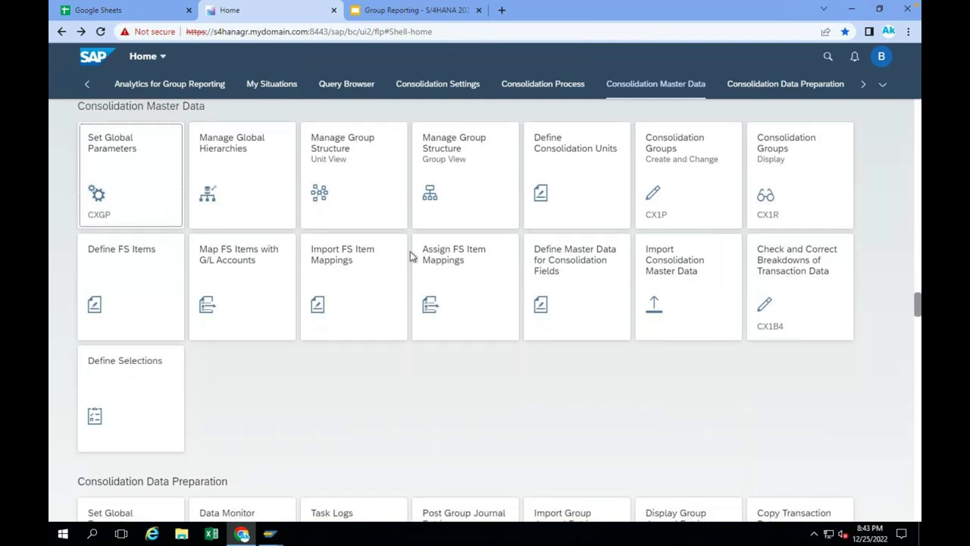
scroll(410, 257, down, 5)
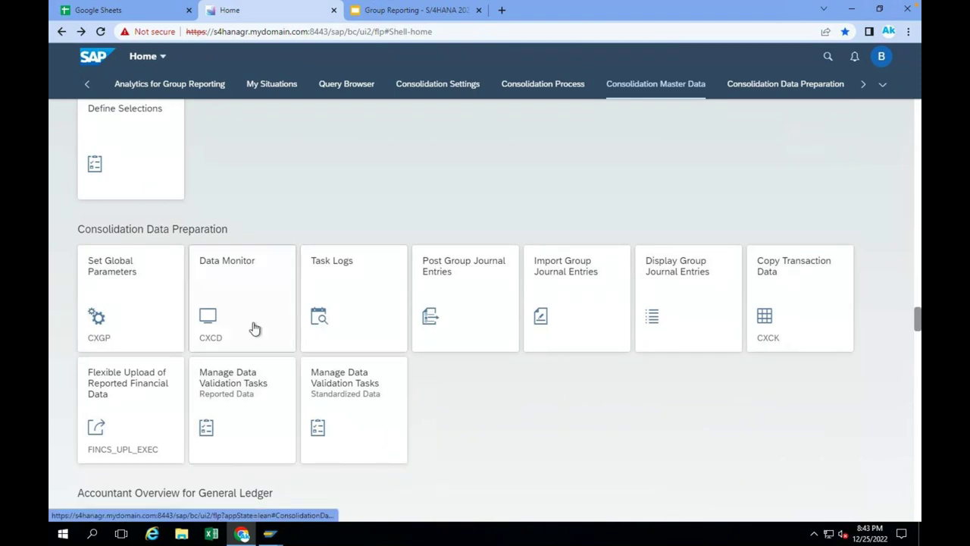
click(245, 300)
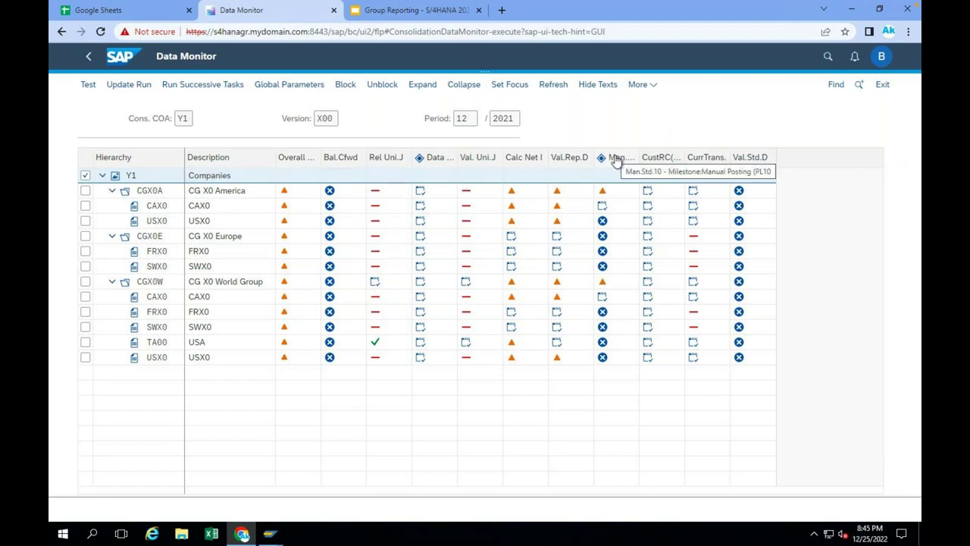
click(601, 297)
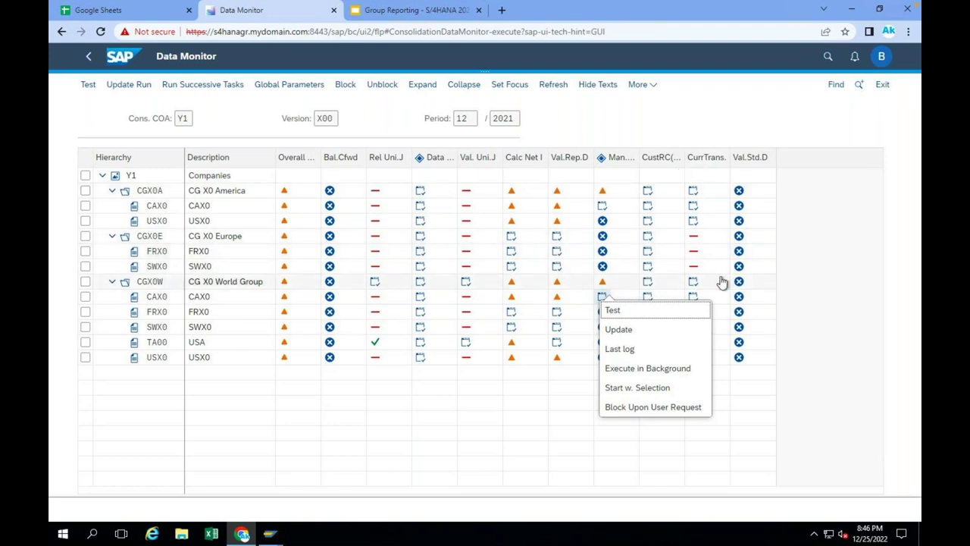
click(619, 301)
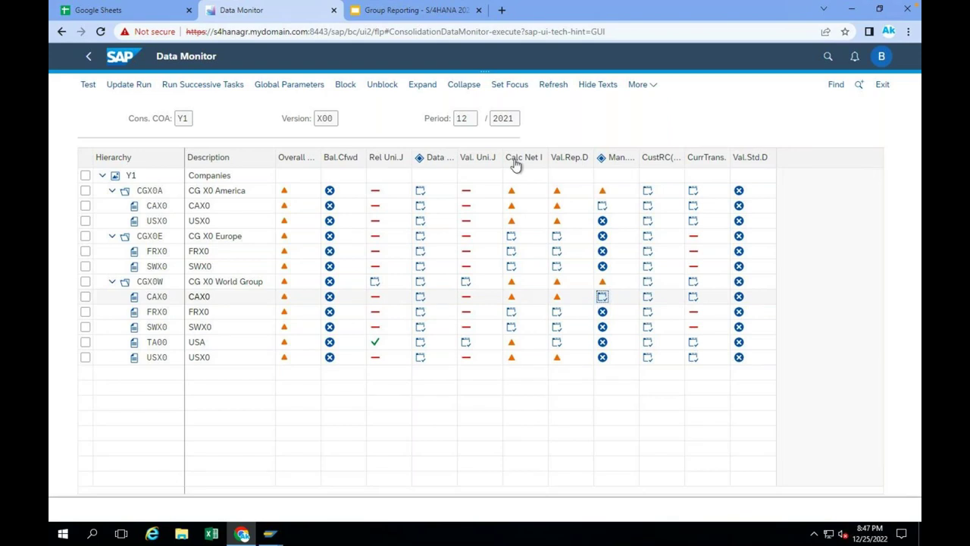
Open the FPS02 launchpad in a separate browser tab and start Group Data Analysis without reporting rules.
click(502, 10)
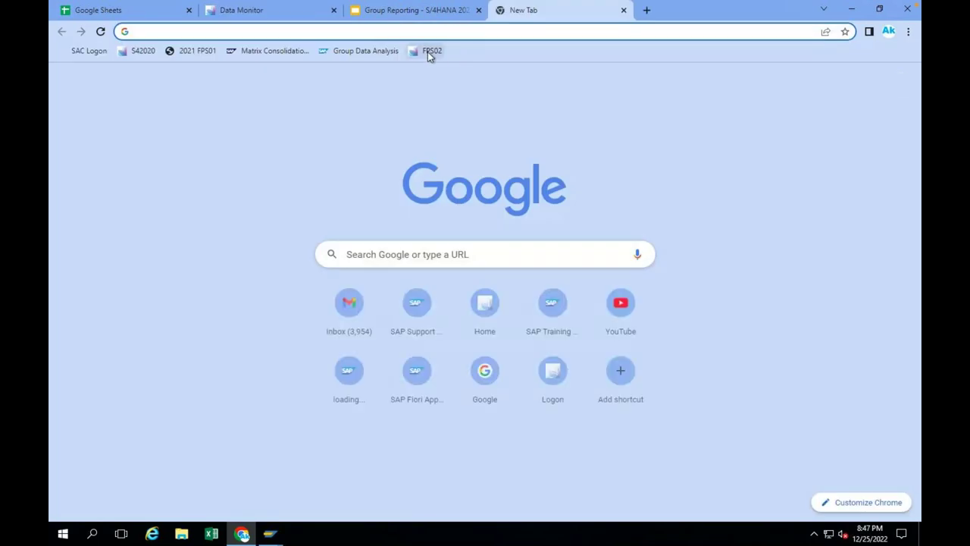
click(427, 52)
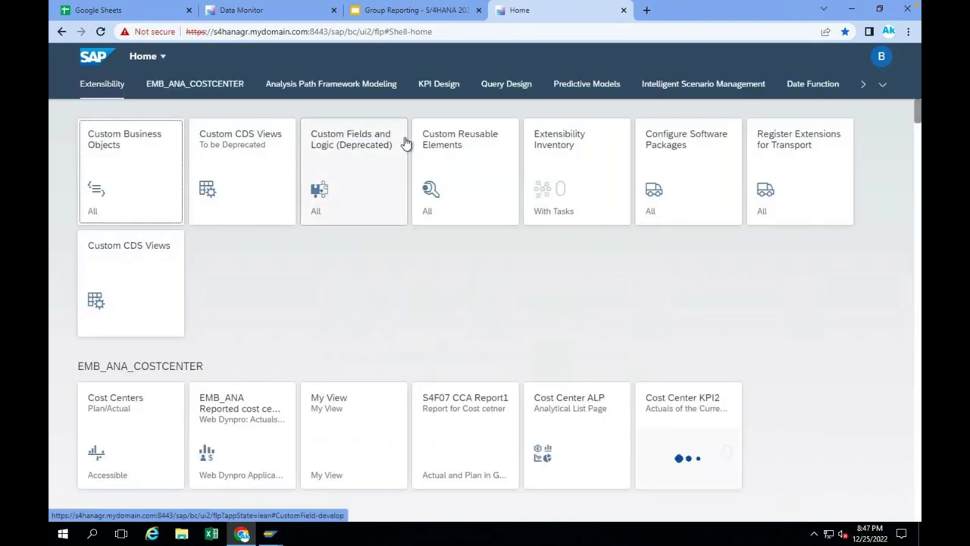
click(882, 86)
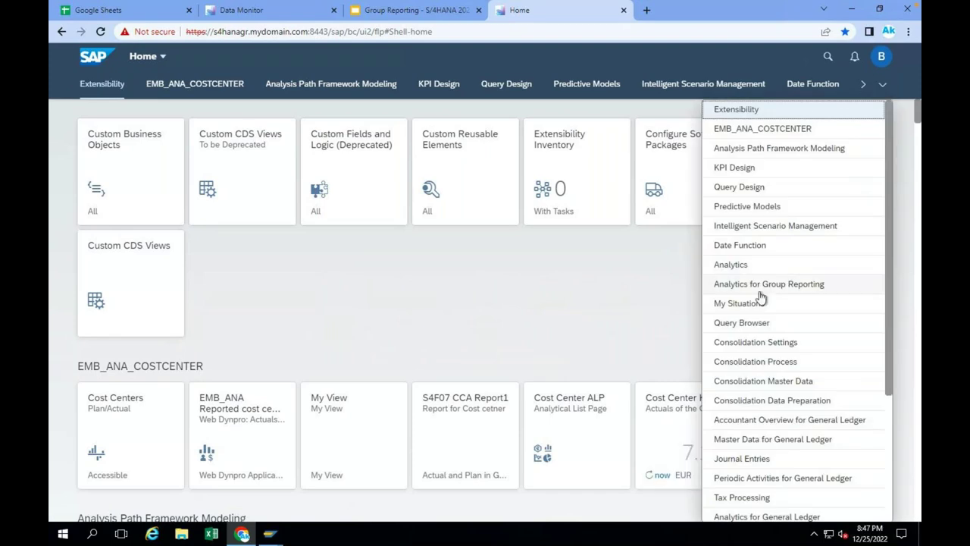
click(765, 284)
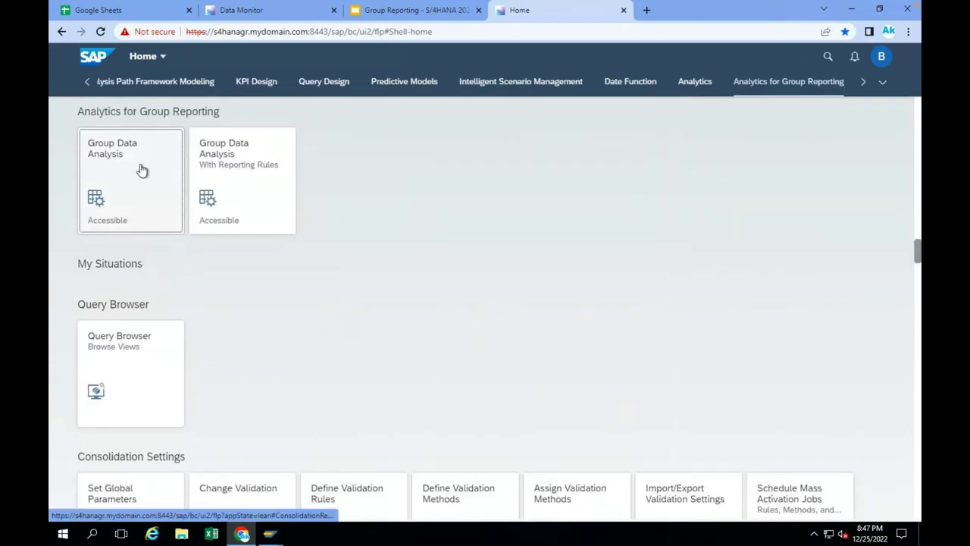
click(141, 170)
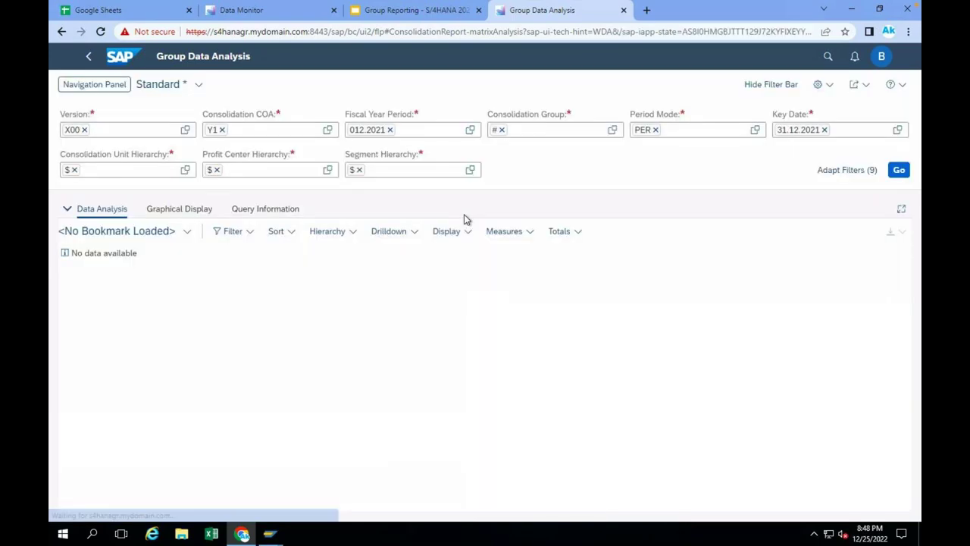
Load the X00_LC bookmark into the data analysis and hide the filter bar.
click(188, 231)
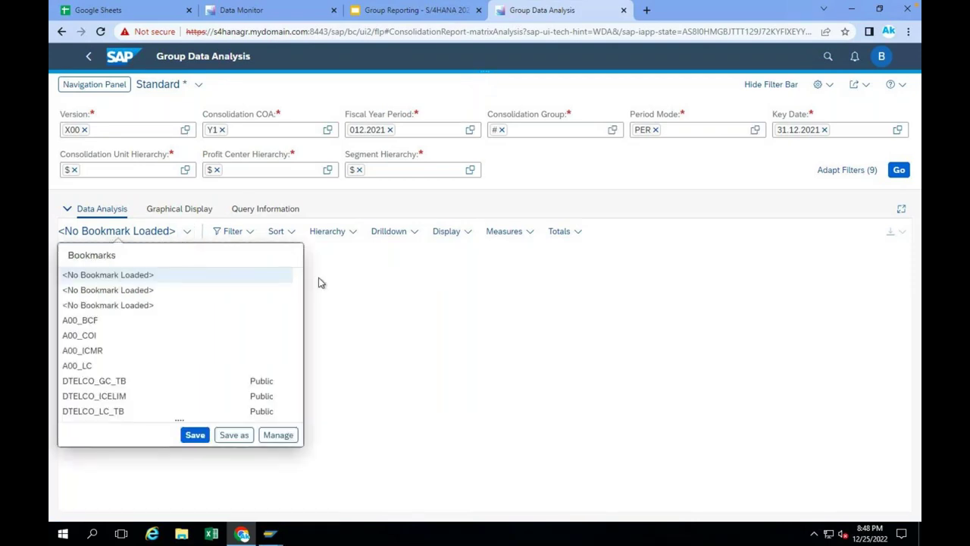
scroll(112, 354, down, 5)
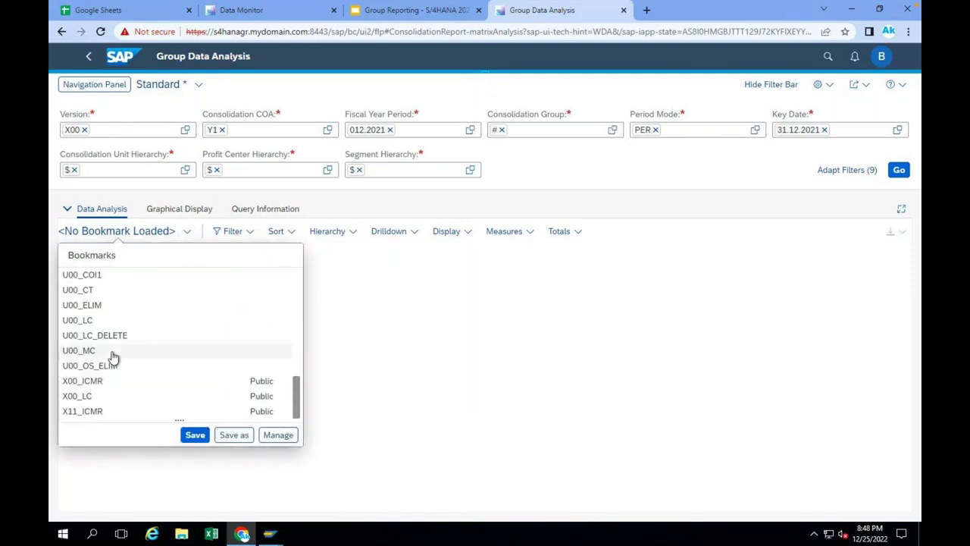
click(90, 397)
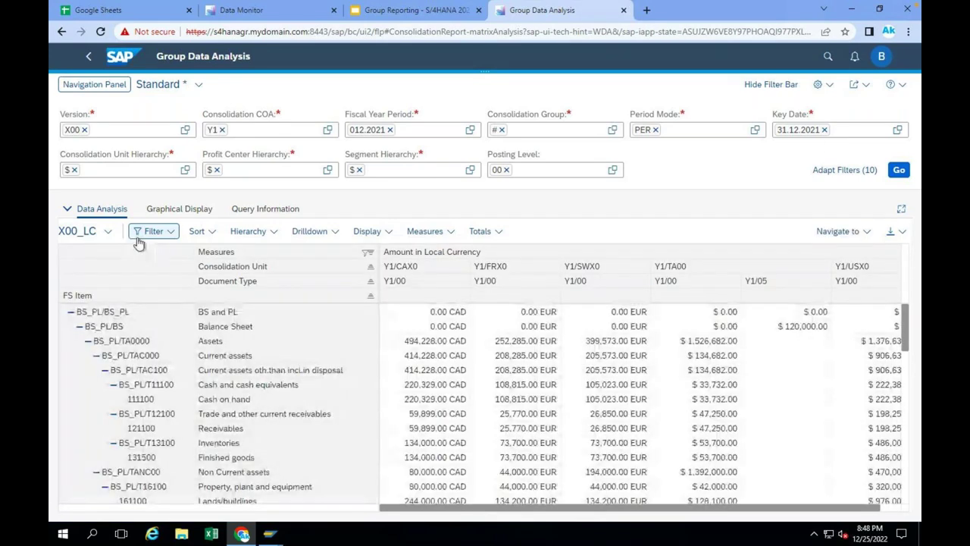
click(778, 88)
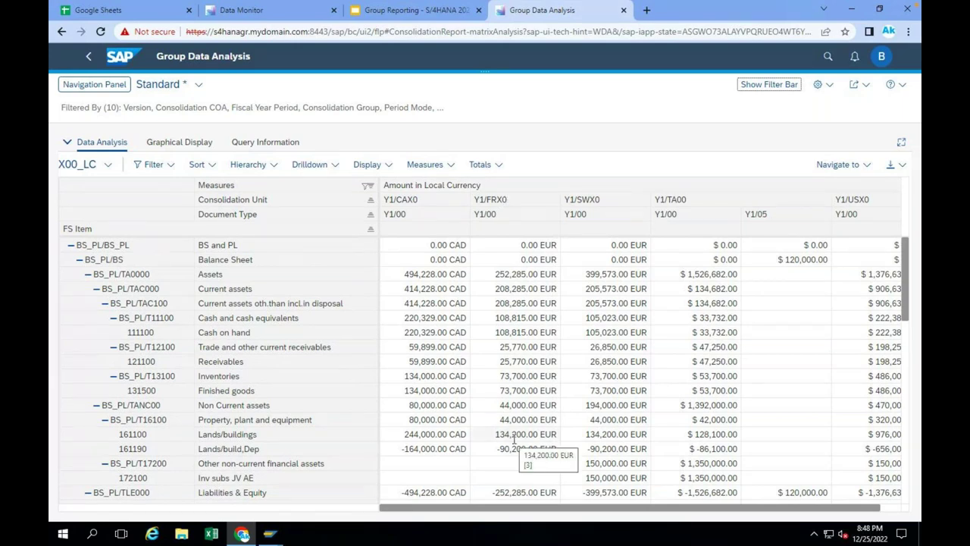
Examine the Net income/loss item 799000 under Profit and loss in the FS item hierarchy, checking against the Data Monitor, and collapse that node.
click(70, 247)
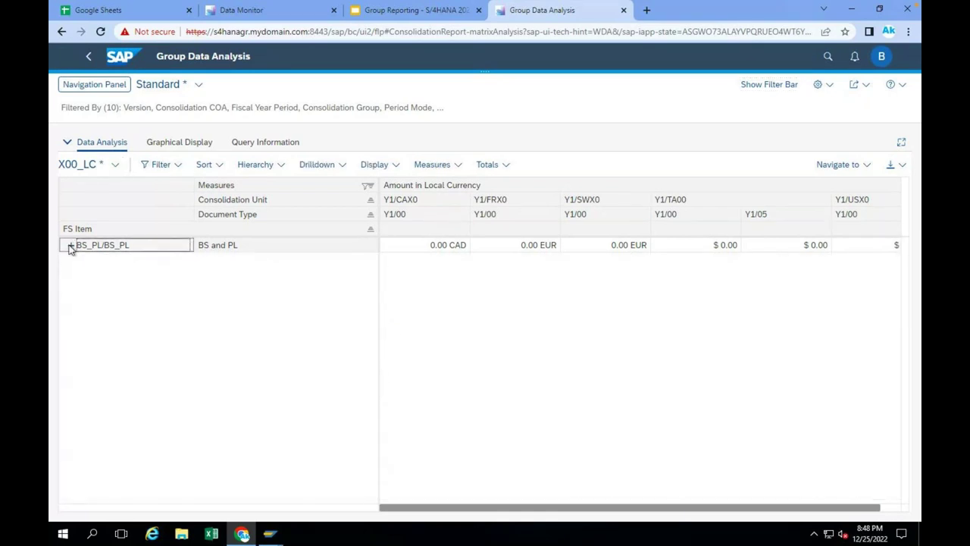
click(69, 248)
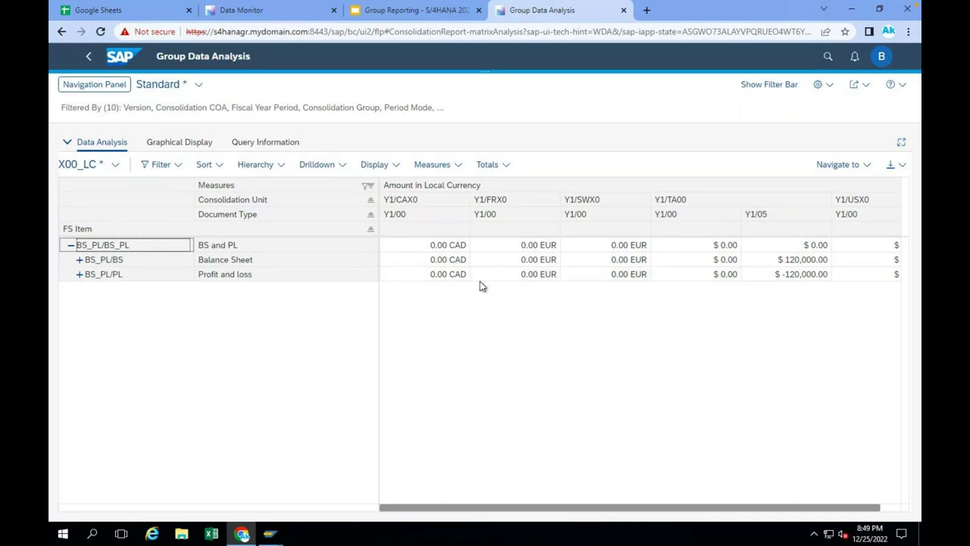
click(81, 278)
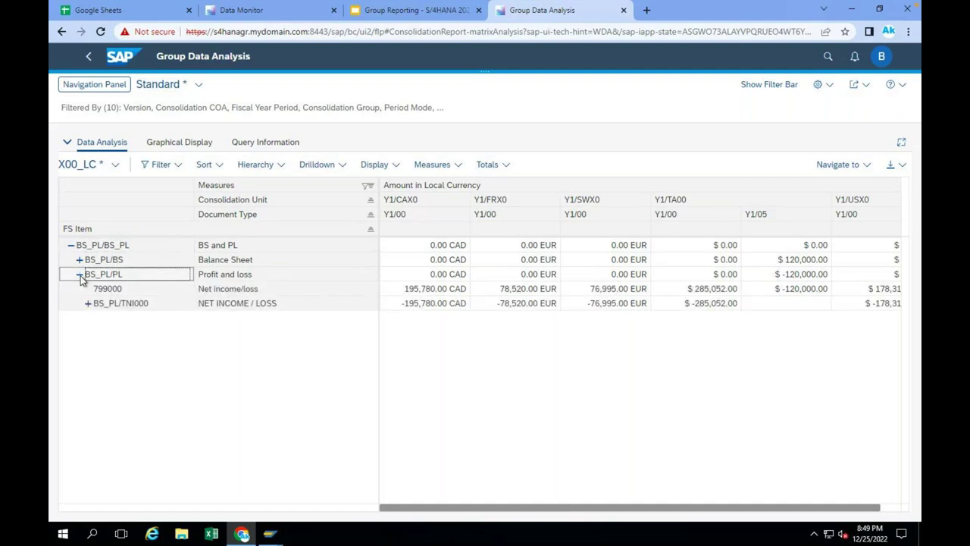
click(267, 11)
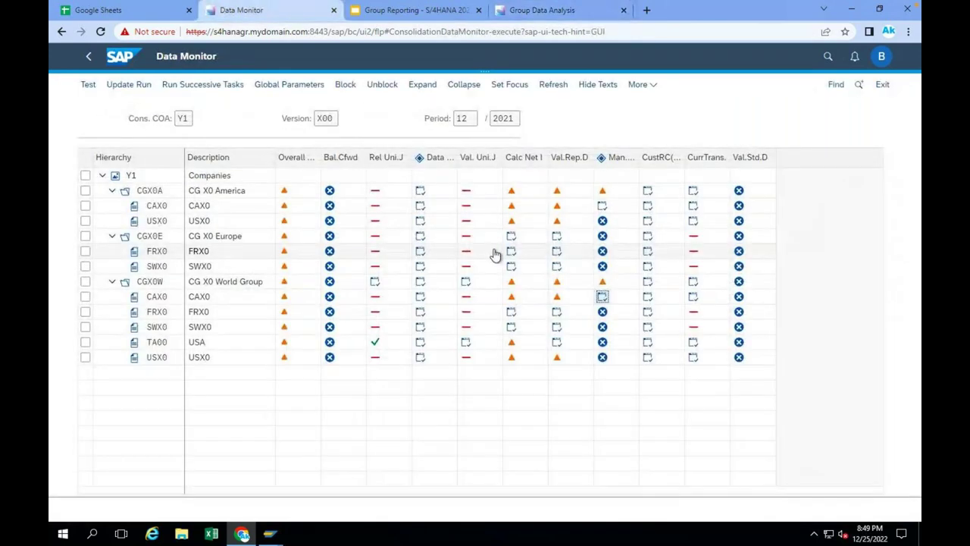
click(534, 12)
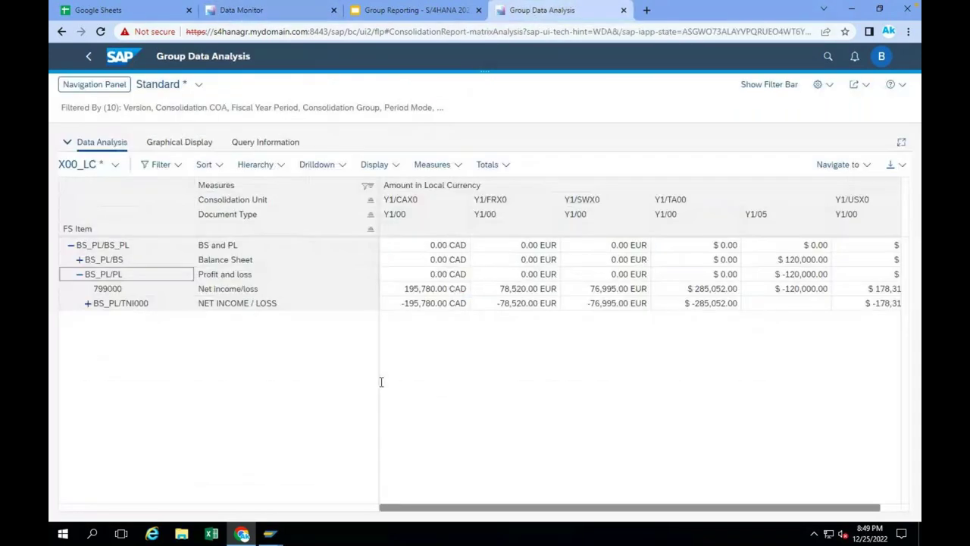
click(114, 288)
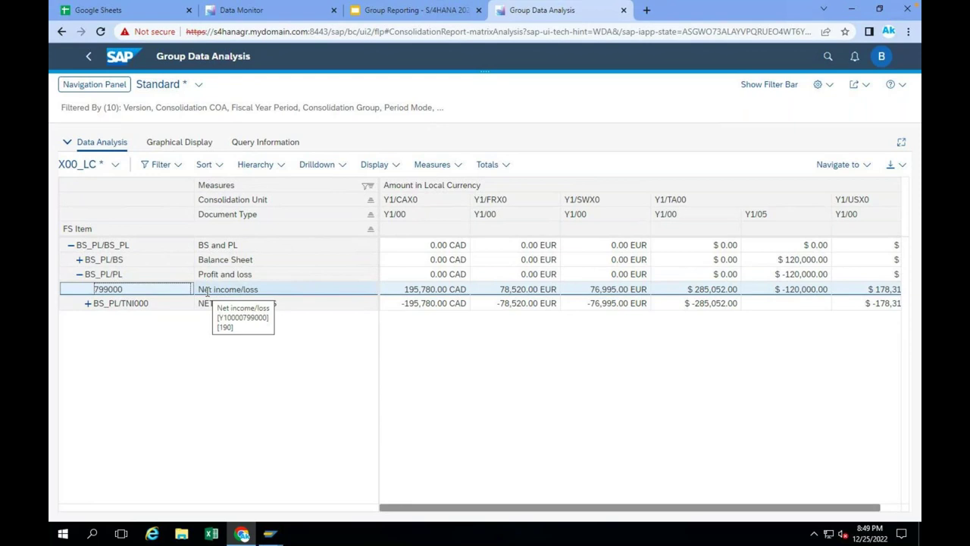
click(84, 278)
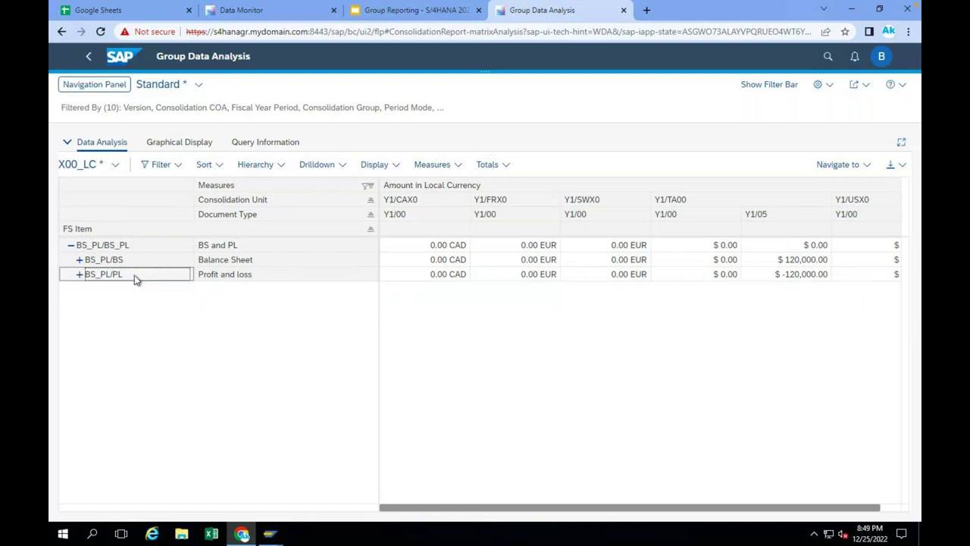
Leave the Data Monitor for the home page and go to the Intercompany Reconciliation Operation apps.
click(278, 12)
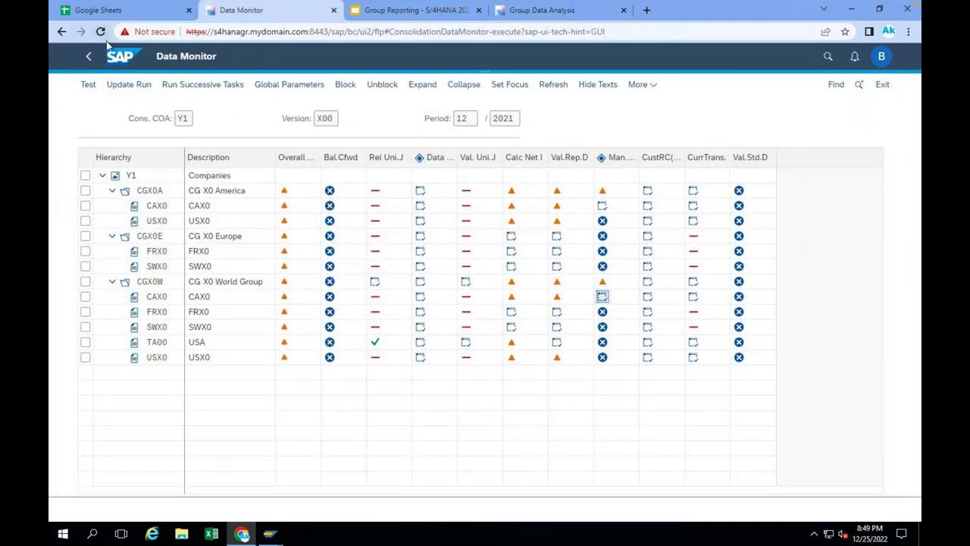
click(123, 60)
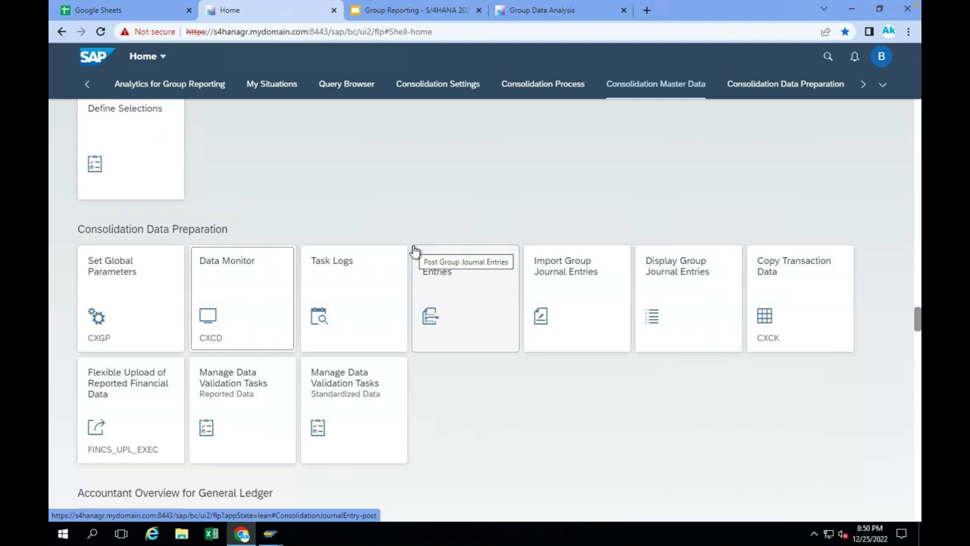
click(884, 85)
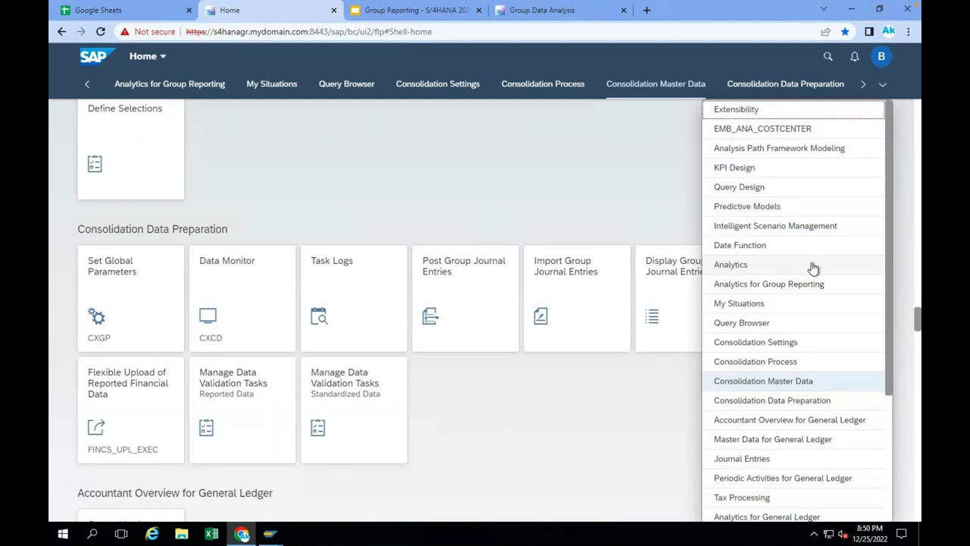
scroll(813, 269, down, 3)
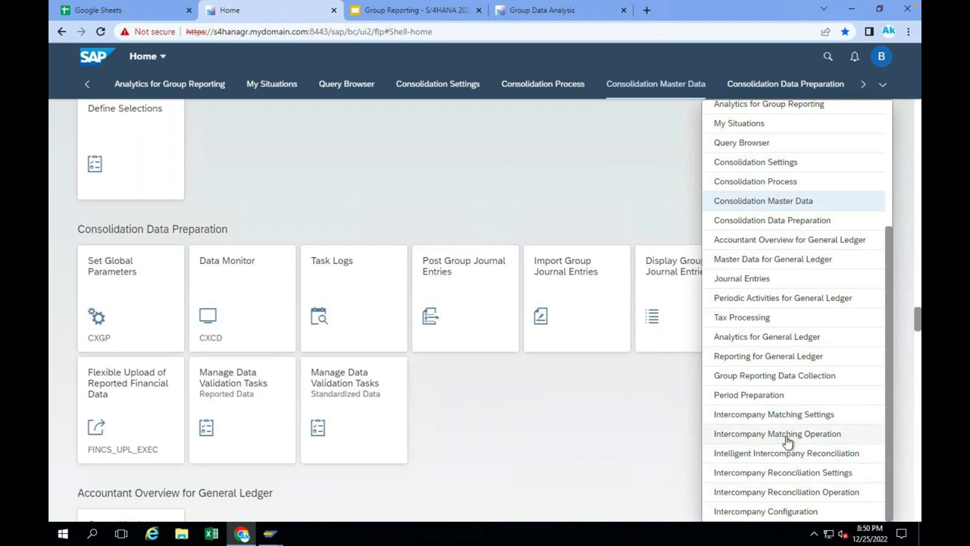
click(773, 493)
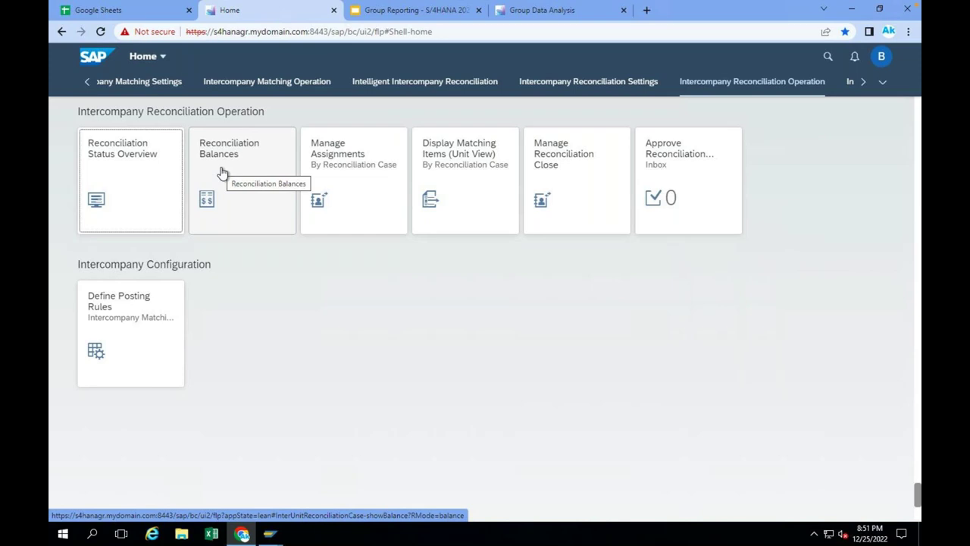
Open Manage Reconciliation Close and select the reconciliation case X00RC (X00 Recon. Case).
click(577, 178)
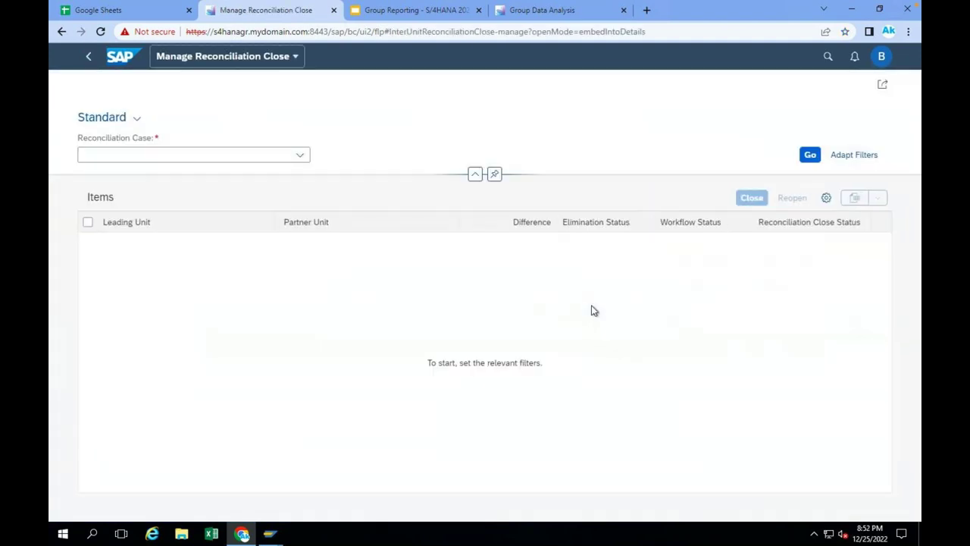
click(299, 156)
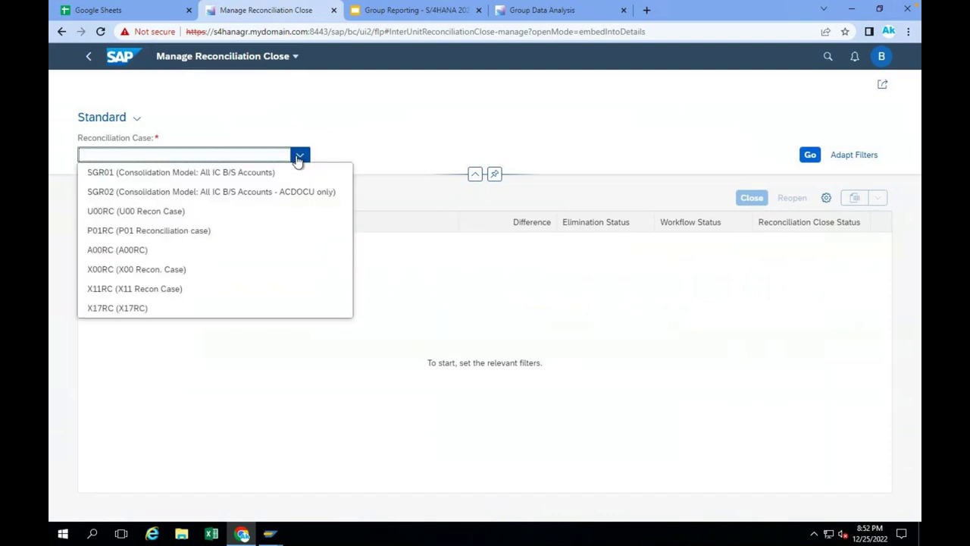
click(177, 272)
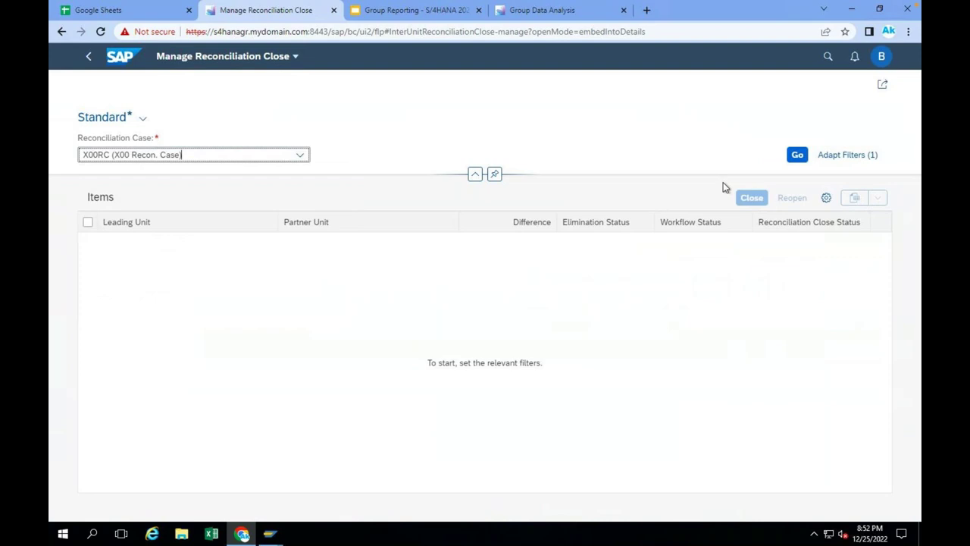
Set the consolidation version to X00 and the period/year to 012.2021, and list the reconciliation items.
click(396, 154)
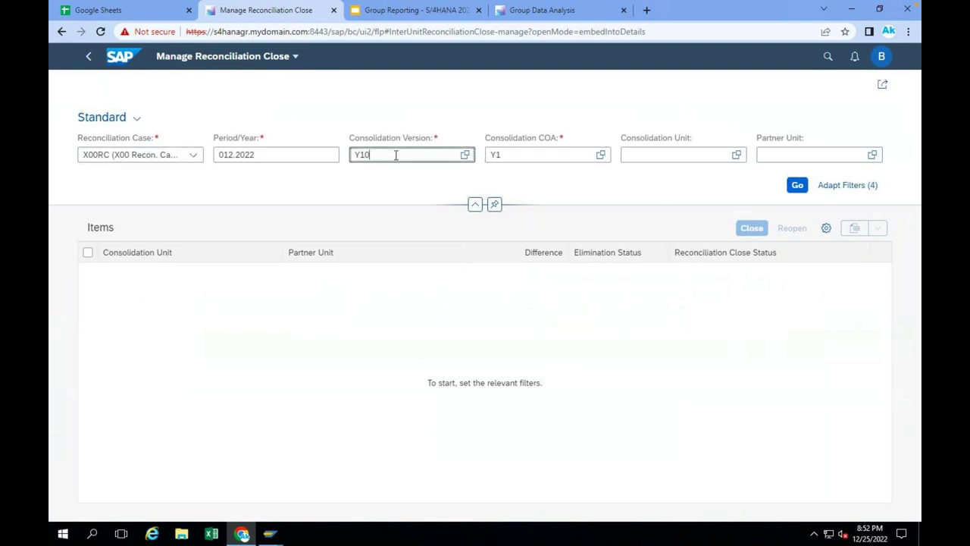
key(BackSpace)
key(BackSpace)
key(BackSpace)
text(X0)
click(261, 155)
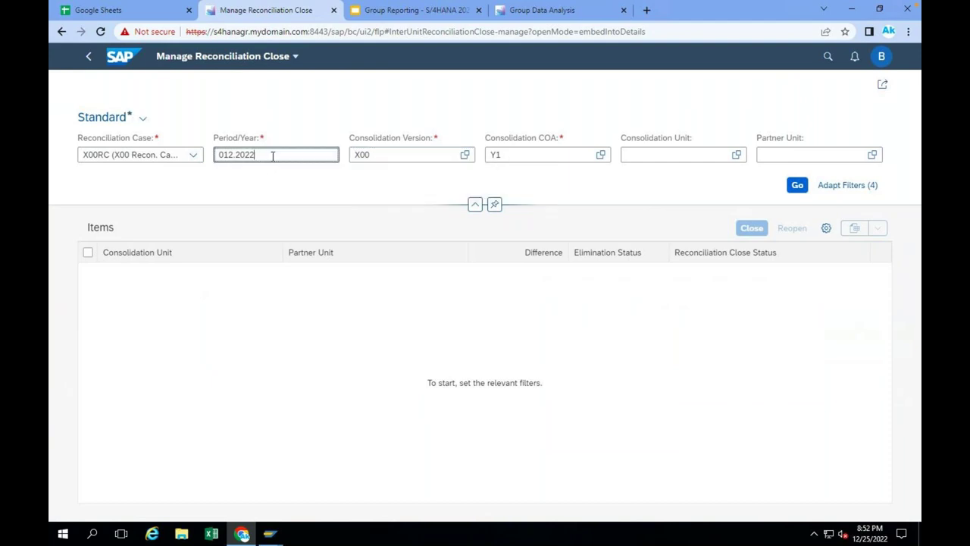
key(BackSpace)
text(1)
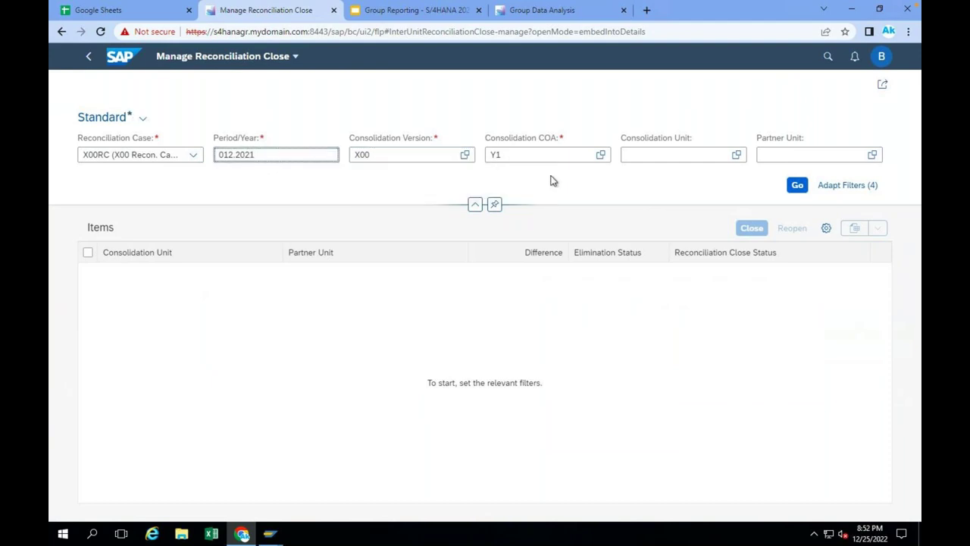
click(796, 186)
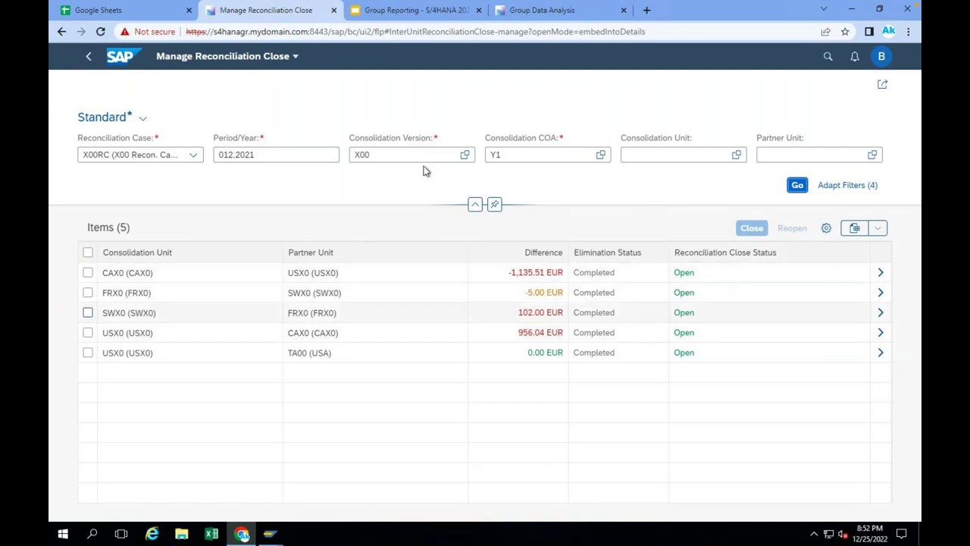
Examine the SWX0–FRX0 reconciliation details and the balances behind their difference, and return to the reconciliation item list.
mouse_move(519, 352)
mouse_move(530, 312)
click(879, 315)
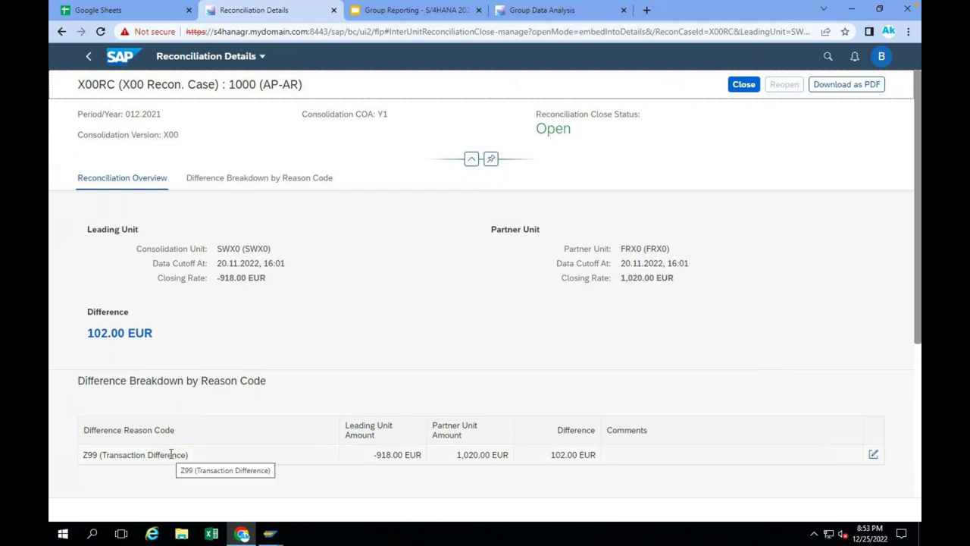
click(102, 336)
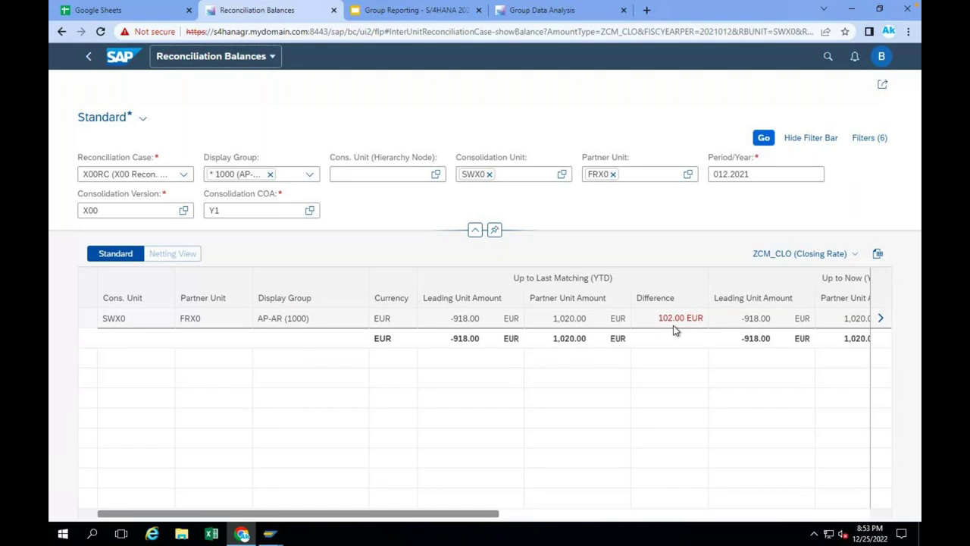
mouse_move(666, 324)
click(89, 60)
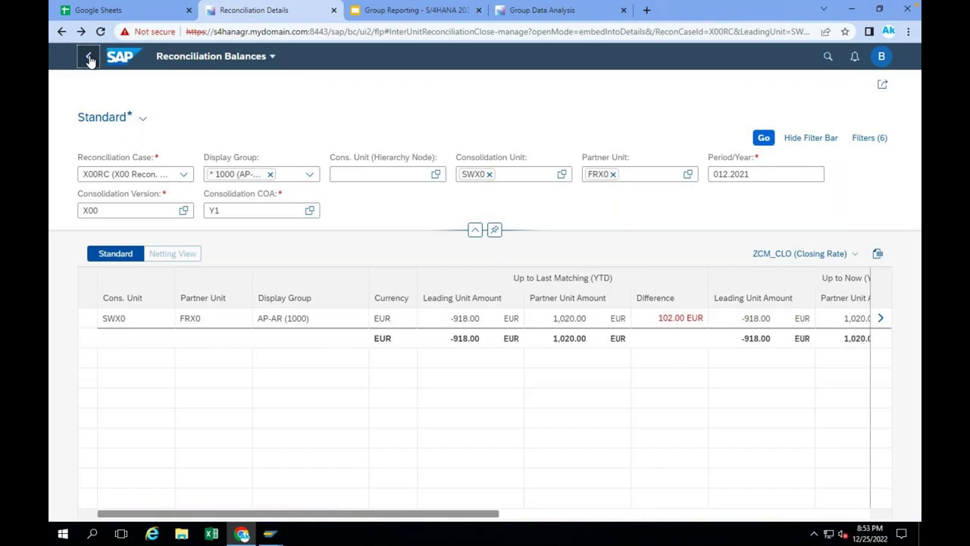
click(88, 60)
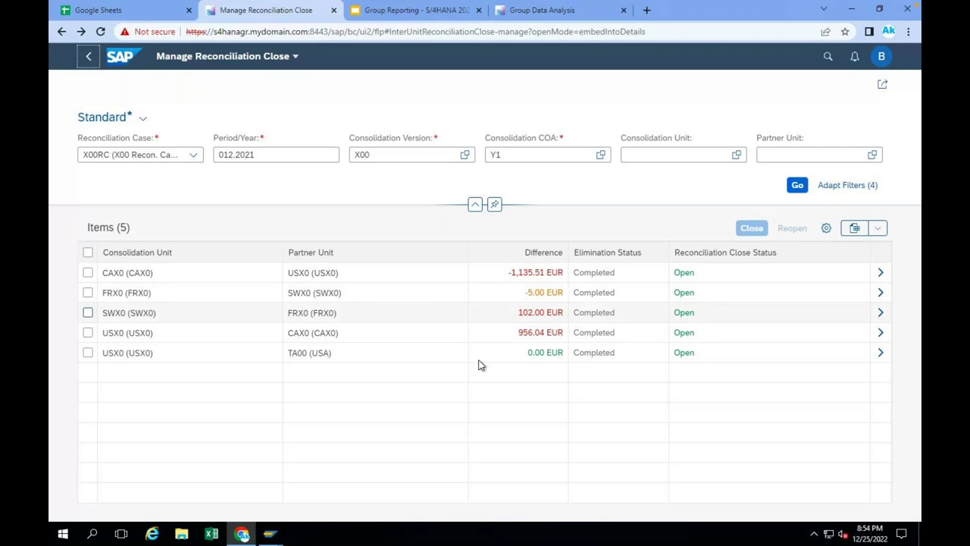
Close the reconciliation between consolidation unit SWX0 and partner unit FRX0.
click(88, 313)
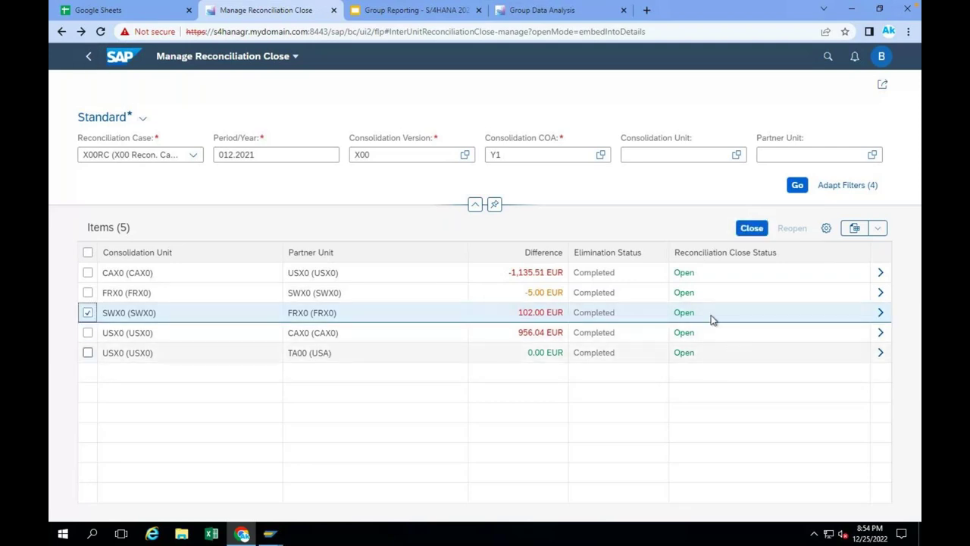
click(752, 229)
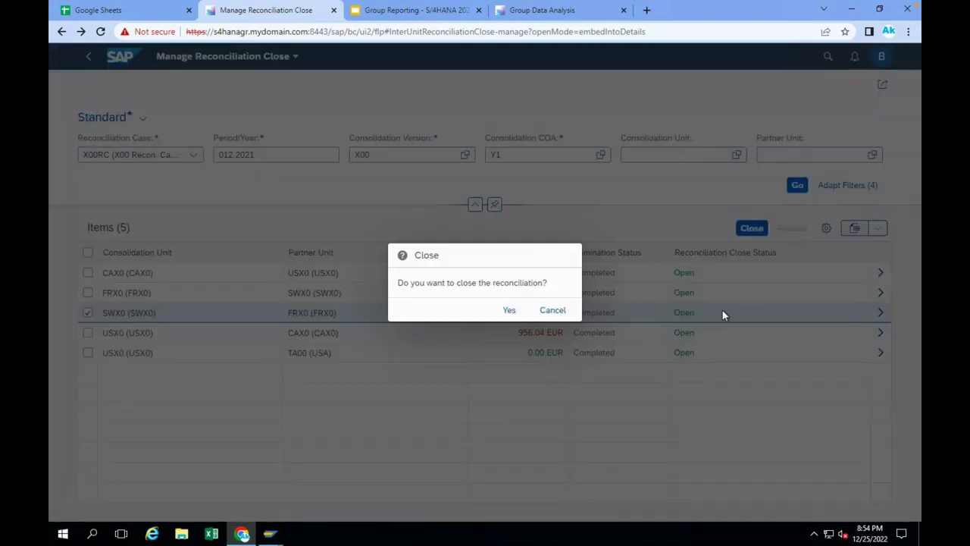
click(508, 311)
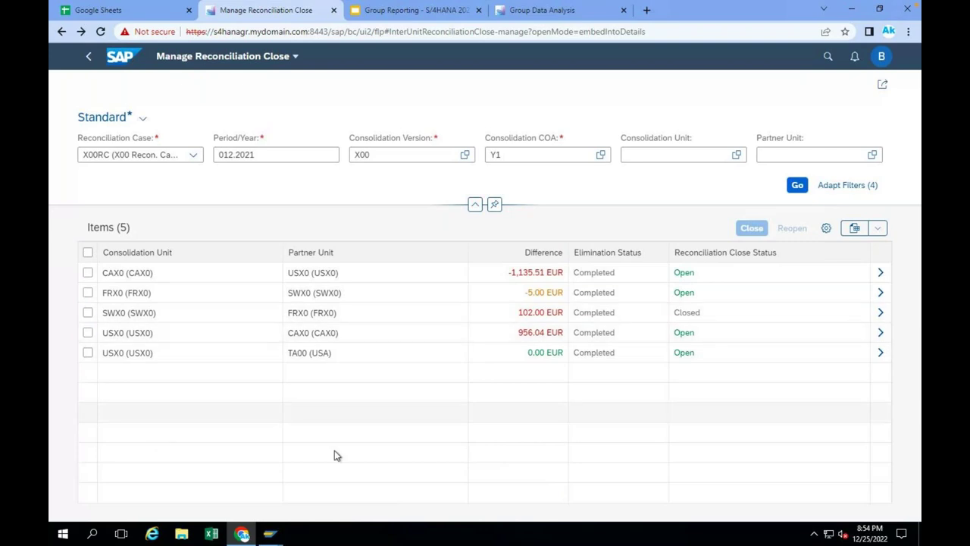
Return to the home page and open the Consolidation Monitor from the Consolidation Process apps.
click(119, 58)
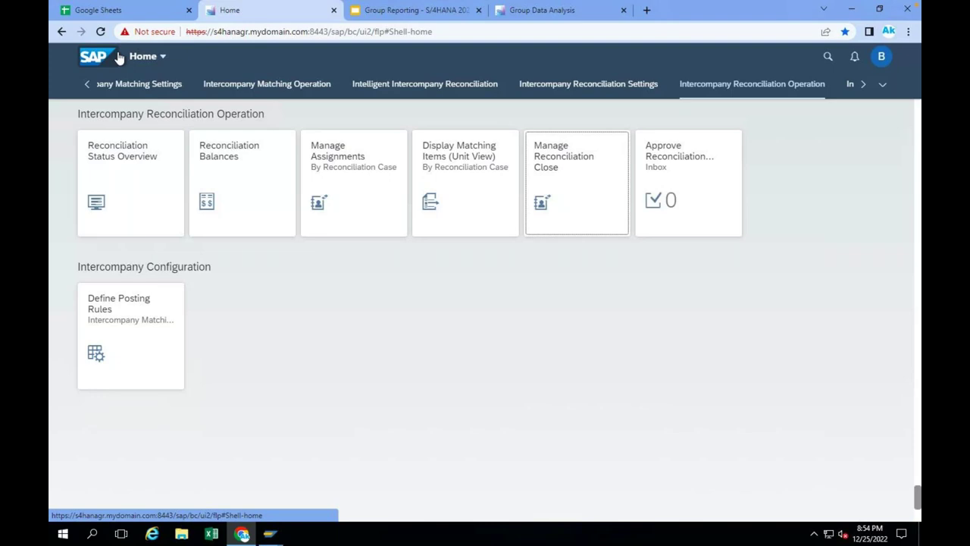
click(102, 58)
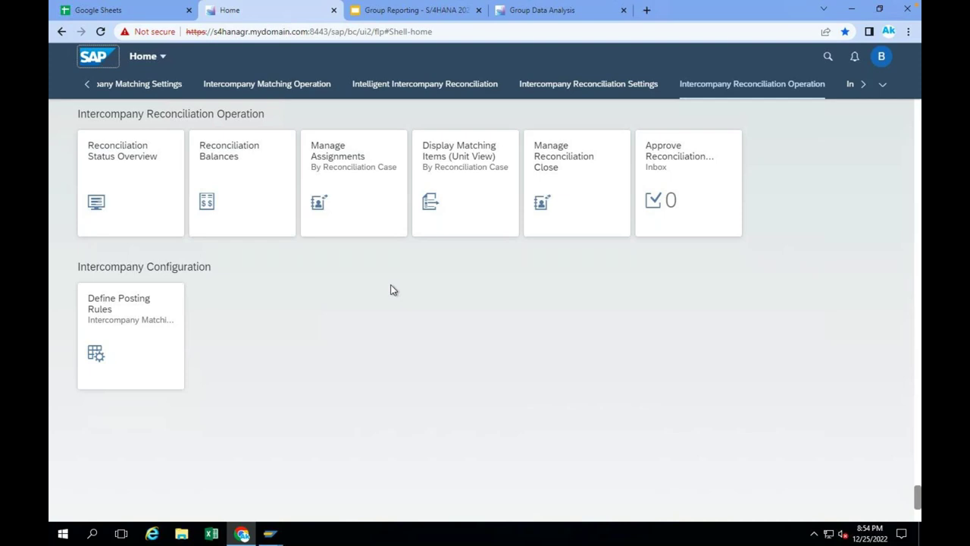
click(883, 86)
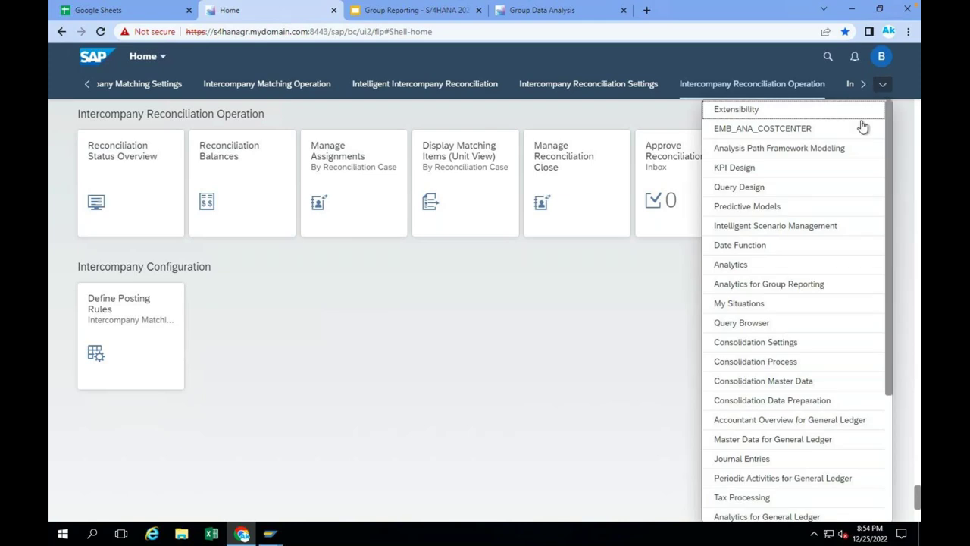
click(776, 369)
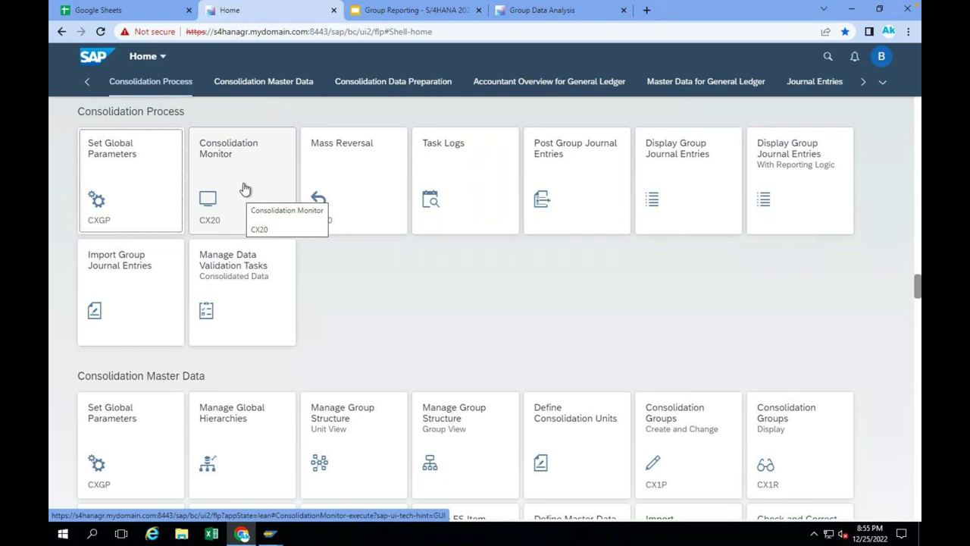
click(243, 167)
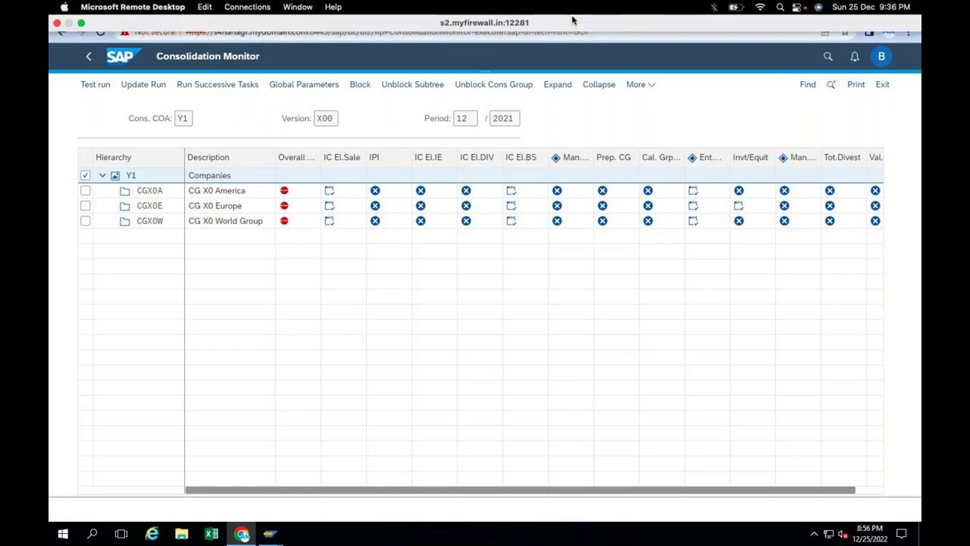
Open the FPS02 launchpad in a separate browser tab and start Define Posting Rules from the Intercompany Configuration apps.
click(647, 10)
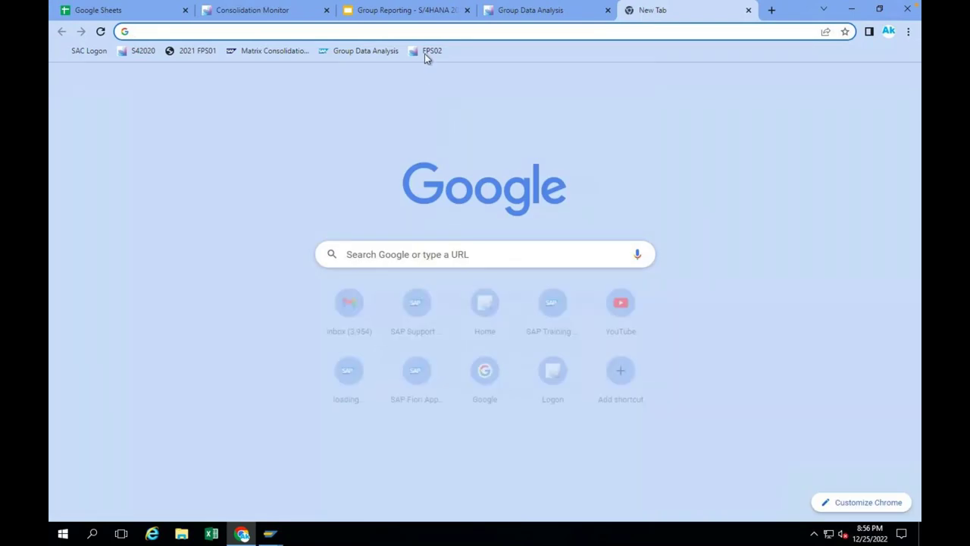
click(426, 51)
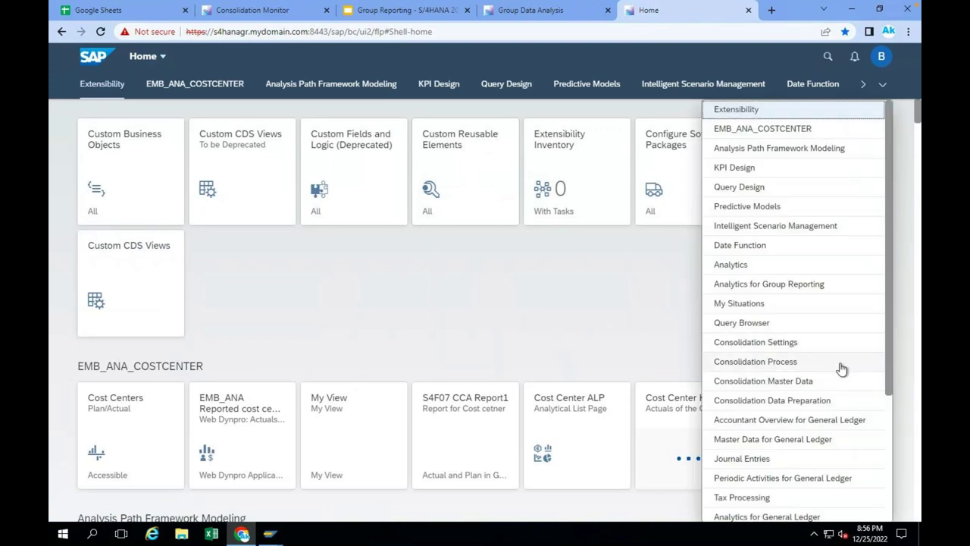
scroll(839, 369, down, 1)
scroll(781, 371, down, 4)
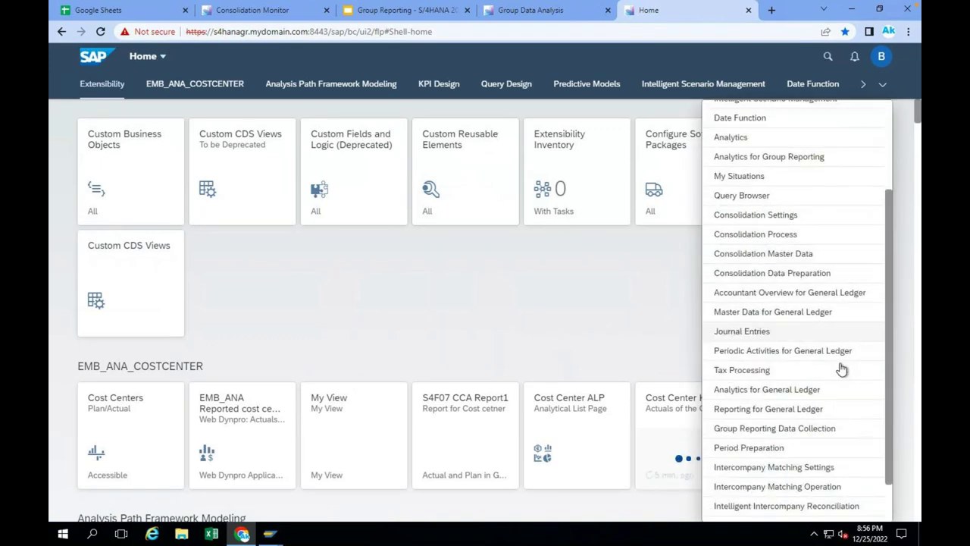
click(766, 511)
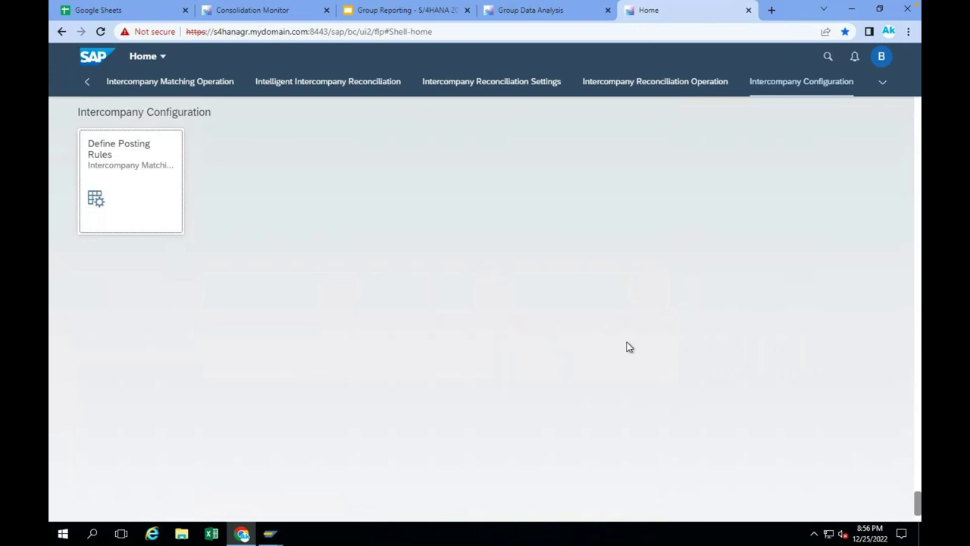
click(147, 190)
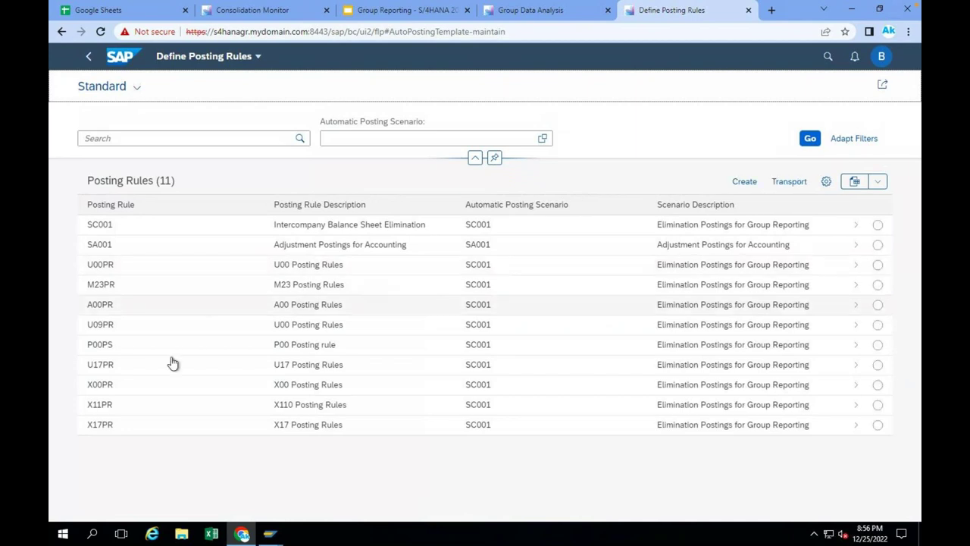
Examine the control options and document items of posting rule X00PR, including the posting side and item groups.
click(145, 391)
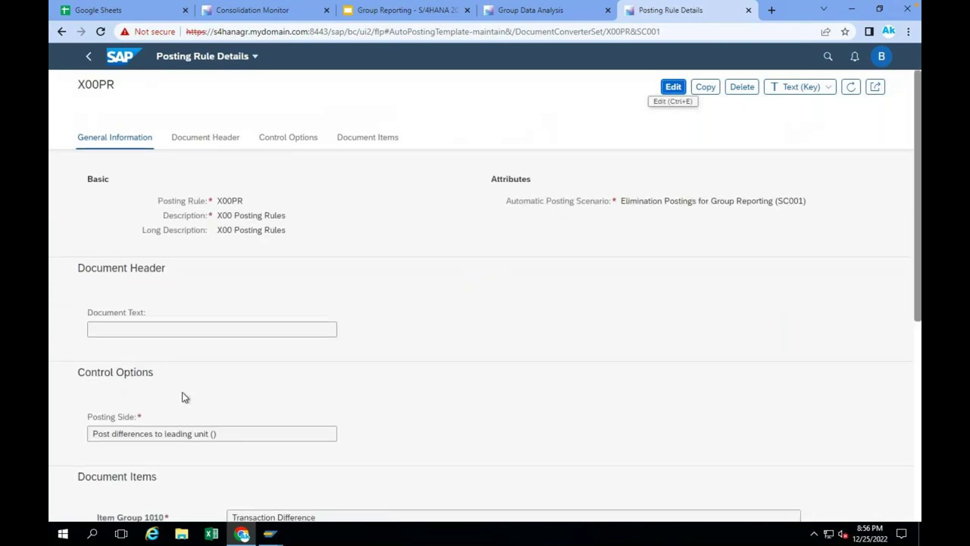
scroll(182, 392, down, 1)
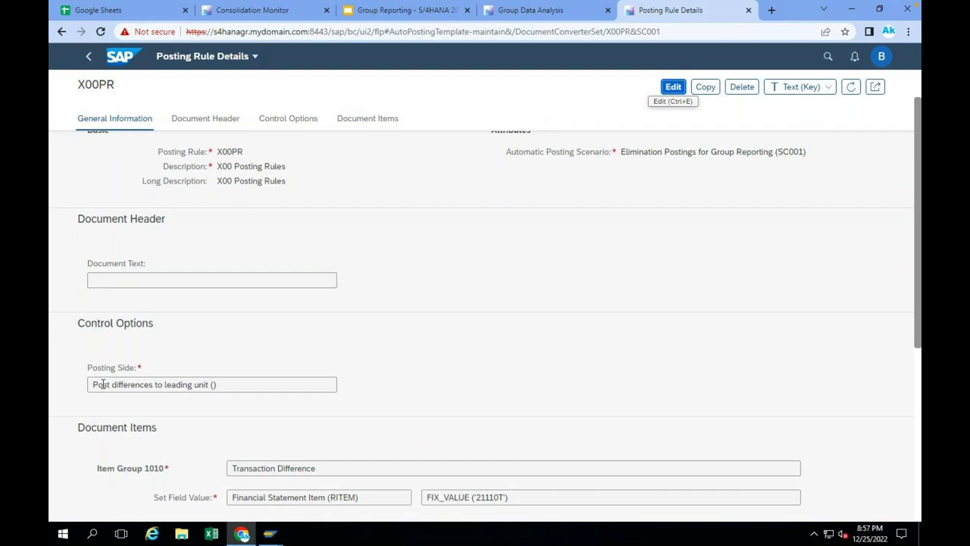
triple_click(219, 386)
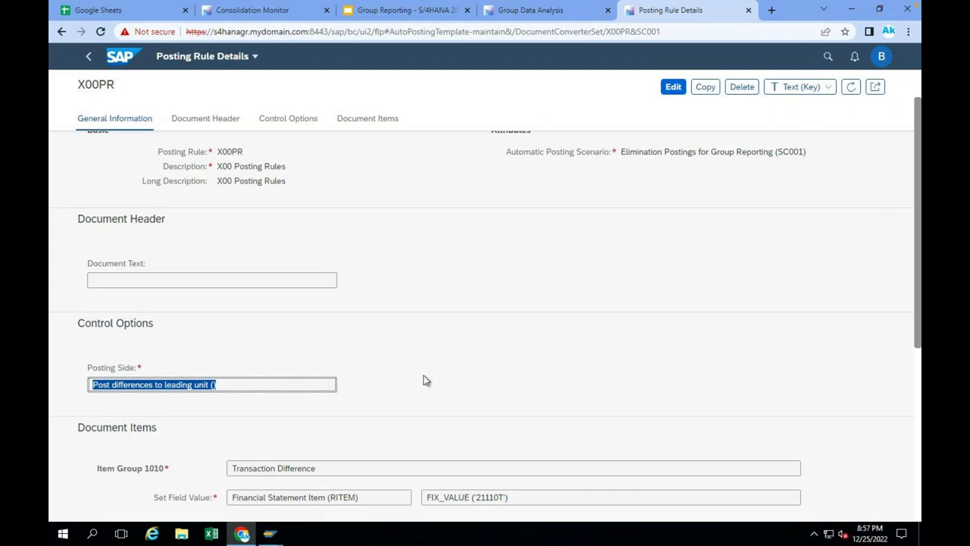
scroll(321, 379, down, 4)
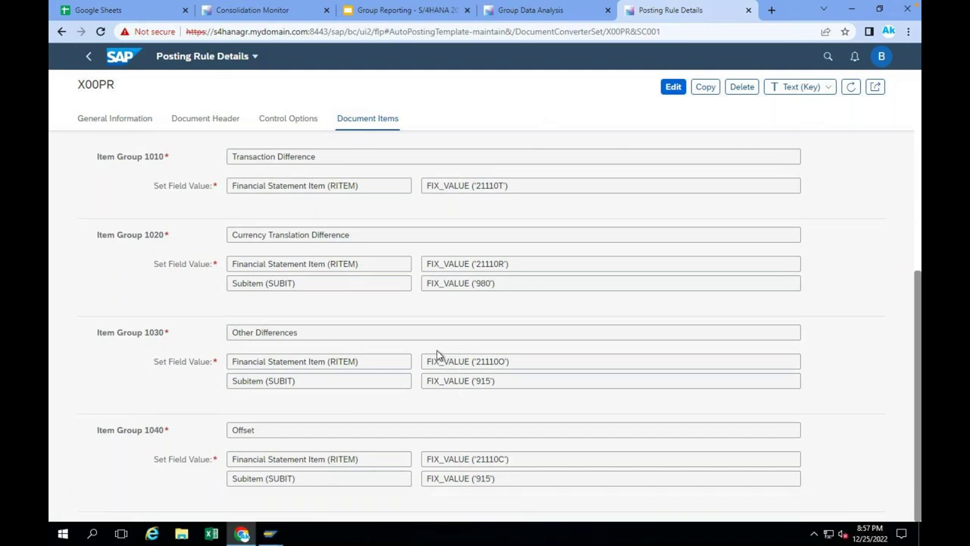
scroll(437, 355, up, 2)
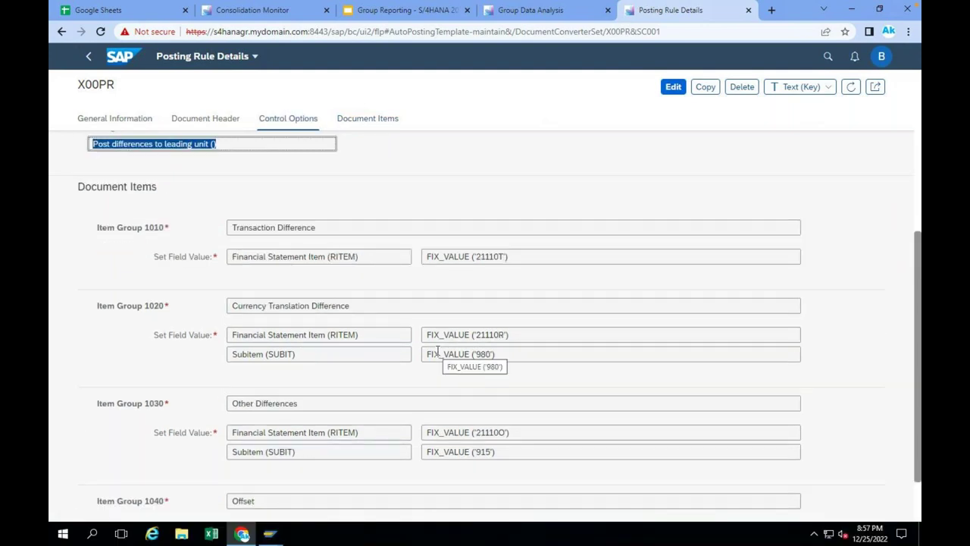
scroll(437, 351, up, 4)
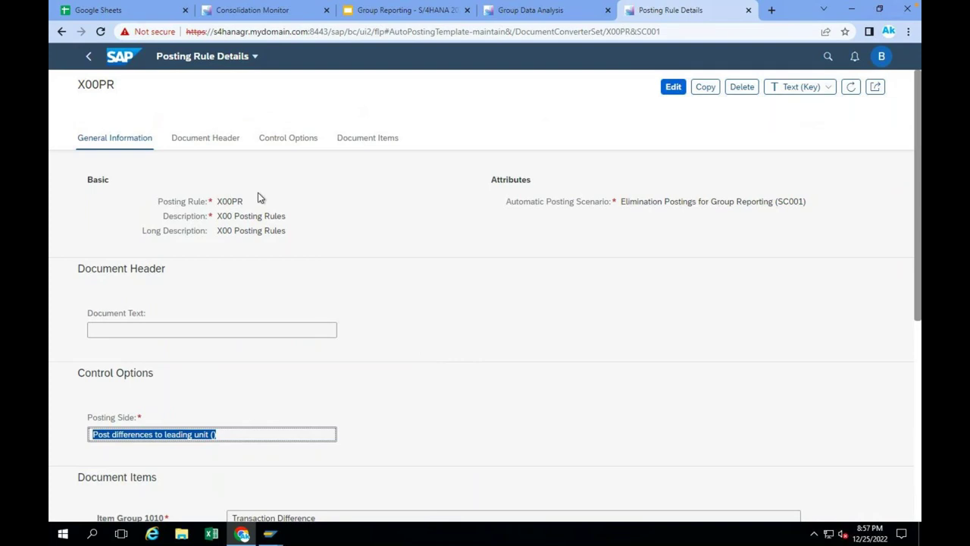
Leave the posting rule for the Intercompany Reconciliation Operation apps and open Manage Reconciliation Close with case X00RC.
click(126, 60)
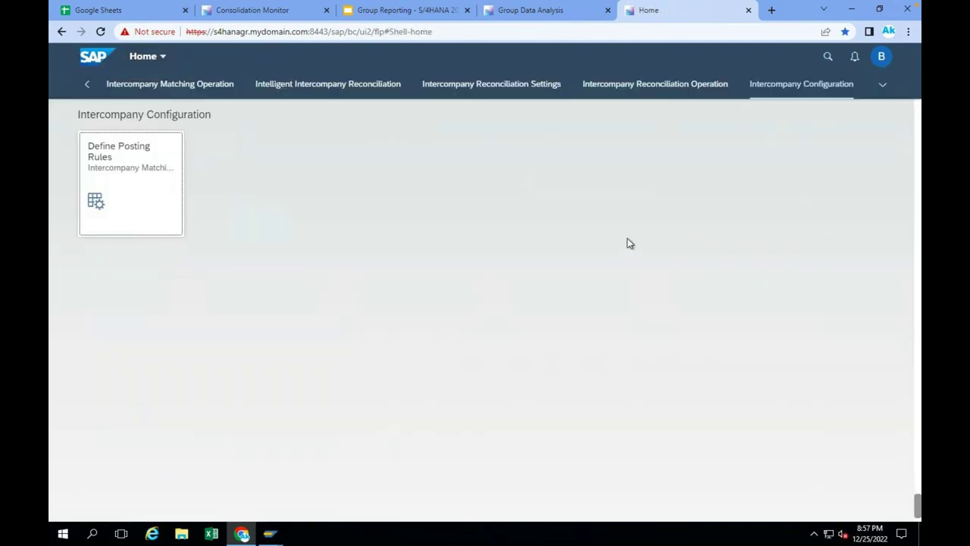
click(679, 84)
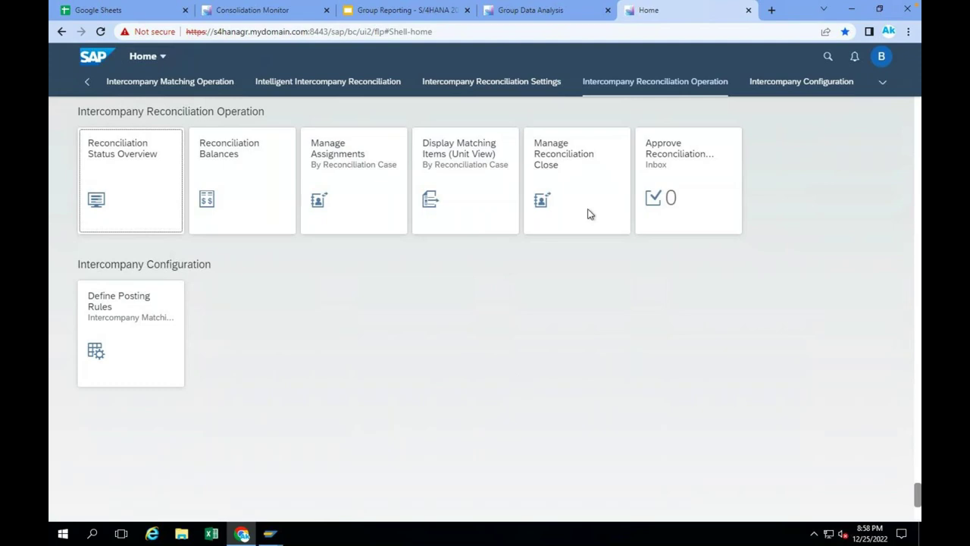
click(582, 160)
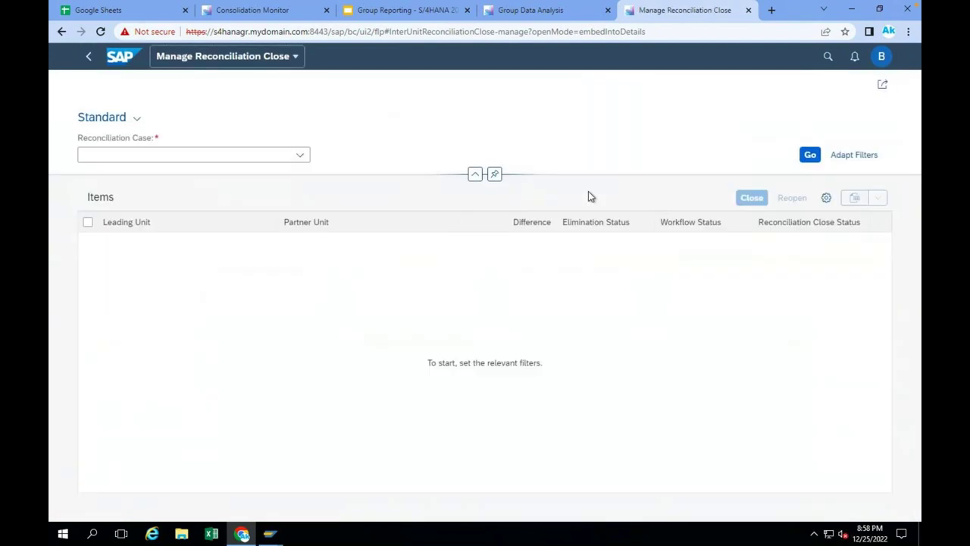
click(299, 156)
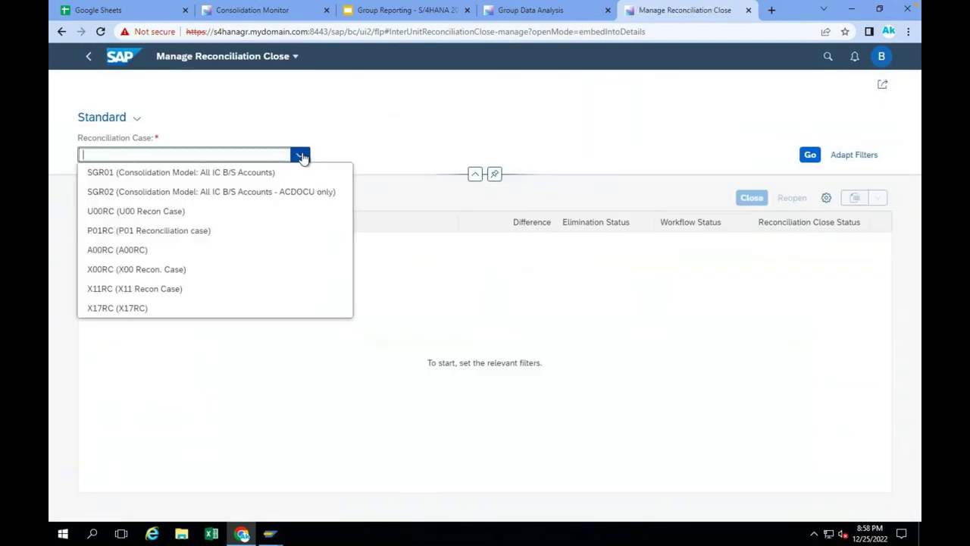
click(205, 275)
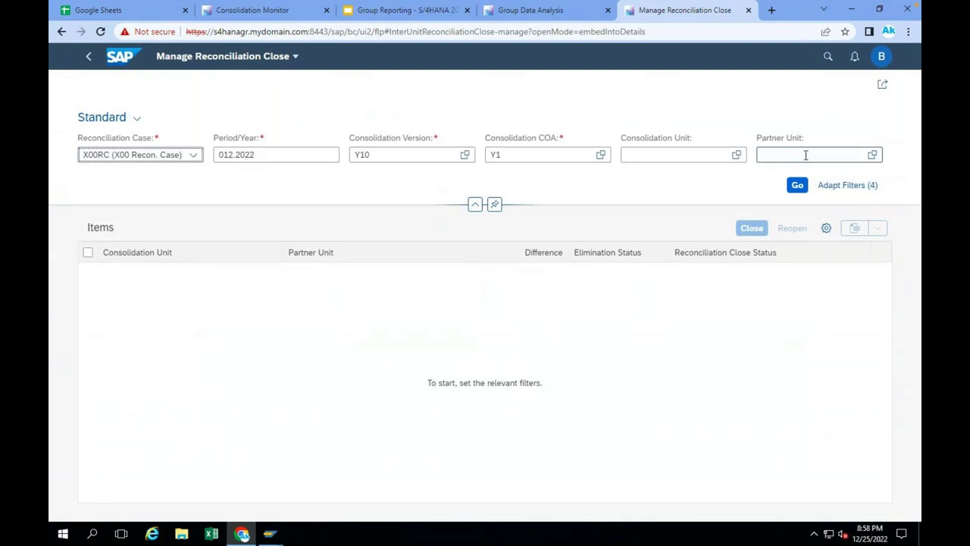
List the reconciliation items of case X00RC for consolidation version X00 and period 012.2021.
click(380, 154)
key(BackSpace)
key(BackSpace)
key(BackSpace)
text(X00)
click(258, 154)
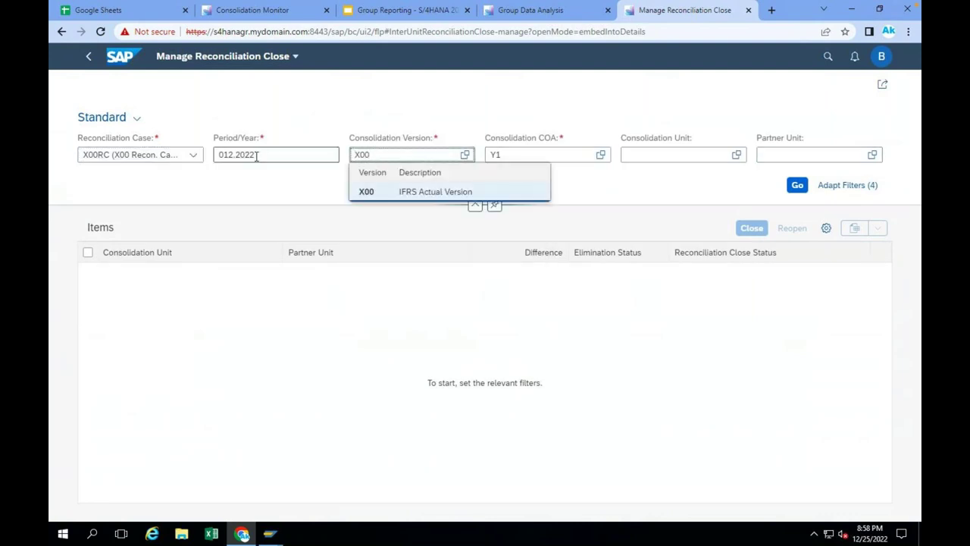
key(BackSpace)
text(1)
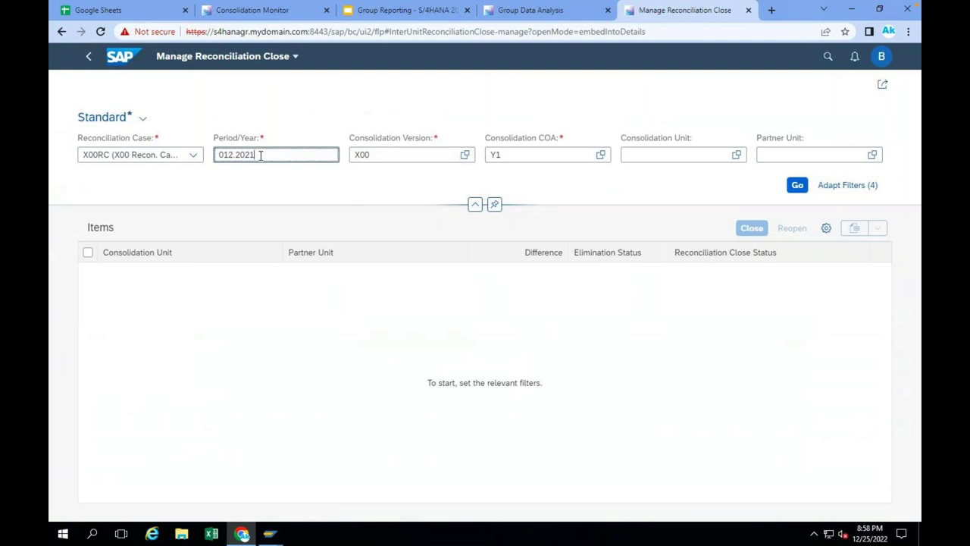
click(797, 186)
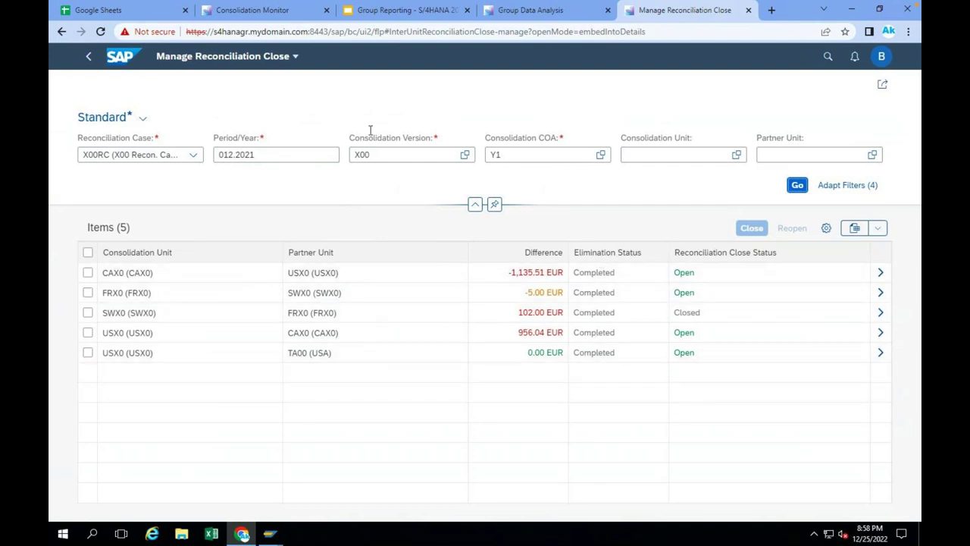
Compare the Consolidation Monitor's task statuses for the consolidation groups with the elimination and close statuses in Manage Reconciliation Close.
click(253, 15)
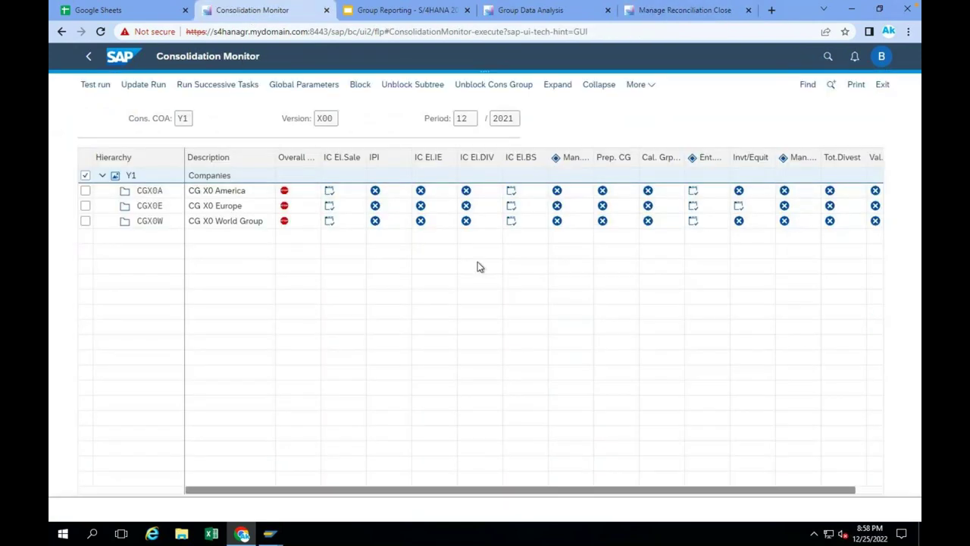
click(670, 11)
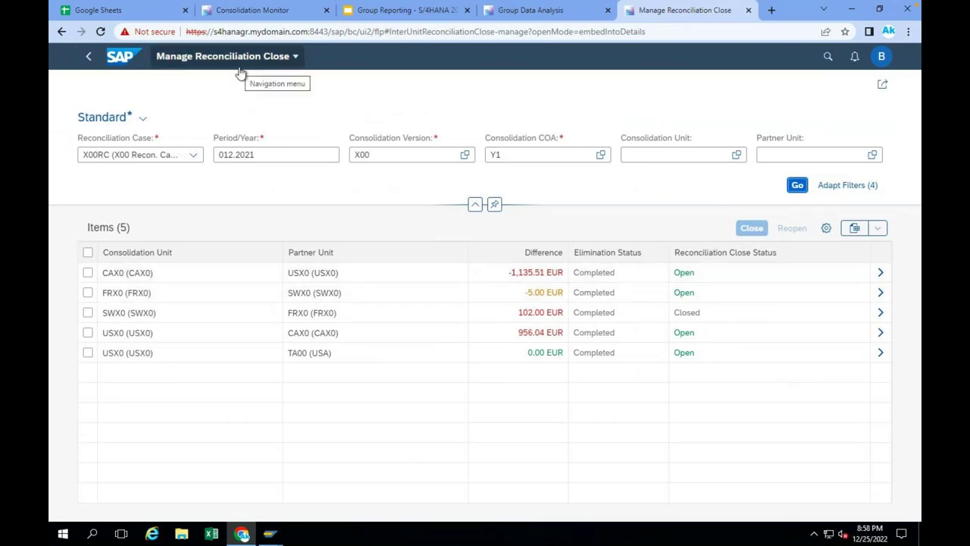
click(260, 15)
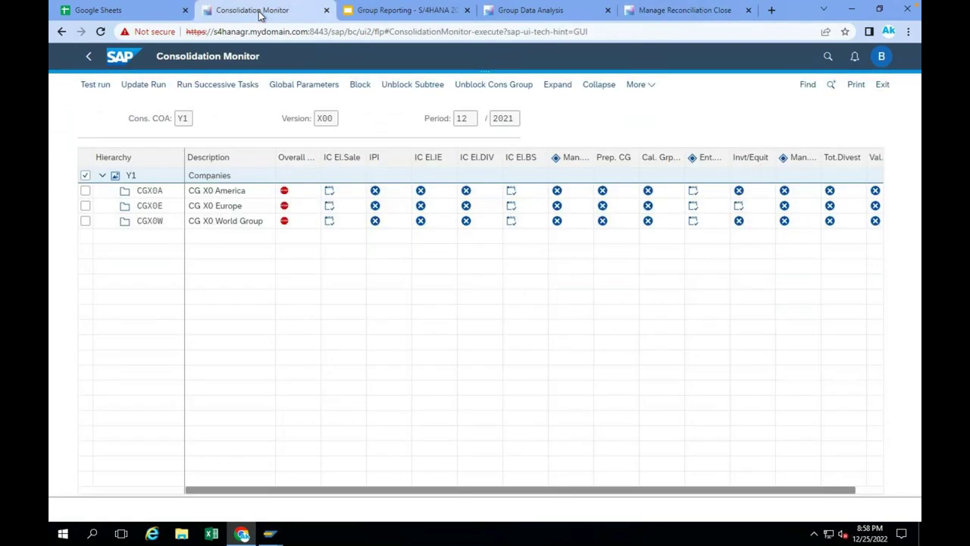
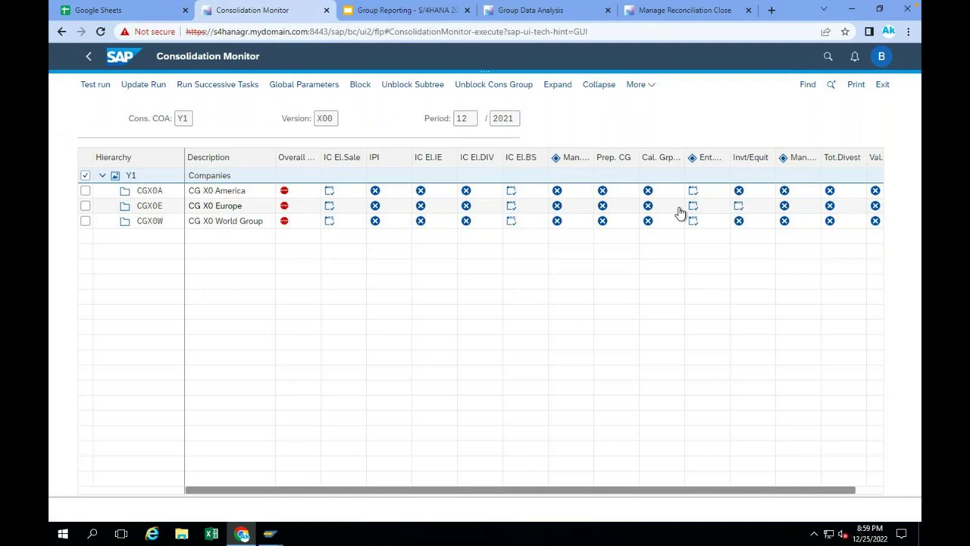
Switch to Group Data Analysis, load the X00_ICMR bookmark and highlight the 21110T Tran diff row.
click(524, 10)
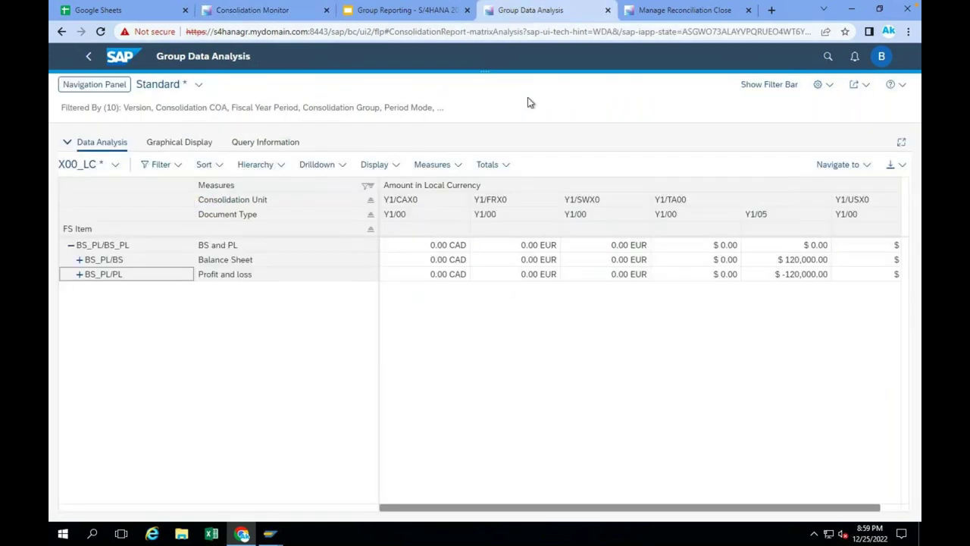
click(115, 165)
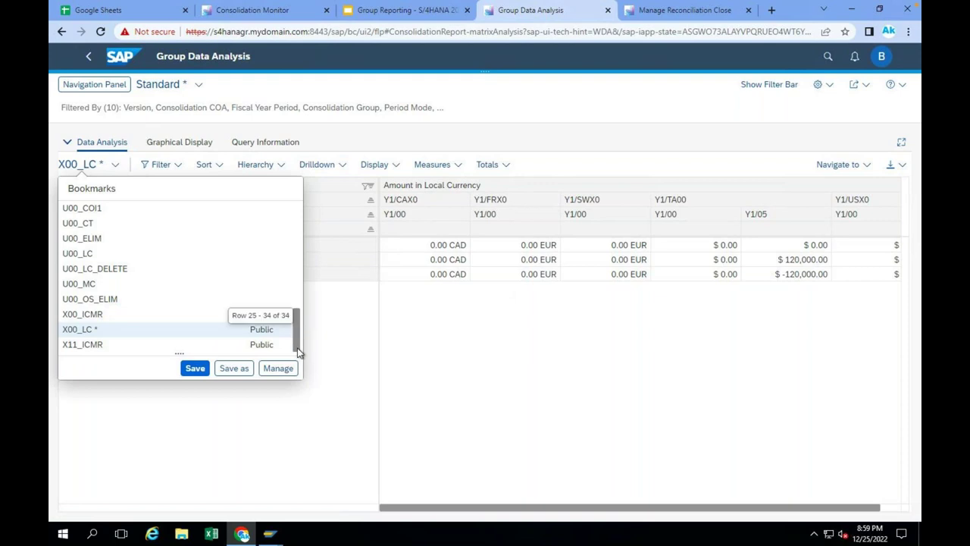
click(84, 320)
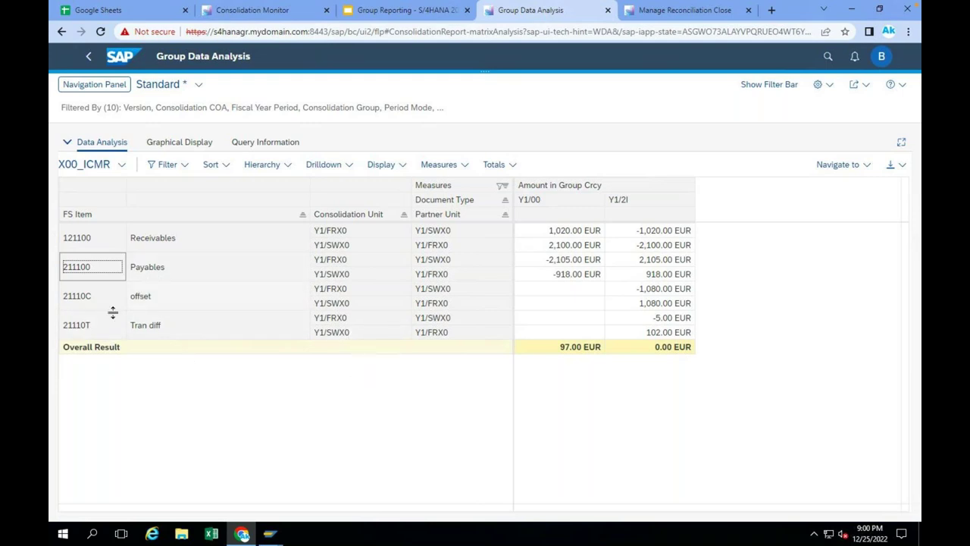
click(85, 336)
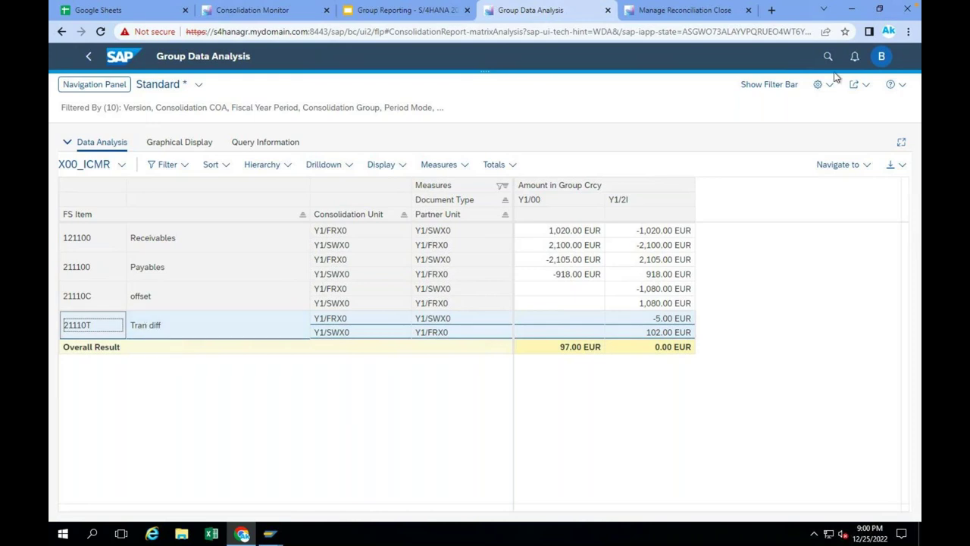
Show the report filters, clear all FS Item and Partner Unit values and rerun the report for consolidation group CGX0E.
click(770, 84)
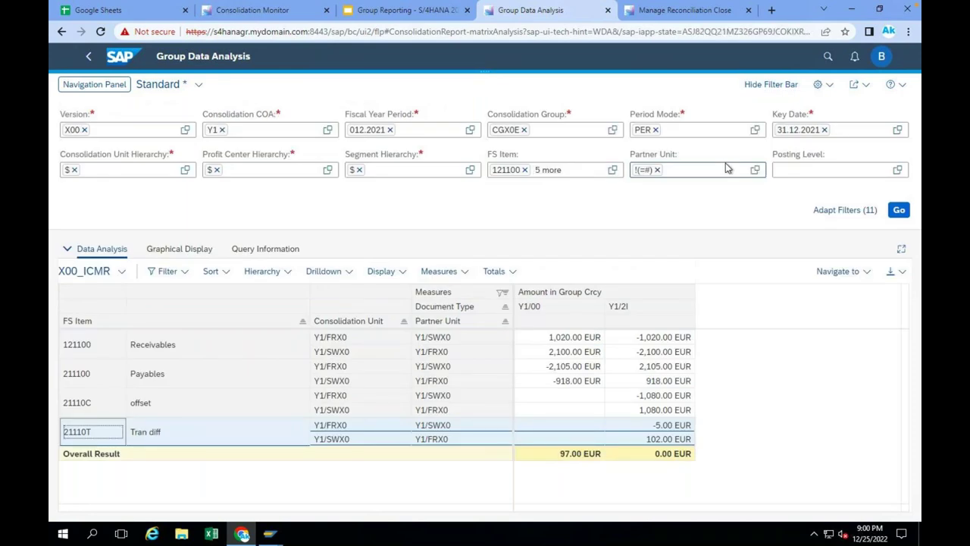
click(523, 170)
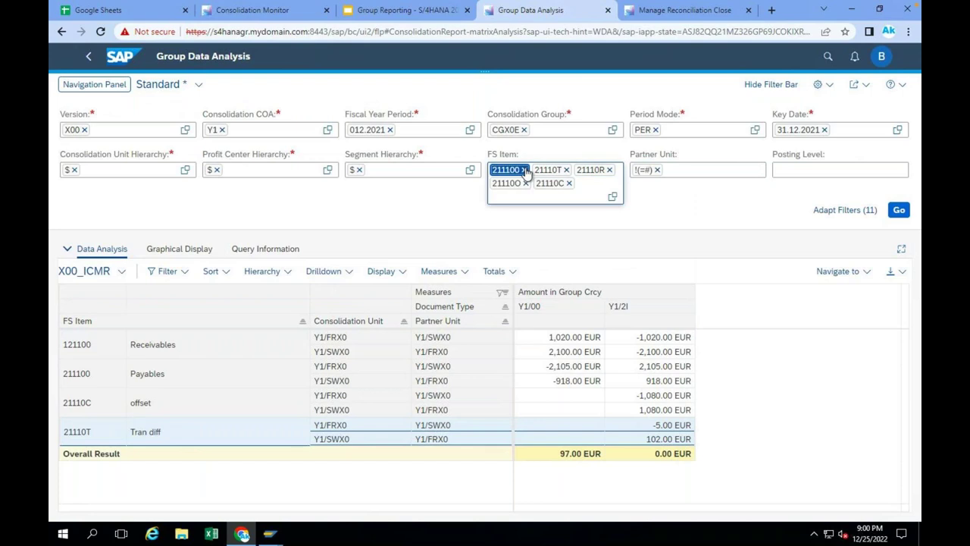
click(524, 169)
click(524, 170)
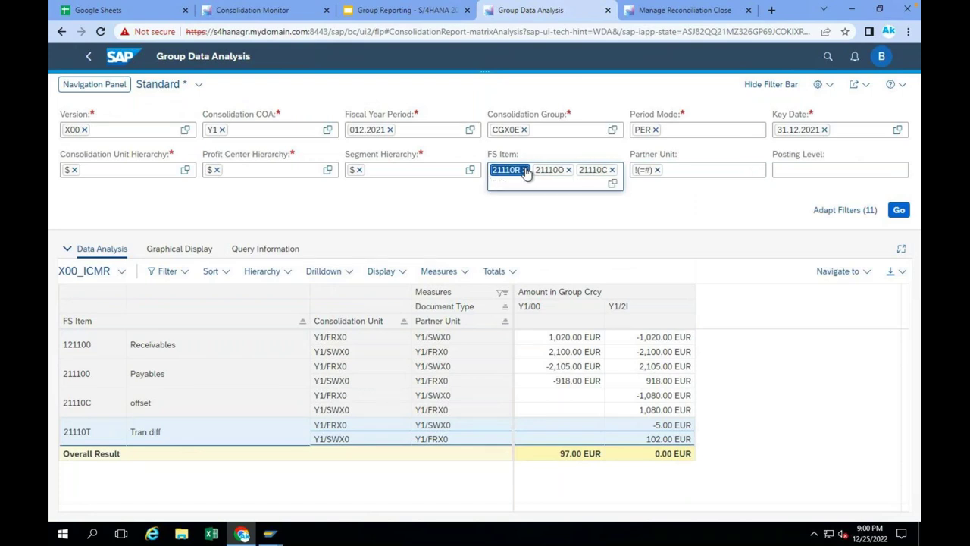
click(526, 170)
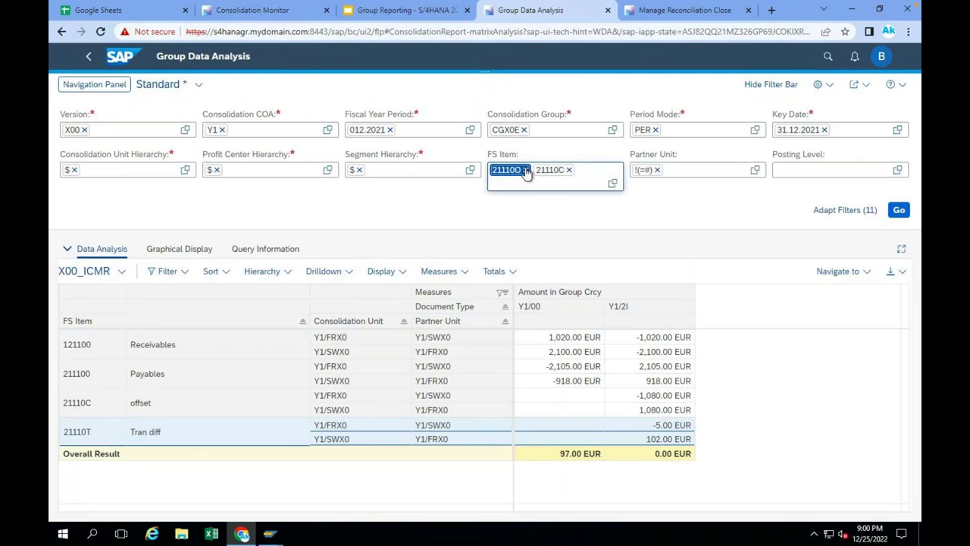
click(525, 169)
click(526, 169)
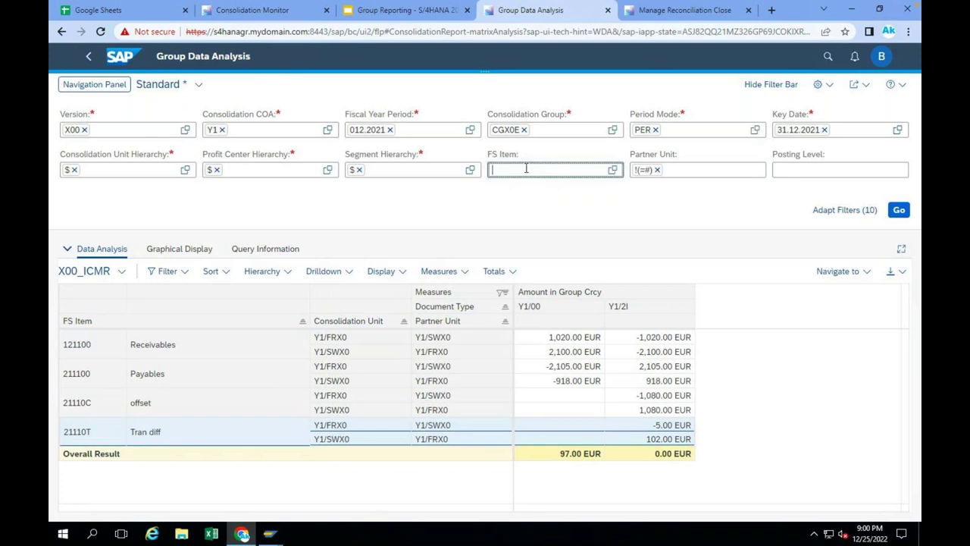
click(527, 130)
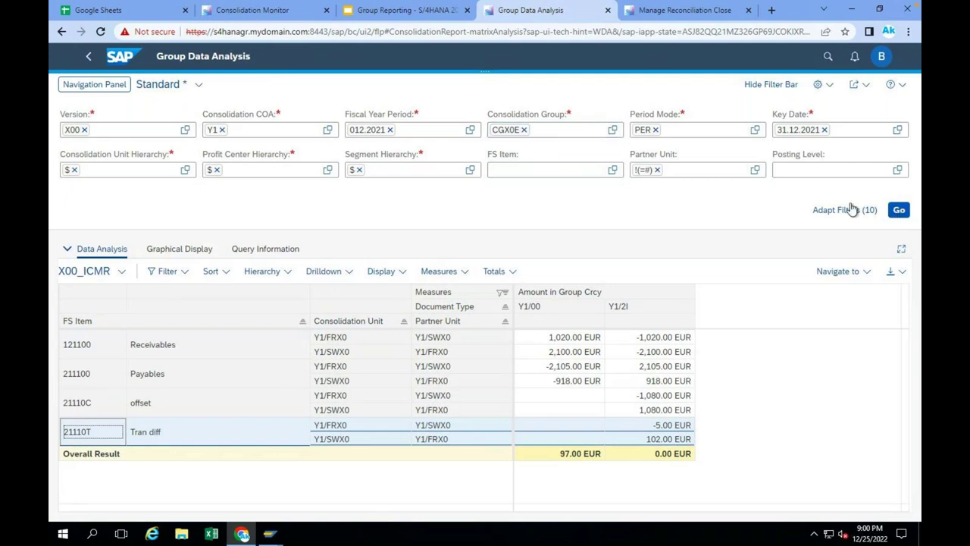
click(656, 171)
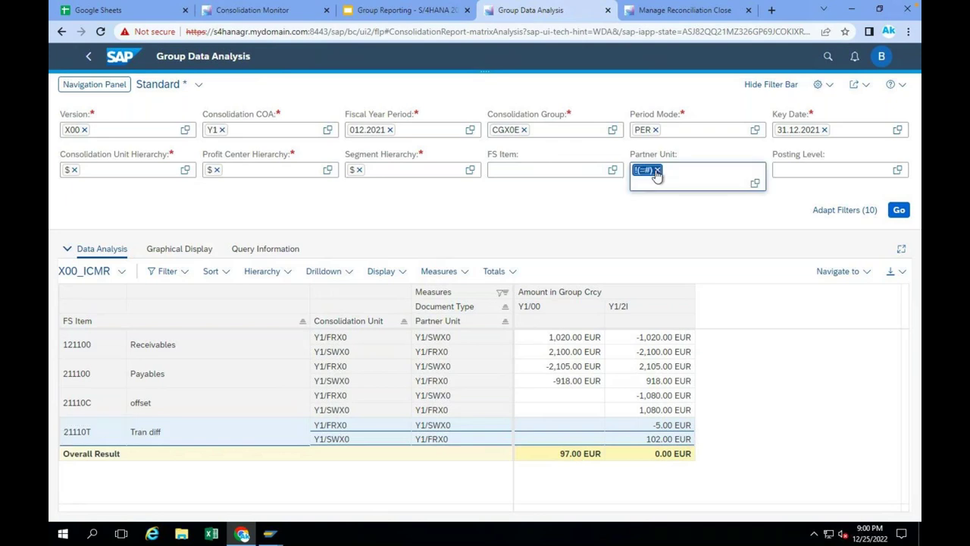
click(657, 171)
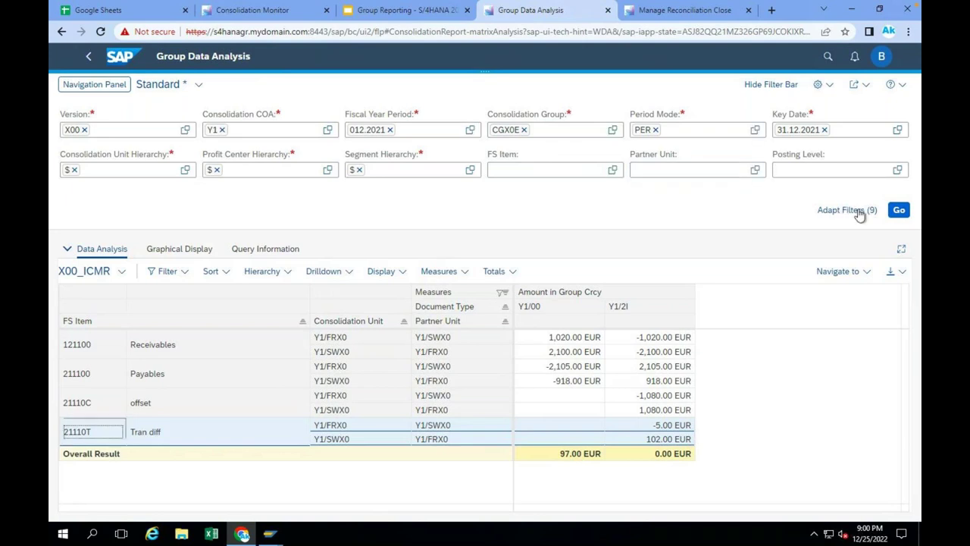
click(900, 210)
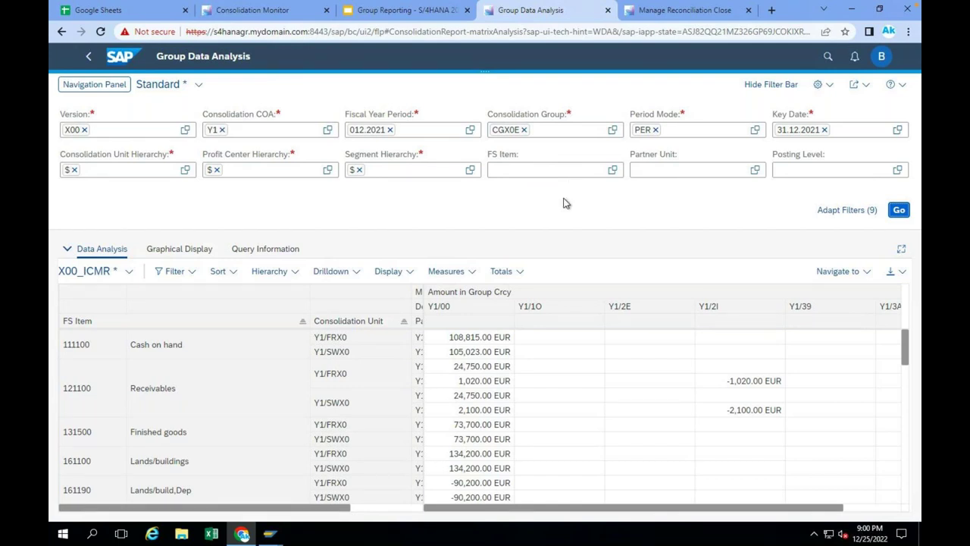
Replace Document Type with Posting Level in the report columns and hide the dimension list.
click(86, 87)
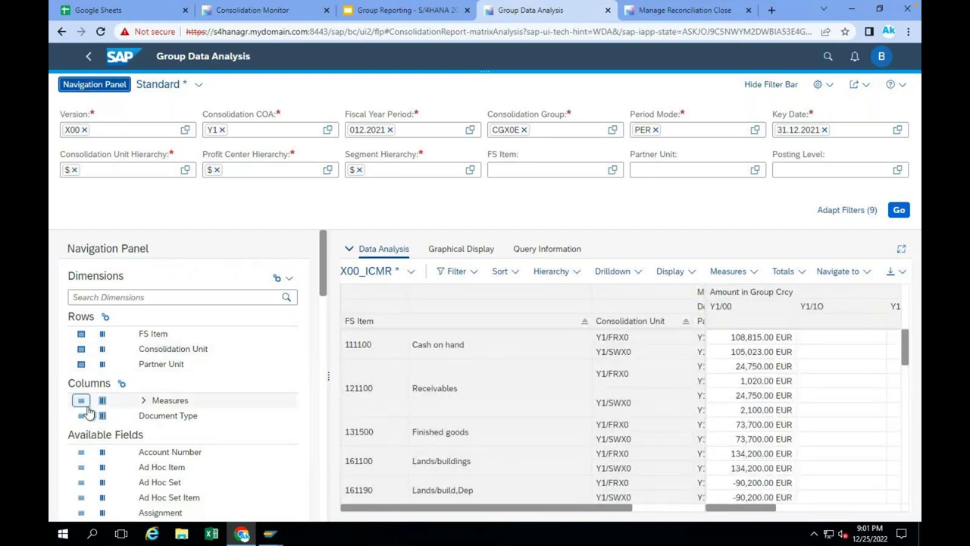
click(100, 416)
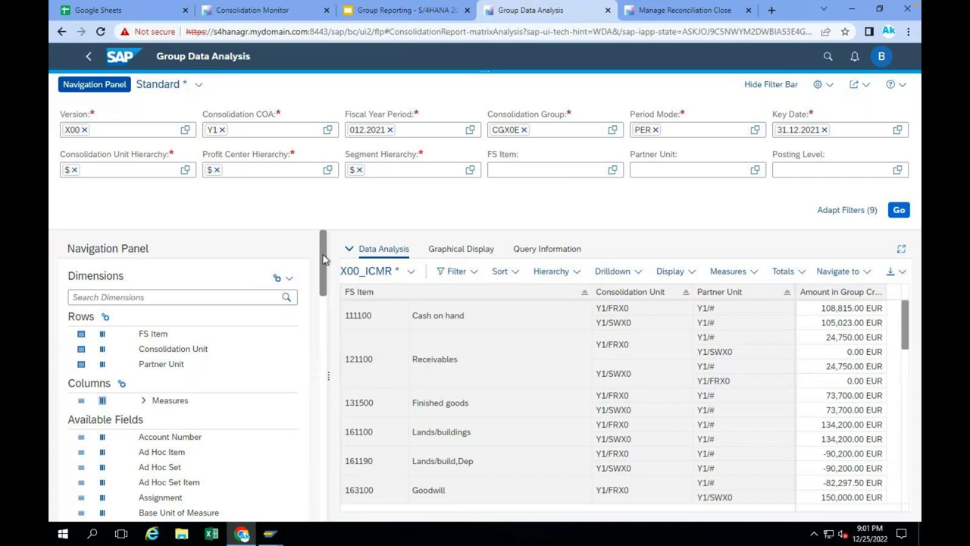
scroll(323, 260, down, 2)
drag(327, 308, 329, 415)
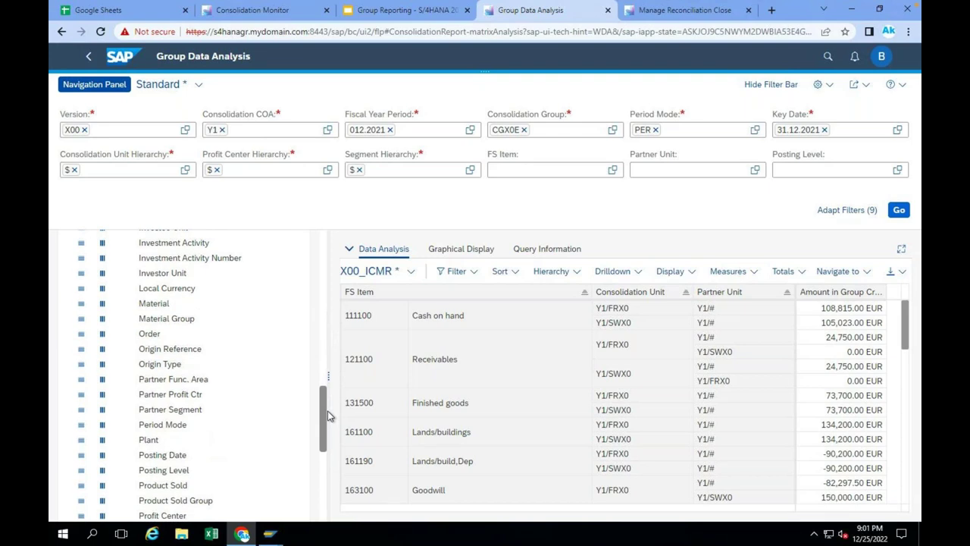
drag(327, 423, 318, 458)
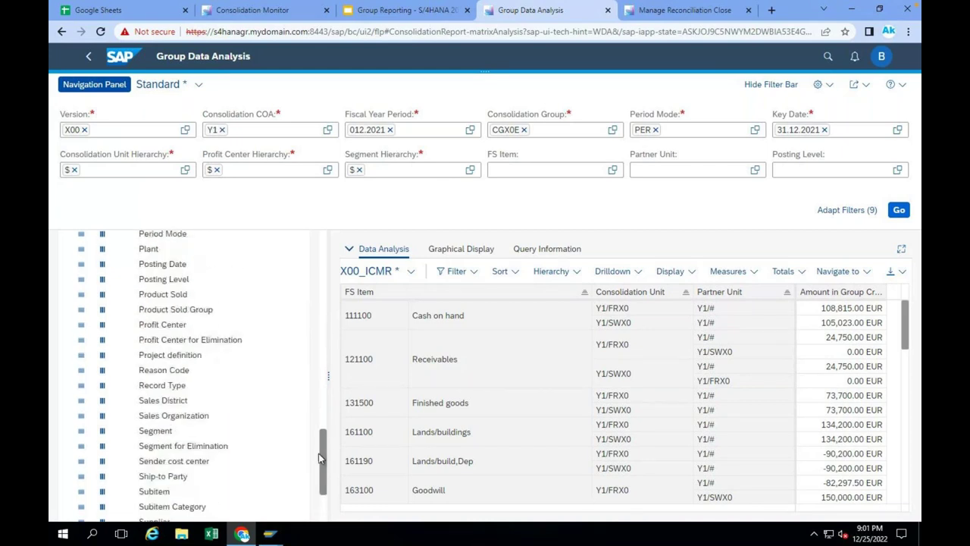
click(100, 281)
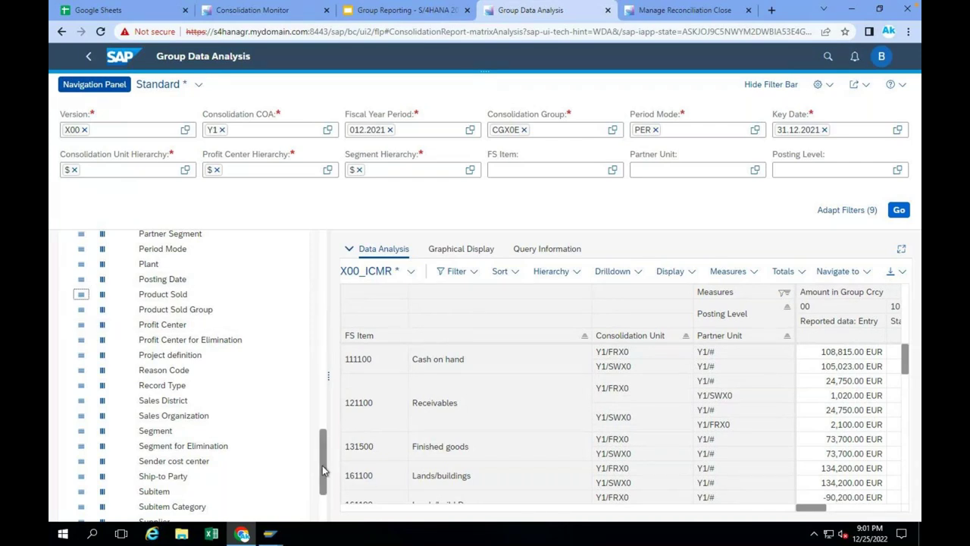
scroll(325, 333, up, 15)
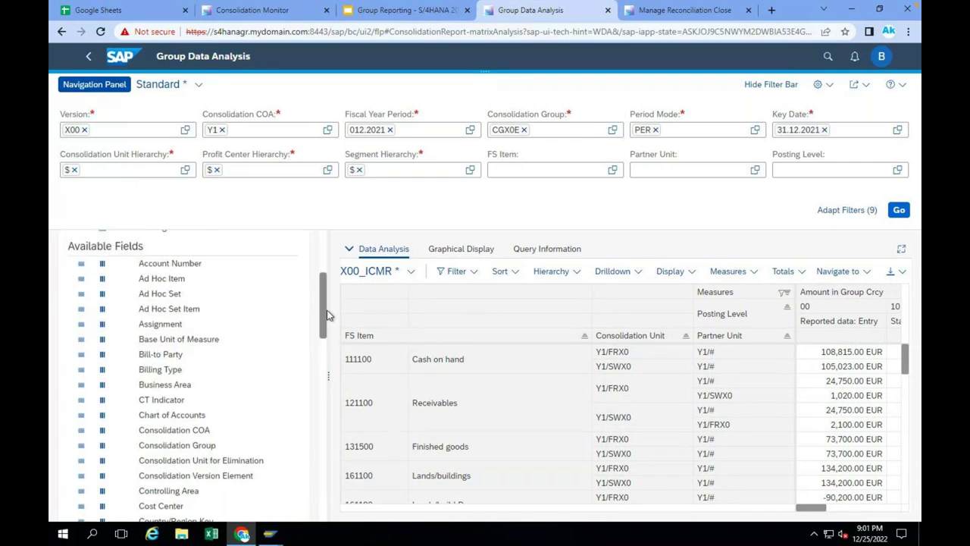
scroll(328, 315, up, 3)
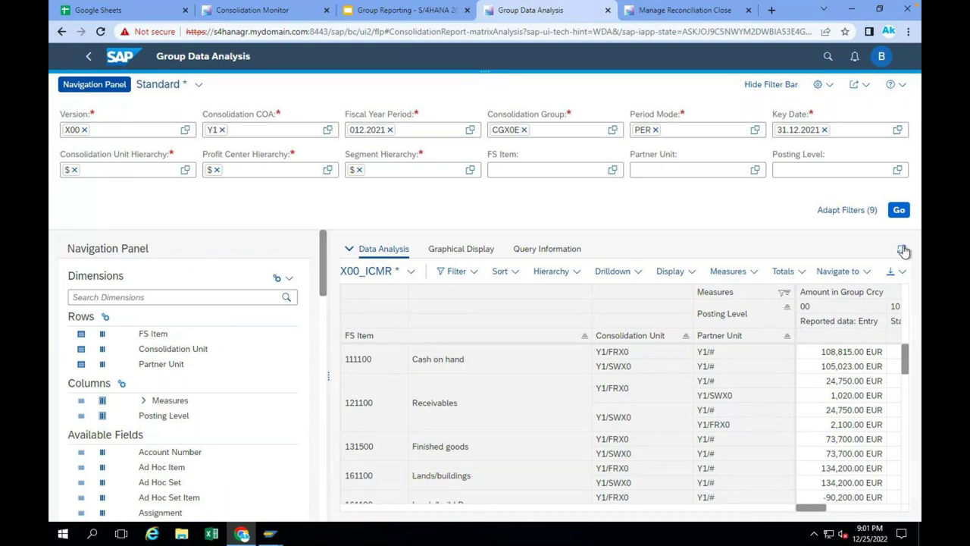
click(101, 87)
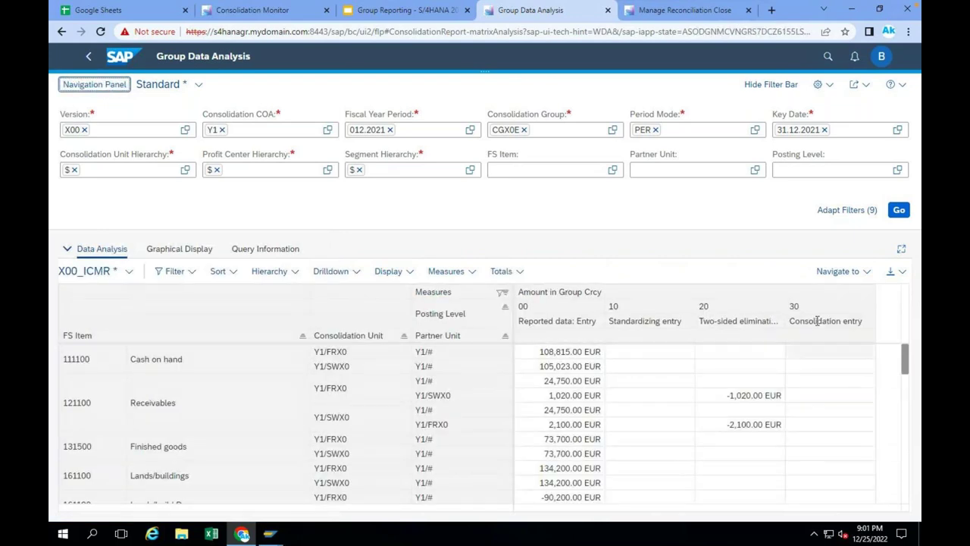
Display the overall result total for the Posting Level columns and hide the report filters.
click(805, 307)
right_click(805, 307)
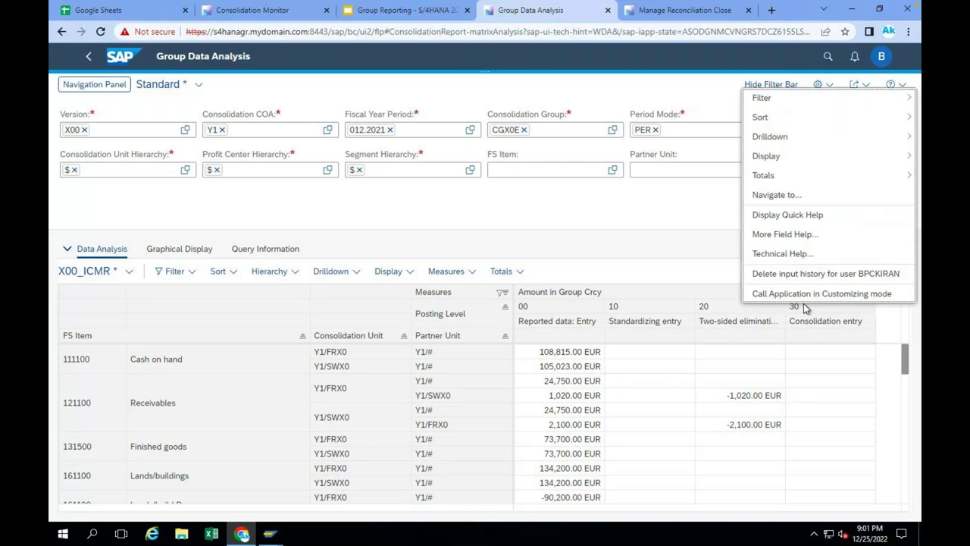
click(791, 179)
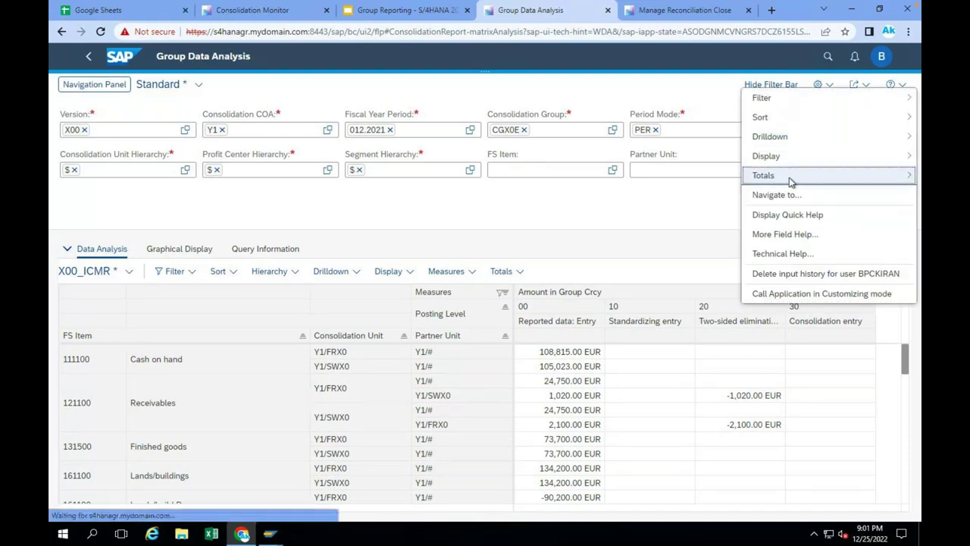
click(663, 179)
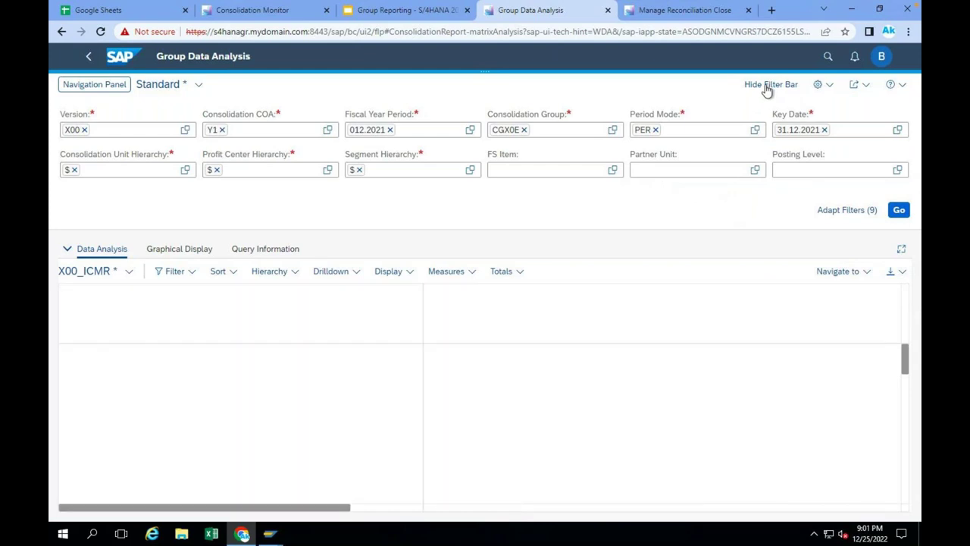
click(767, 90)
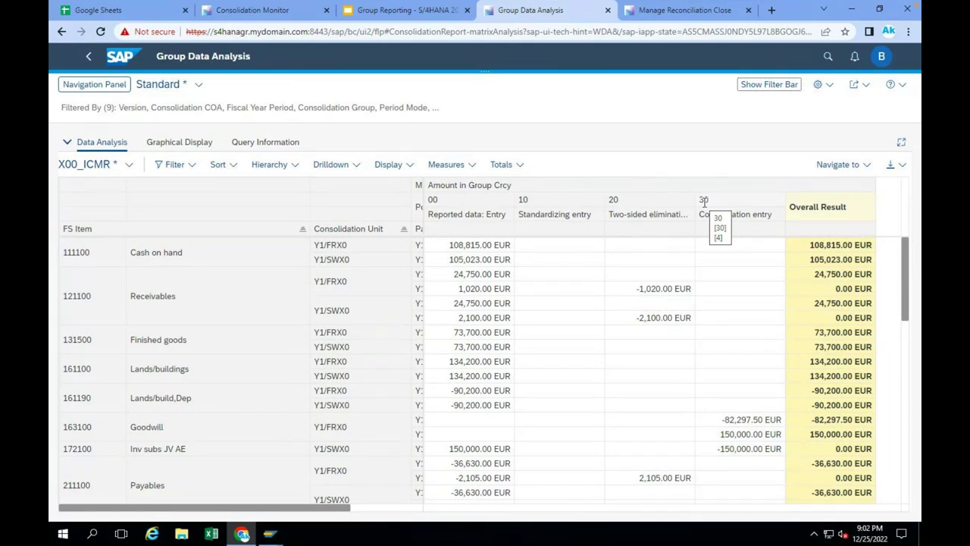
Narrow the FS Item description column to expose the partner units and select the partner of the 172100 Inv subs JV AE row.
click(80, 449)
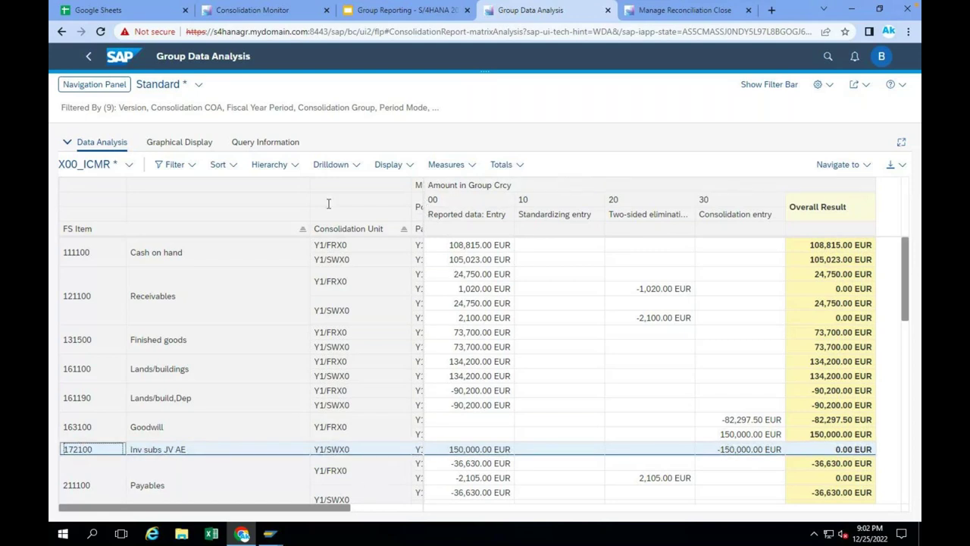
drag(307, 196, 234, 196)
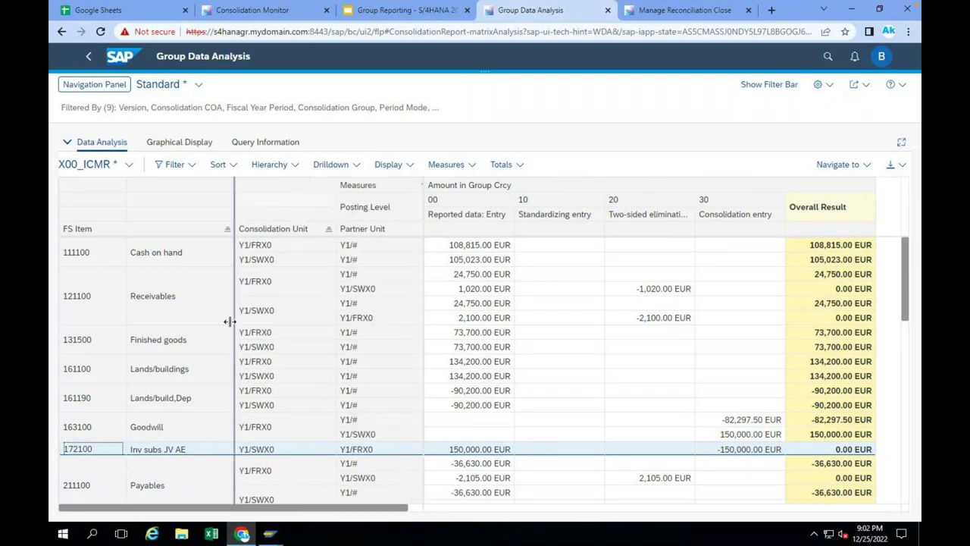
click(361, 451)
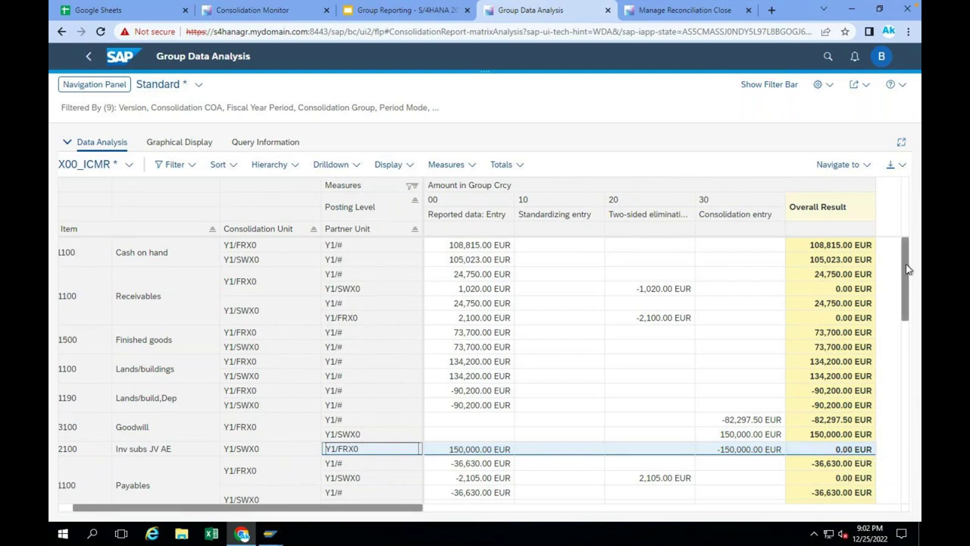
Examine the consolidation entries for Issued capital, N-Ret earnings and N-Net income, and the two-sided elimination of Payables with partner Y1/SWX0.
drag(908, 269, 907, 322)
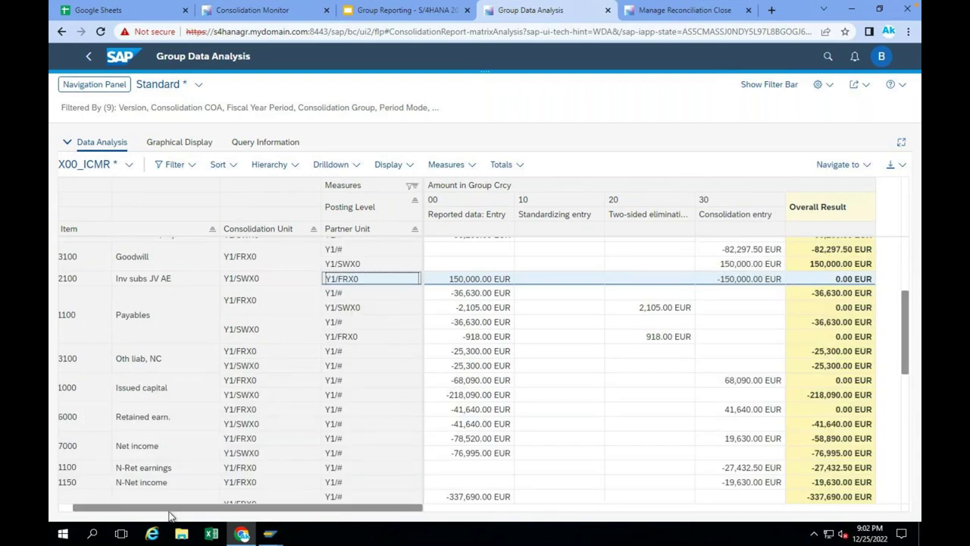
drag(90, 504, 75, 503)
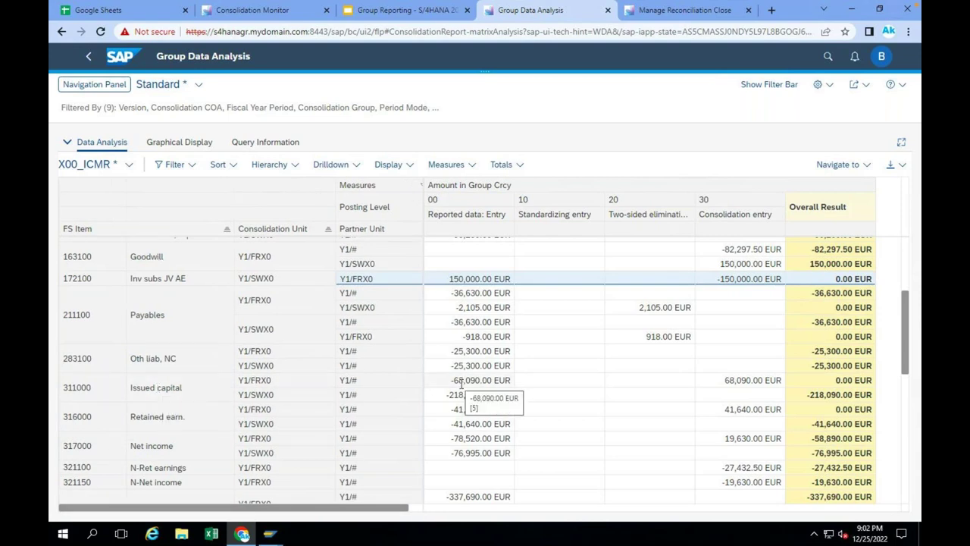
click(735, 383)
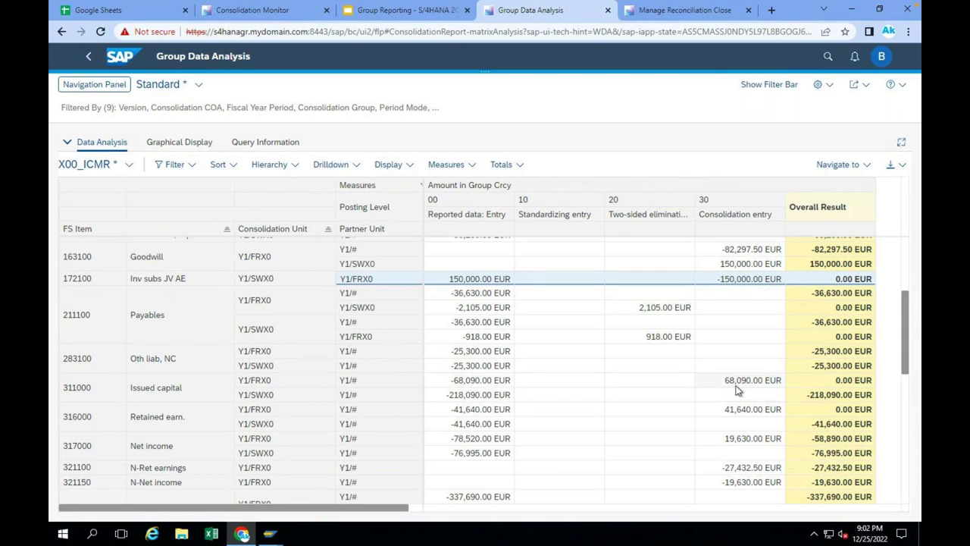
click(834, 382)
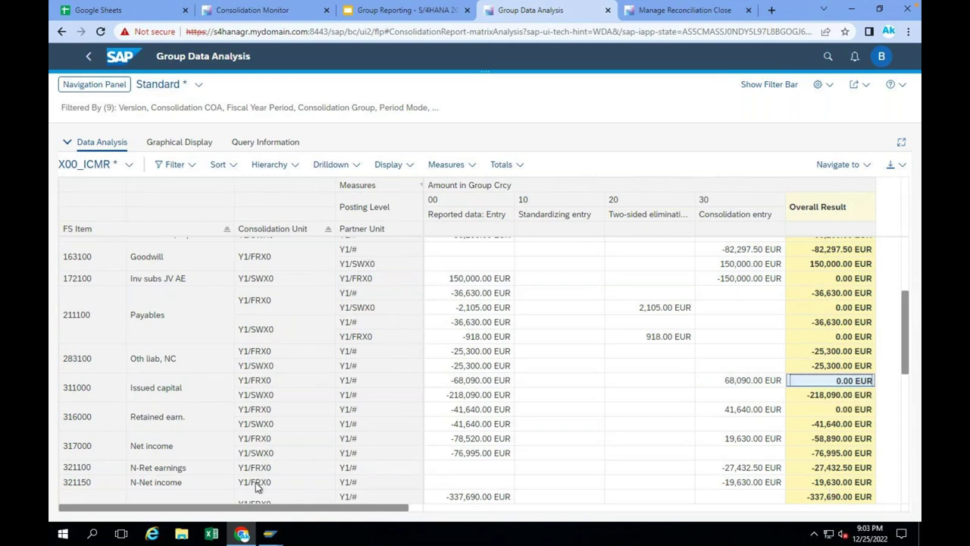
click(156, 469)
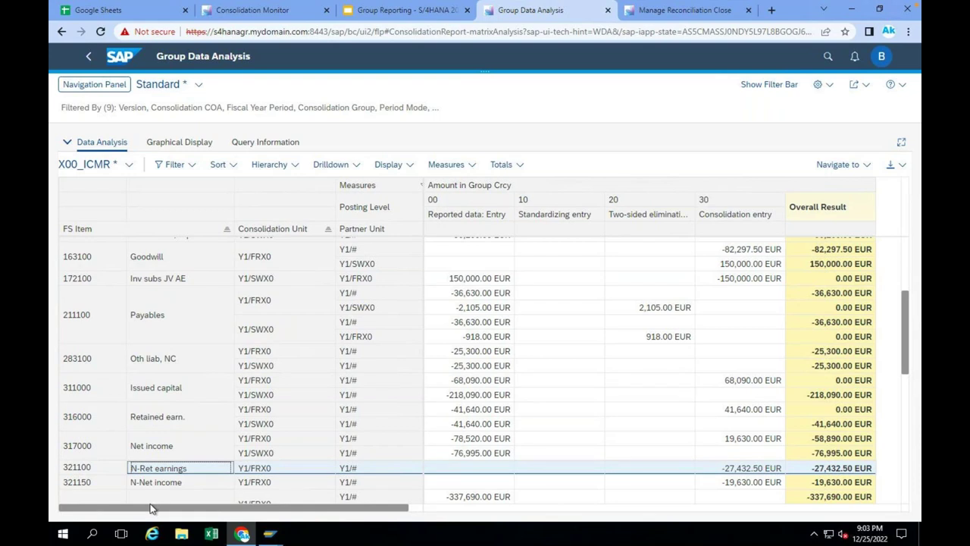
click(147, 483)
mouse_move(181, 541)
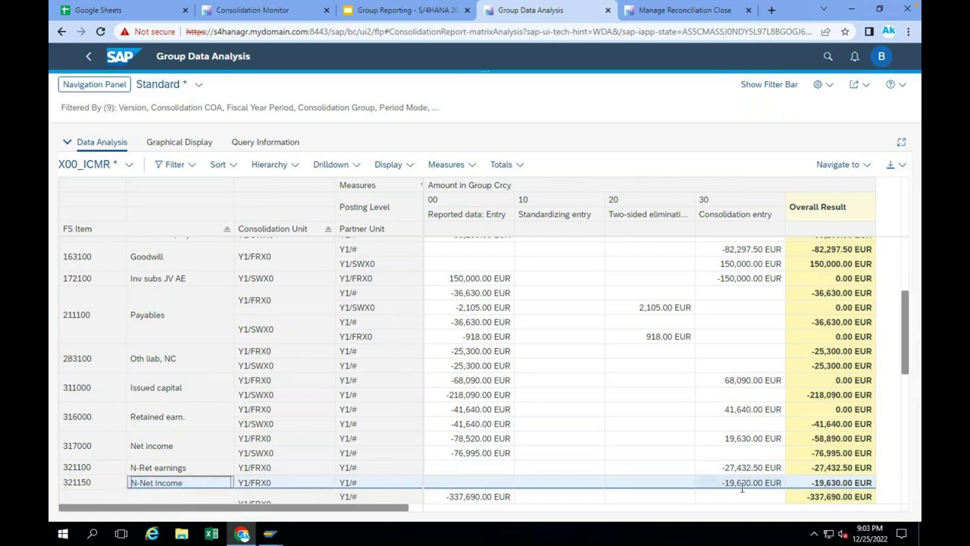
click(671, 383)
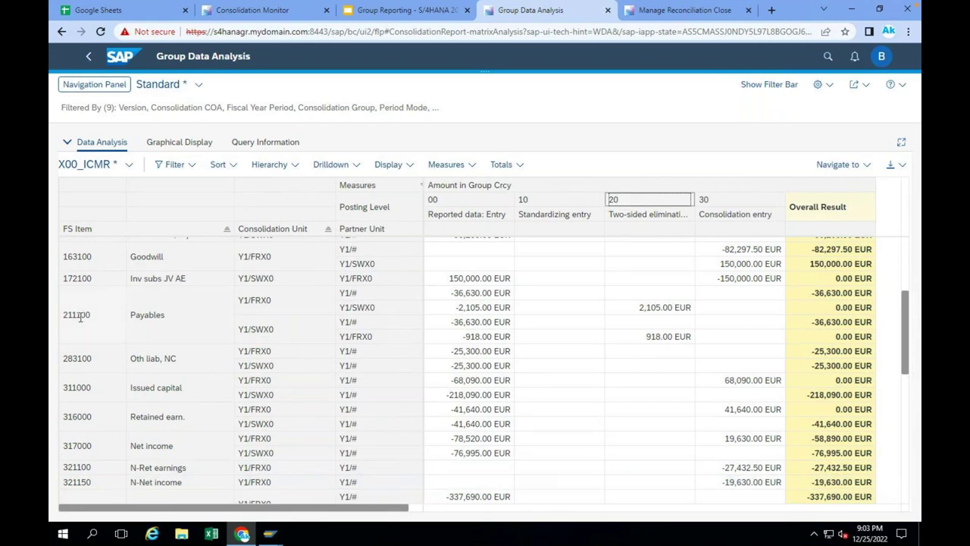
click(356, 307)
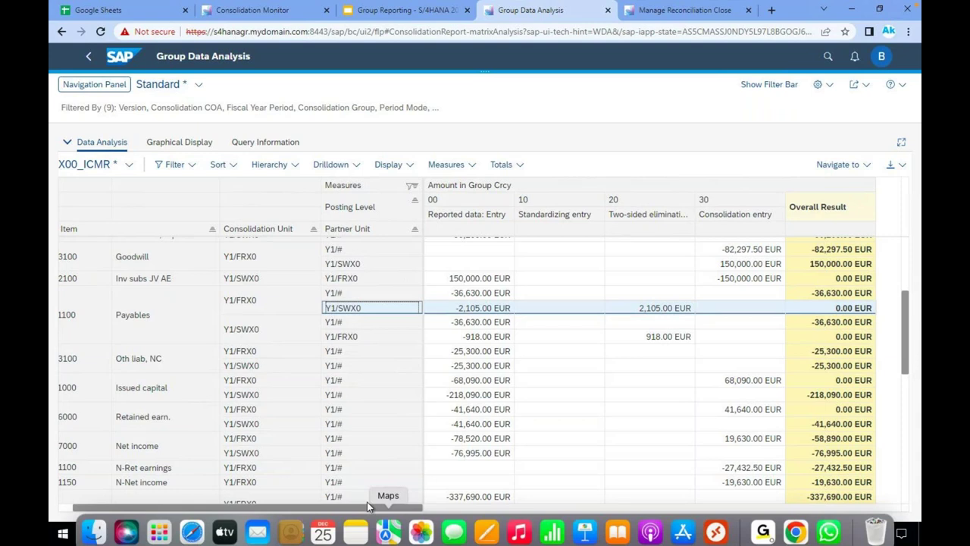
Display the FS Item rows of the report as a hierarchy.
drag(362, 506, 129, 413)
click(84, 227)
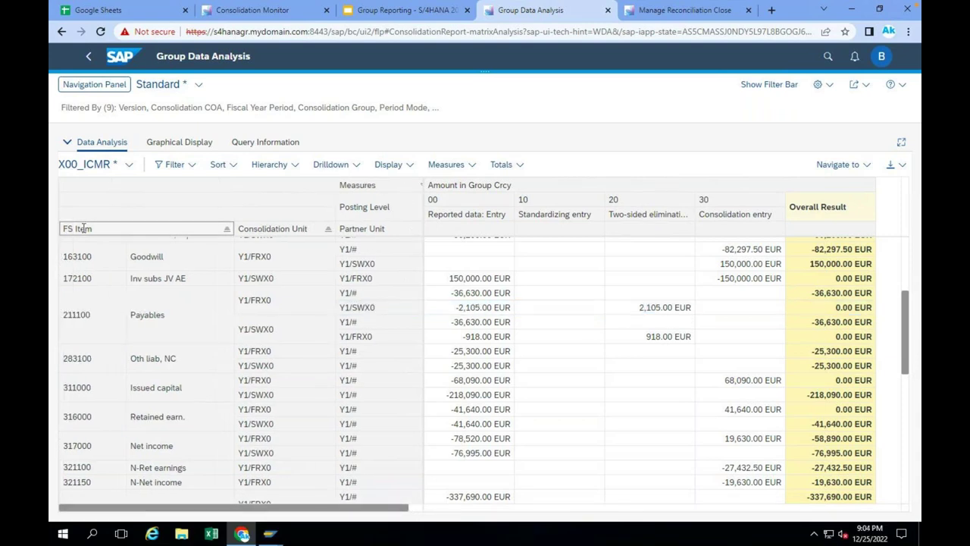
right_click(83, 227)
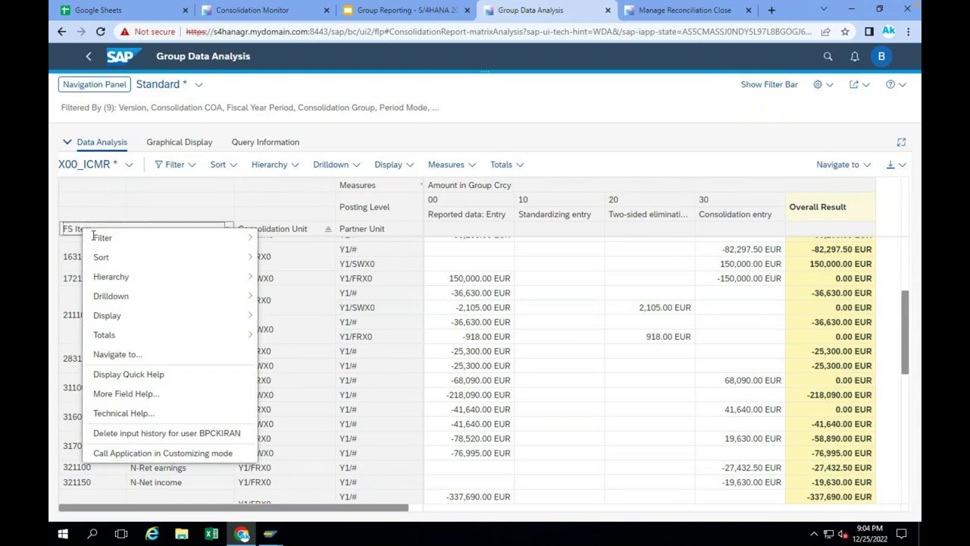
mouse_move(120, 280)
click(276, 281)
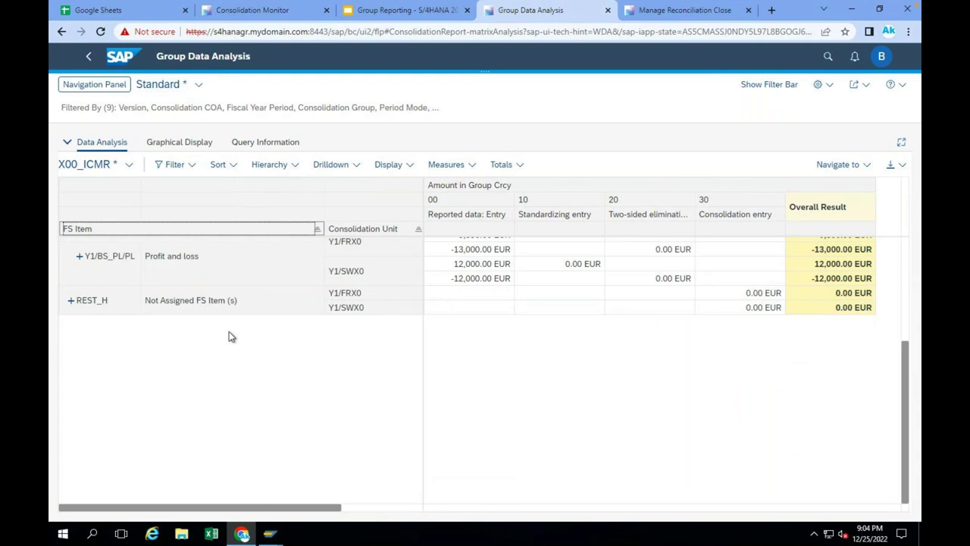
Expand the Profit and loss node and its NET INCOME / LOSS subnode in the FS Item hierarchy.
click(79, 259)
click(79, 264)
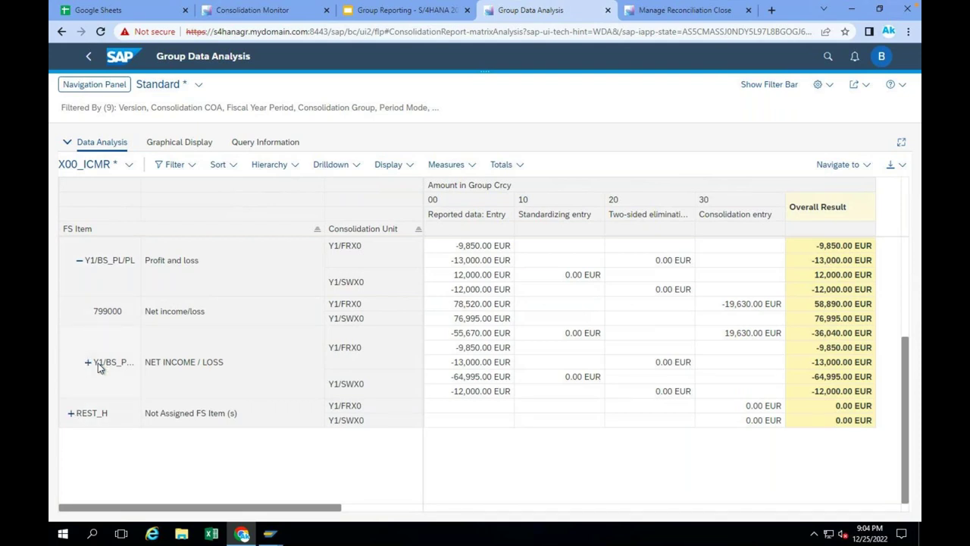
click(88, 363)
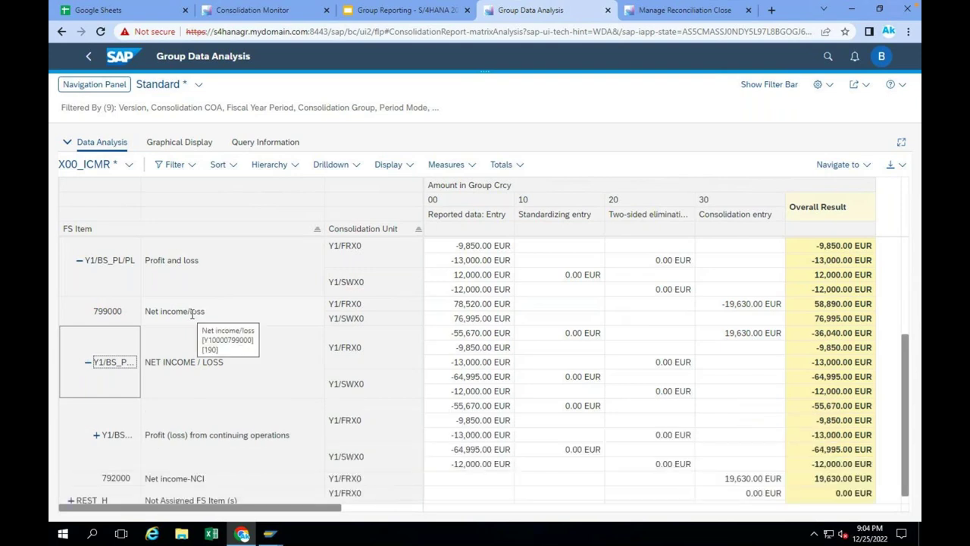
scroll(220, 418, down, 1)
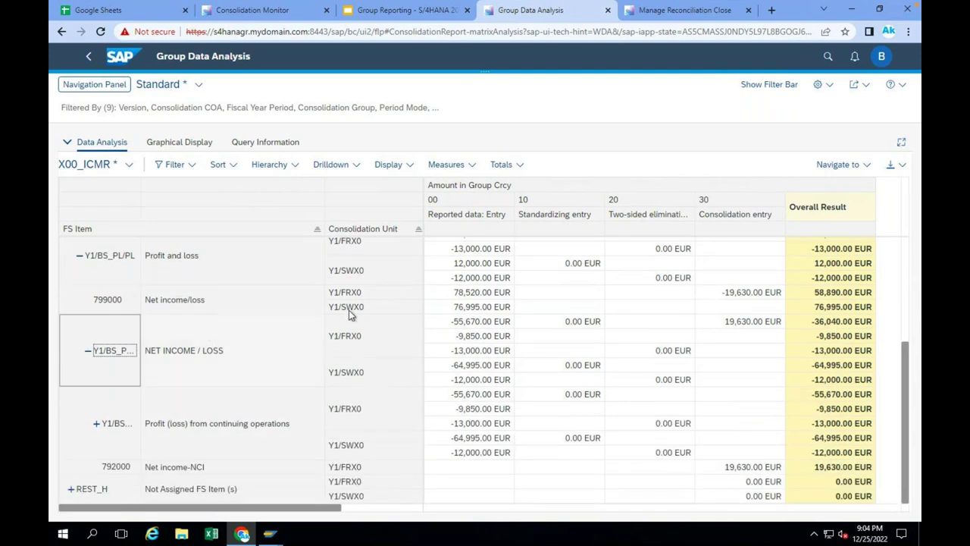
Remove Consolidation Unit and Partner Unit from the report rows, leaving only FS Item, and hide the dimension list.
click(95, 86)
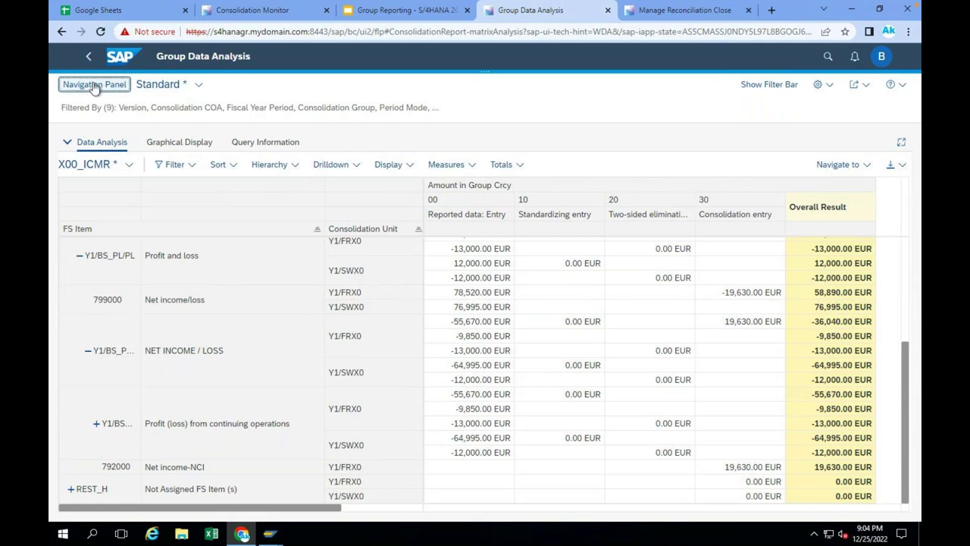
click(94, 86)
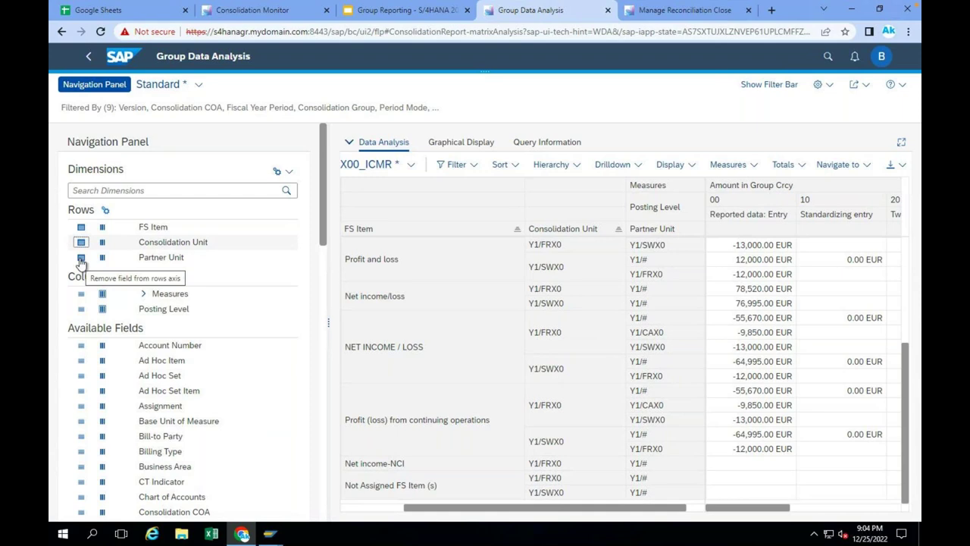
click(81, 260)
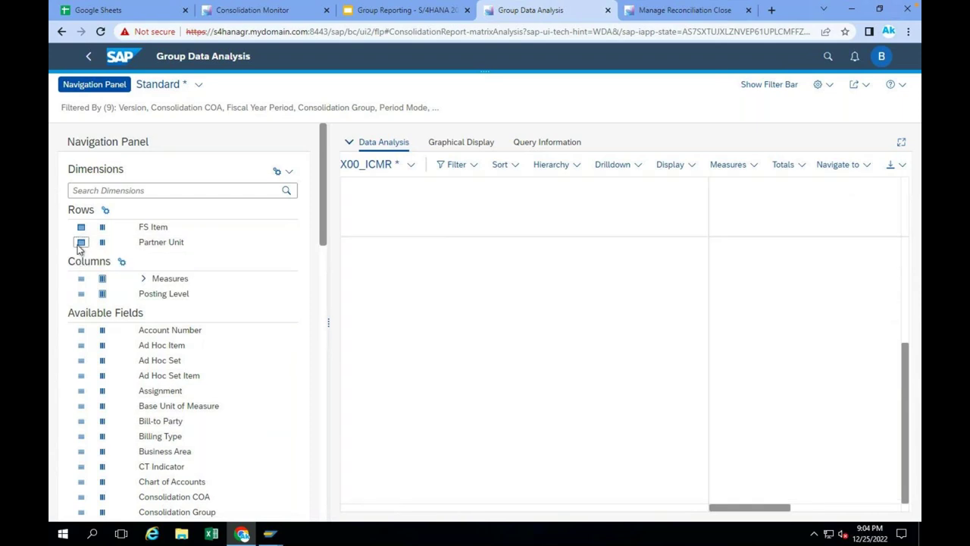
click(81, 242)
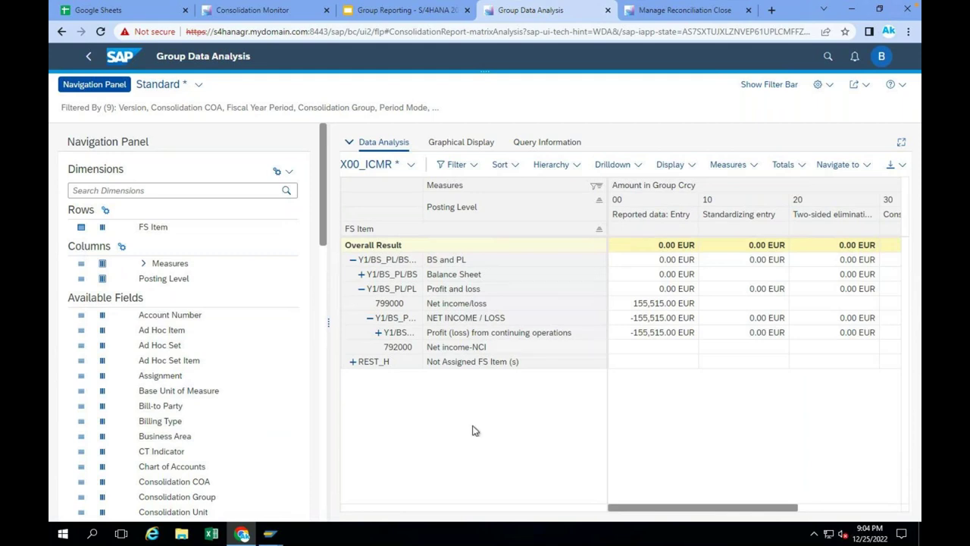
click(114, 86)
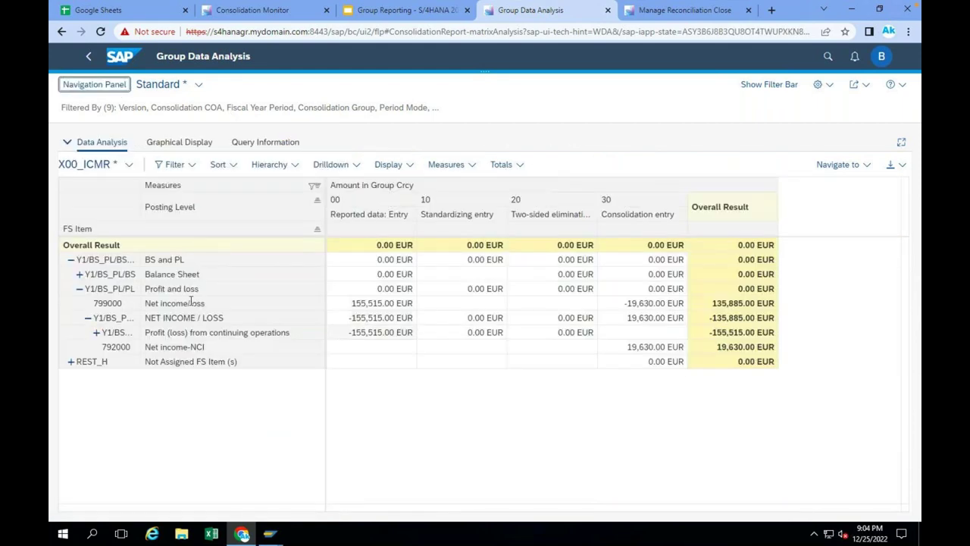
Expand the Balance Sheet, Assets and Current assets nodes of the FS Item hierarchy.
click(80, 276)
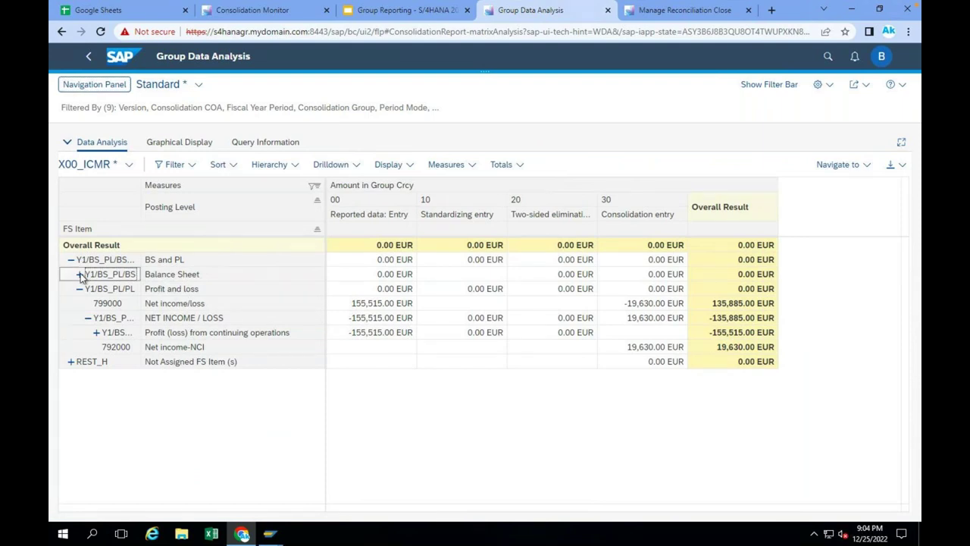
click(80, 274)
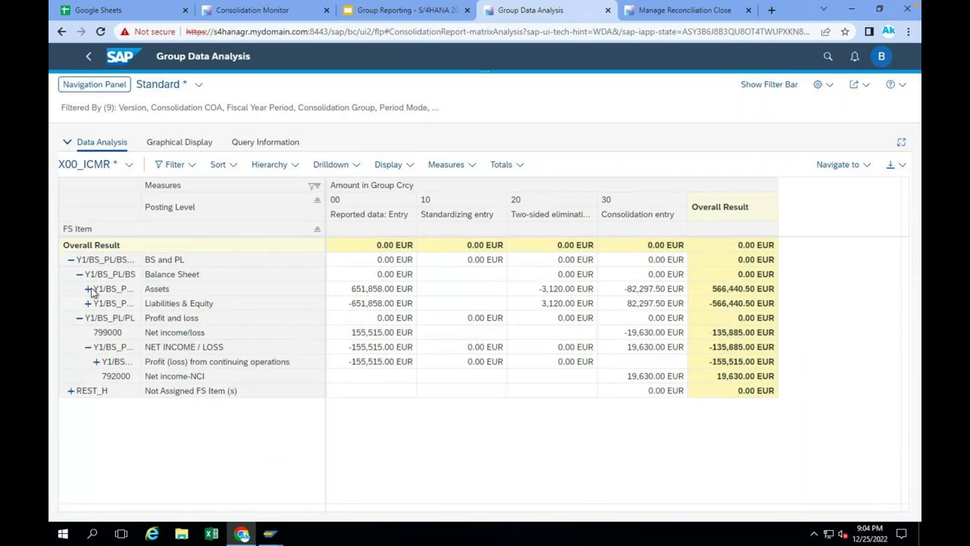
click(89, 291)
click(88, 290)
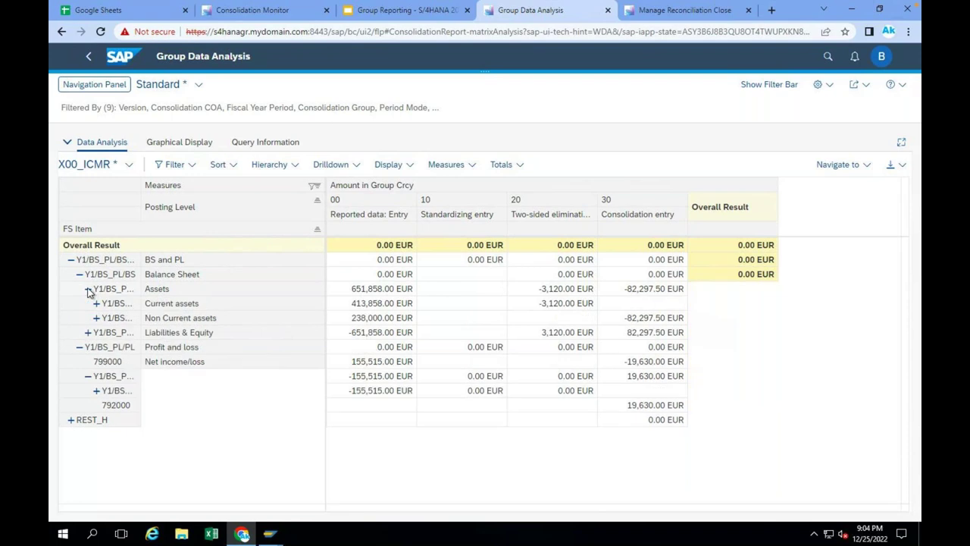
click(98, 307)
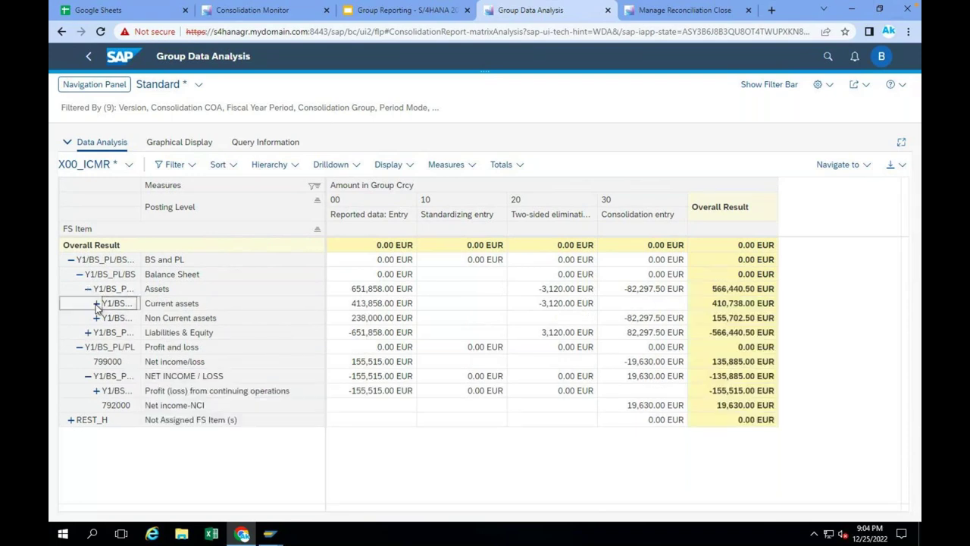
click(96, 304)
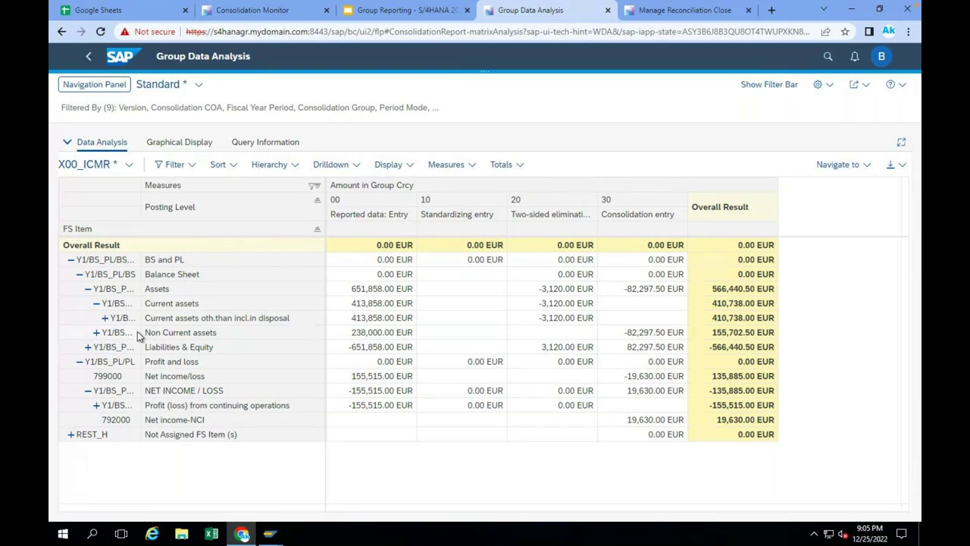
Return to the home page, view the Consolidation Settings apps and open Group Data Analysis With Reporting Rules from Analytics for Group Reporting.
click(119, 58)
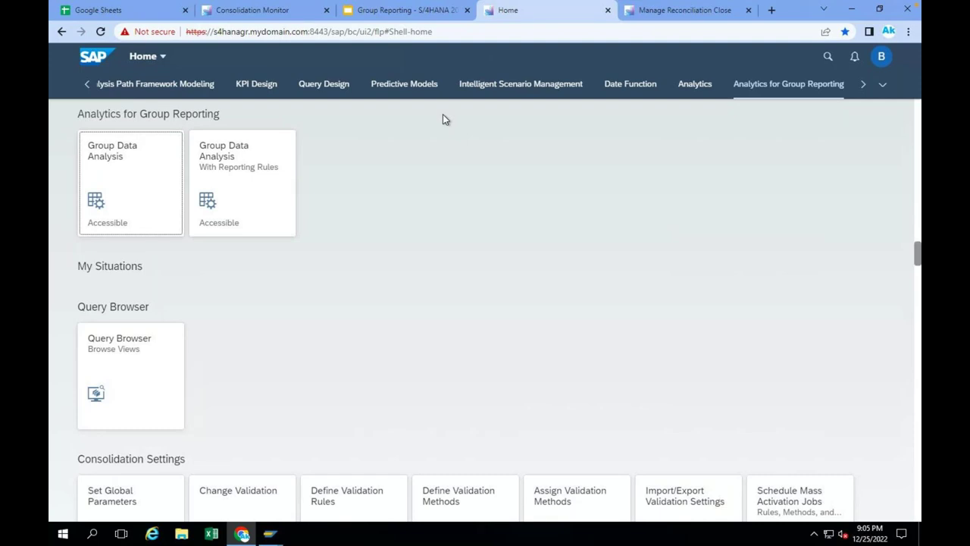
click(883, 84)
click(799, 348)
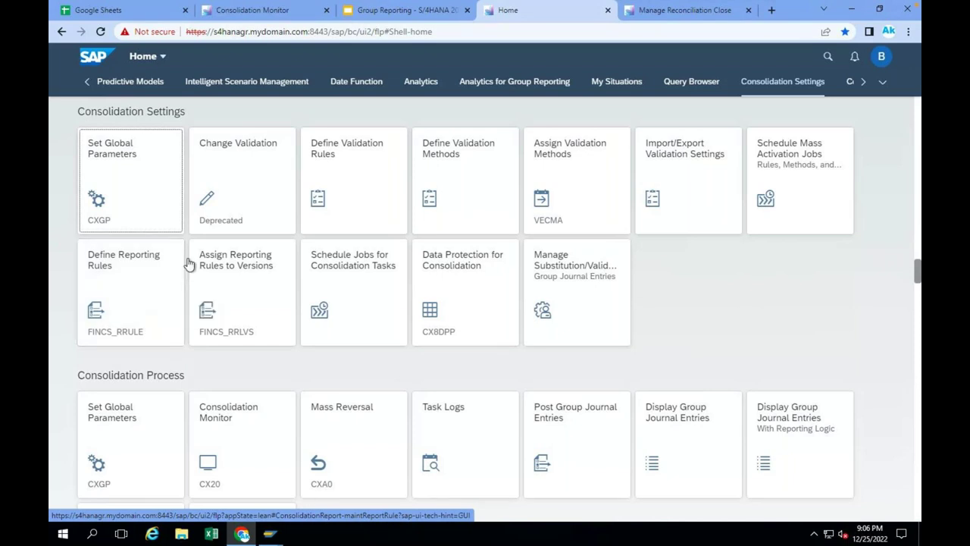
click(515, 81)
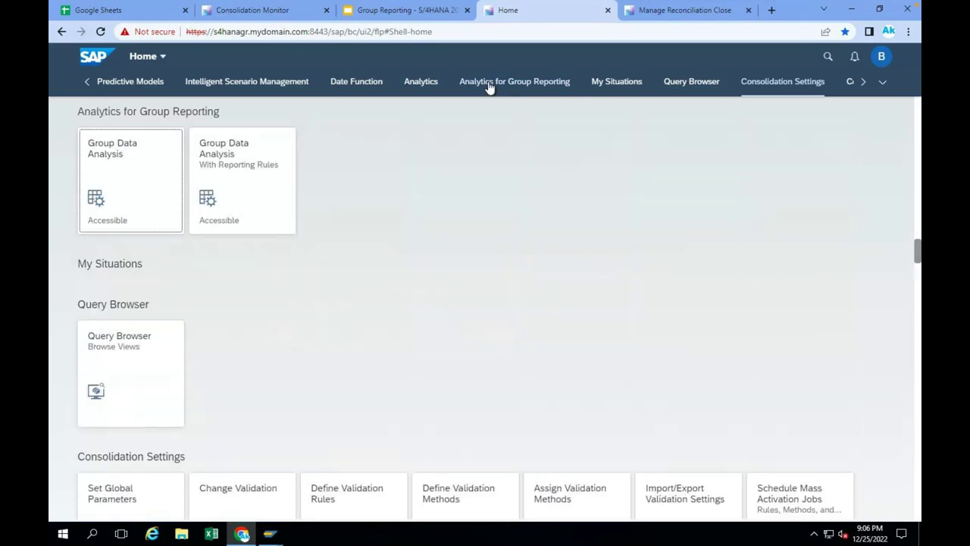
click(229, 182)
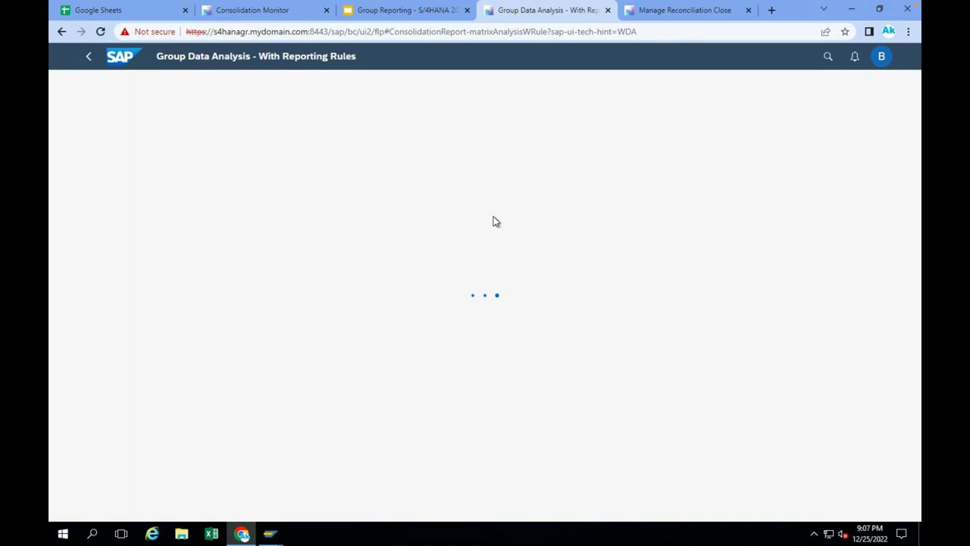
Leave Manage Reconciliation Close for the home page and return to the Group Data Analysis - With Reporting Rules page.
click(695, 16)
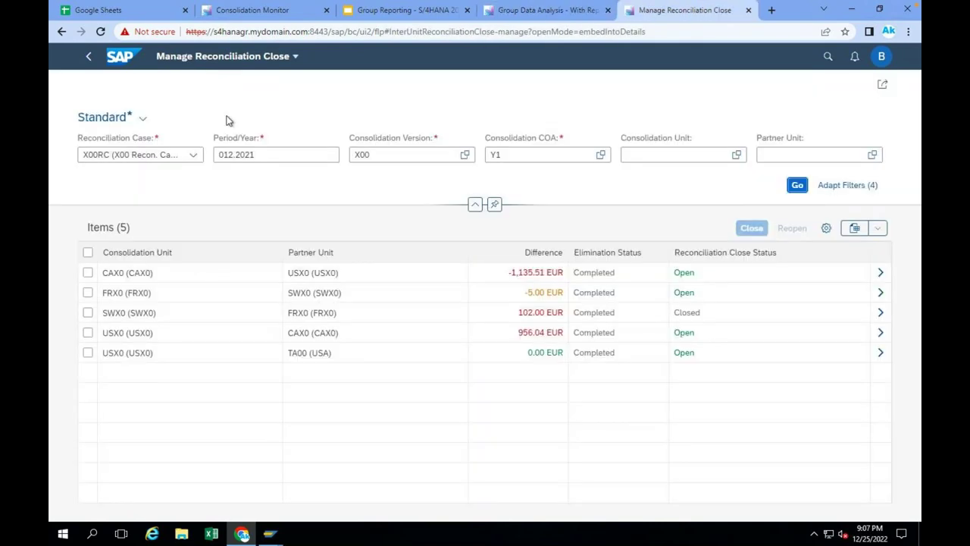
click(119, 61)
key(ctrl+shift+Tab)
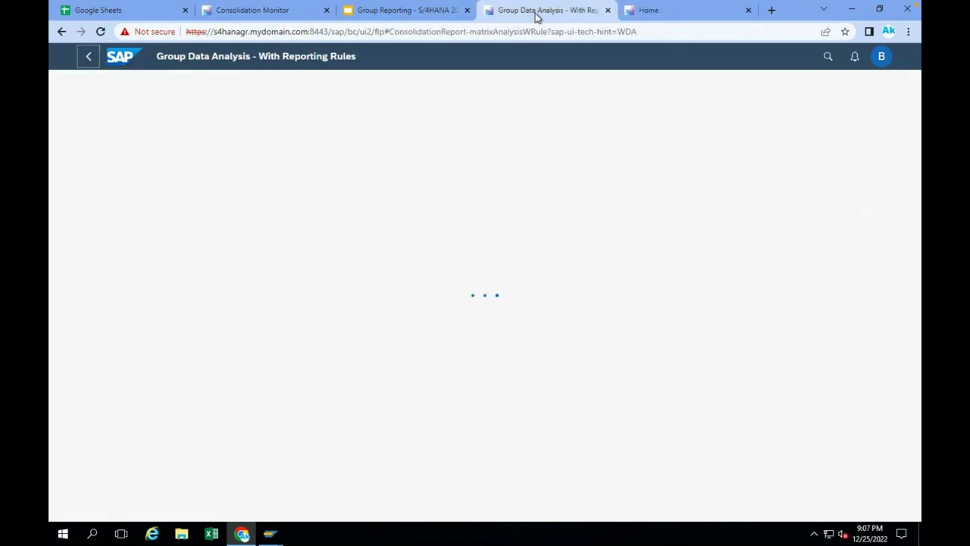
Empty the cache and hard reload the Group Data Analysis - With Reporting Rules page using the browser developer tools, then close the tools.
click(567, 34)
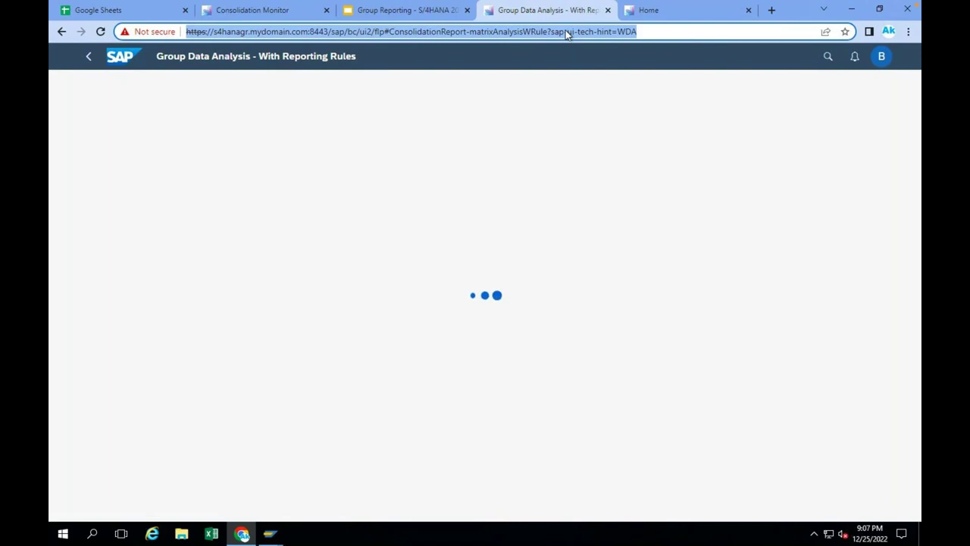
click(562, 114)
key(F12)
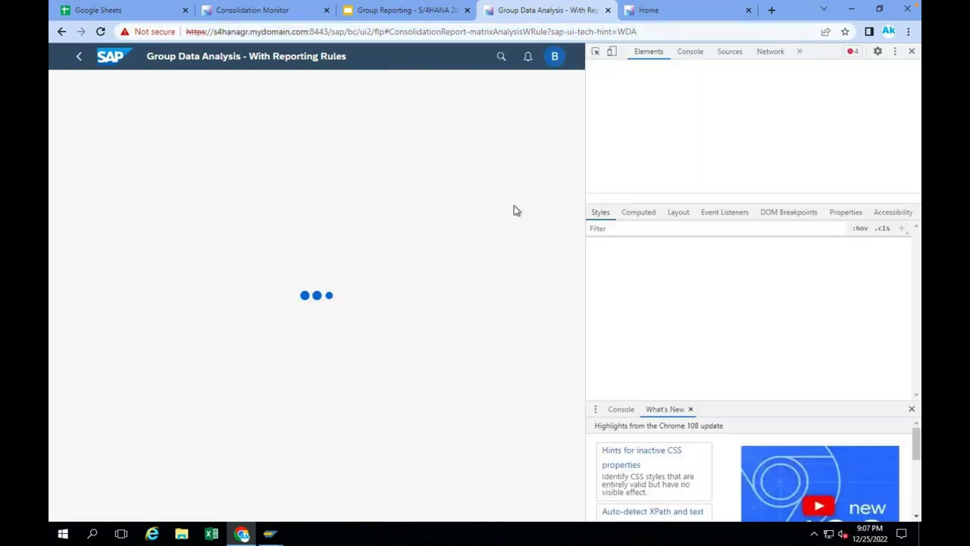
right_click(101, 33)
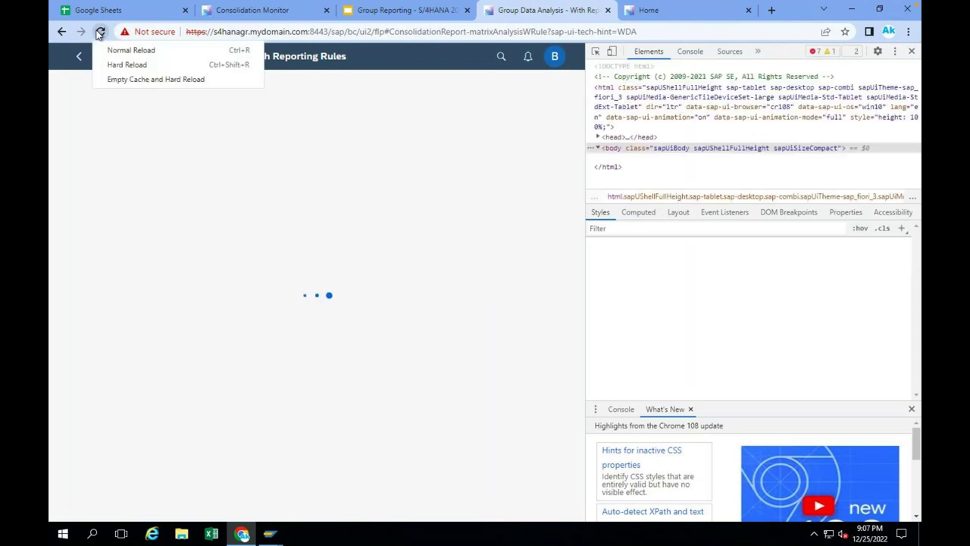
click(124, 79)
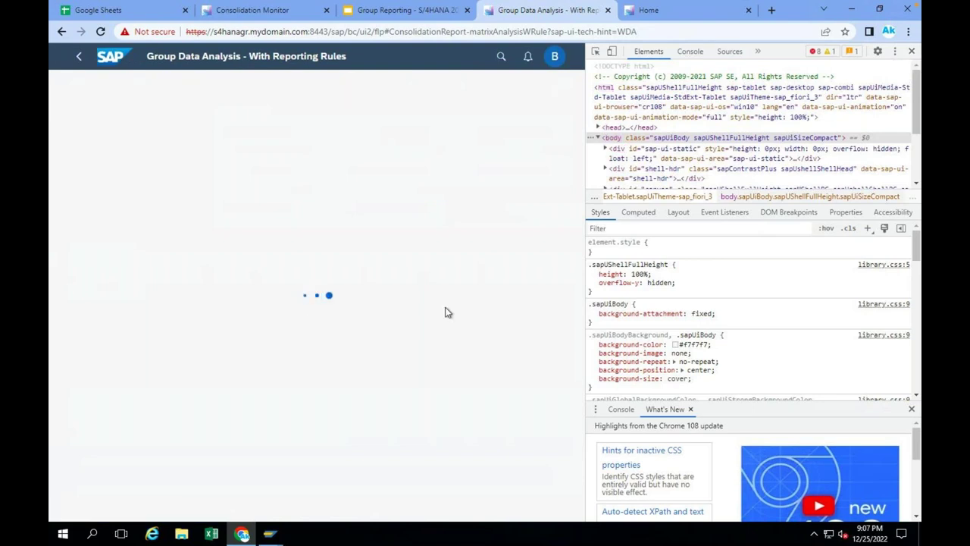
click(913, 52)
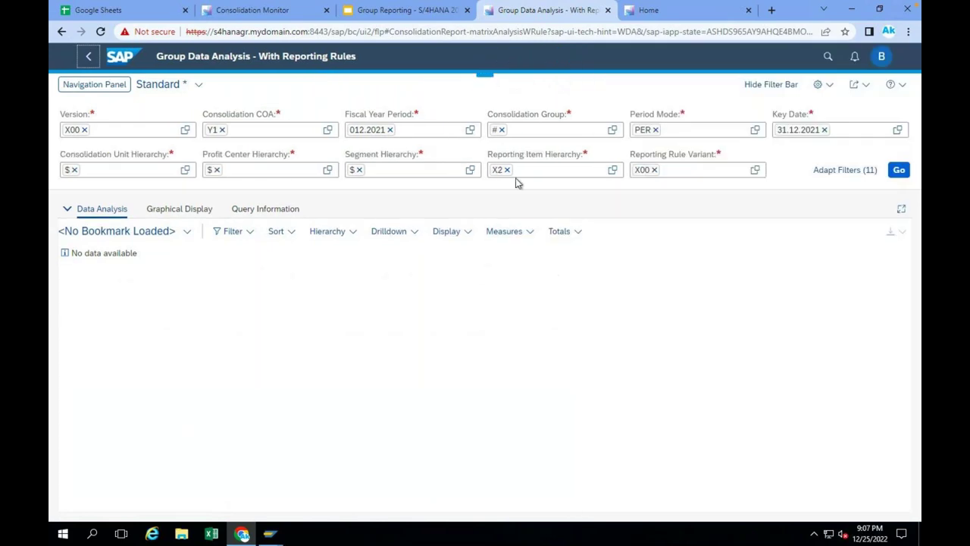
Change the reporting item hierarchy to X00_X2 (X00 Cash Flow), run the report and review the cash flow items.
click(613, 171)
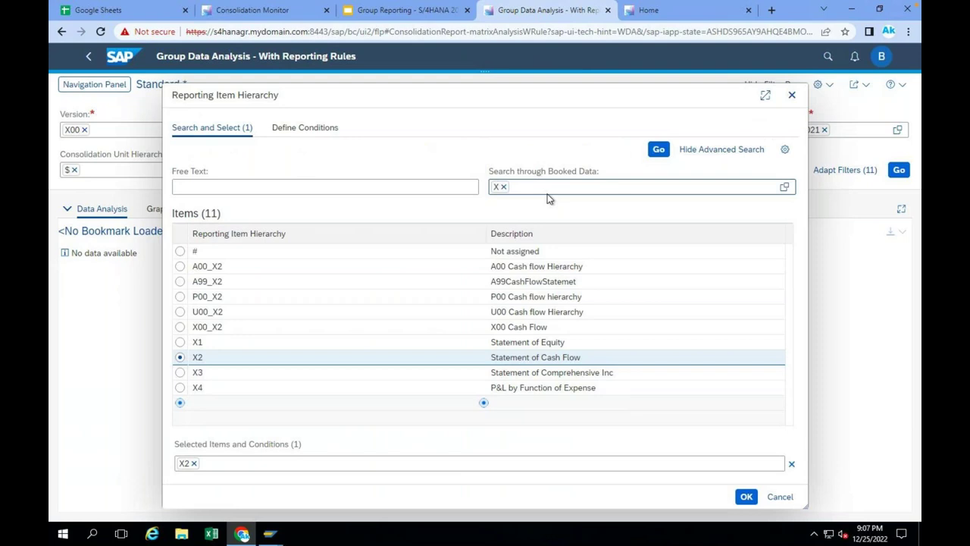
click(180, 327)
click(746, 497)
click(899, 170)
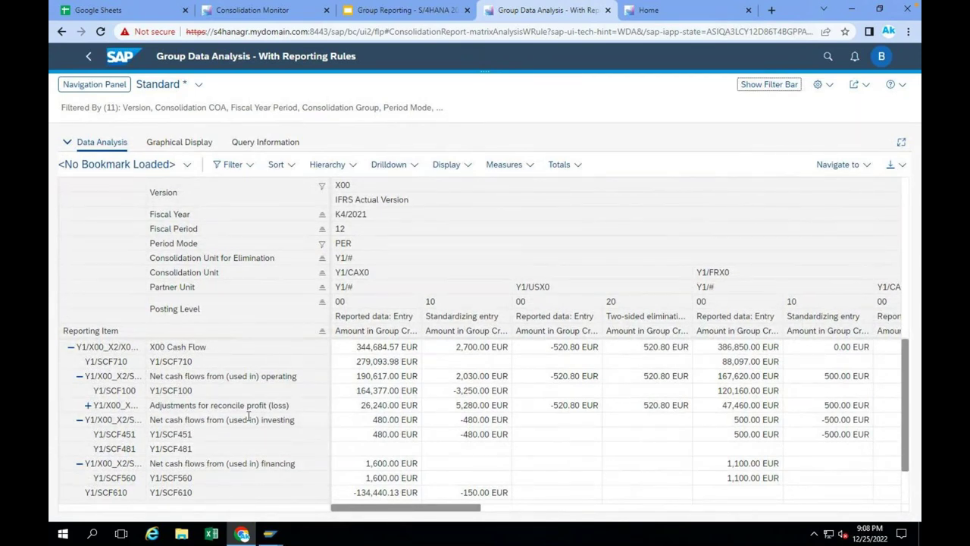
scroll(258, 423, down, 2)
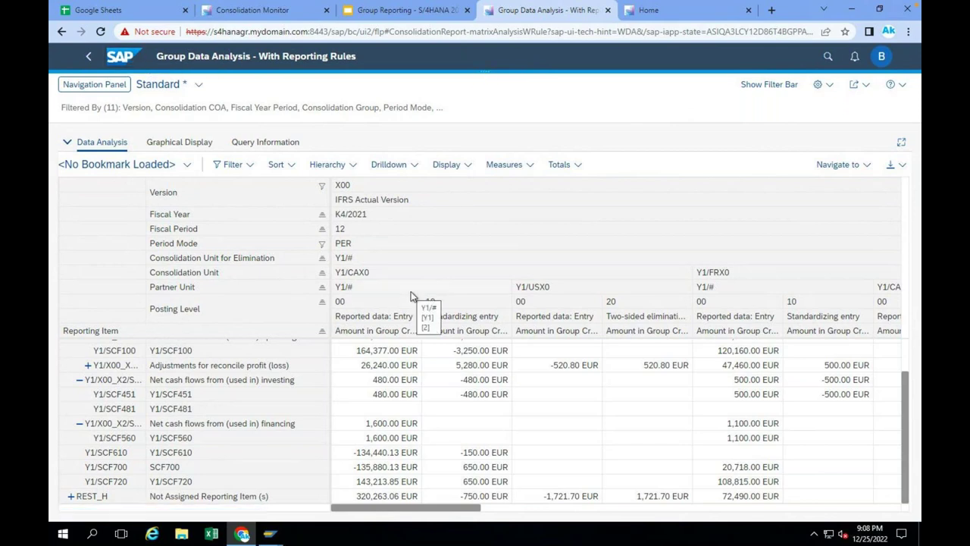
Return to the home page, view the Analytics for Group Reporting apps and open Data Monitor from Consolidation Data Preparation.
click(121, 55)
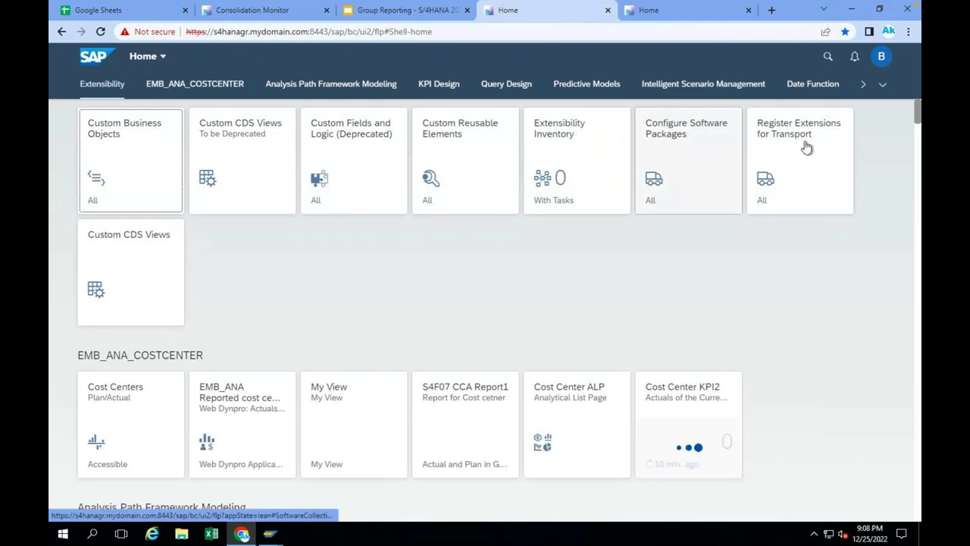
click(884, 87)
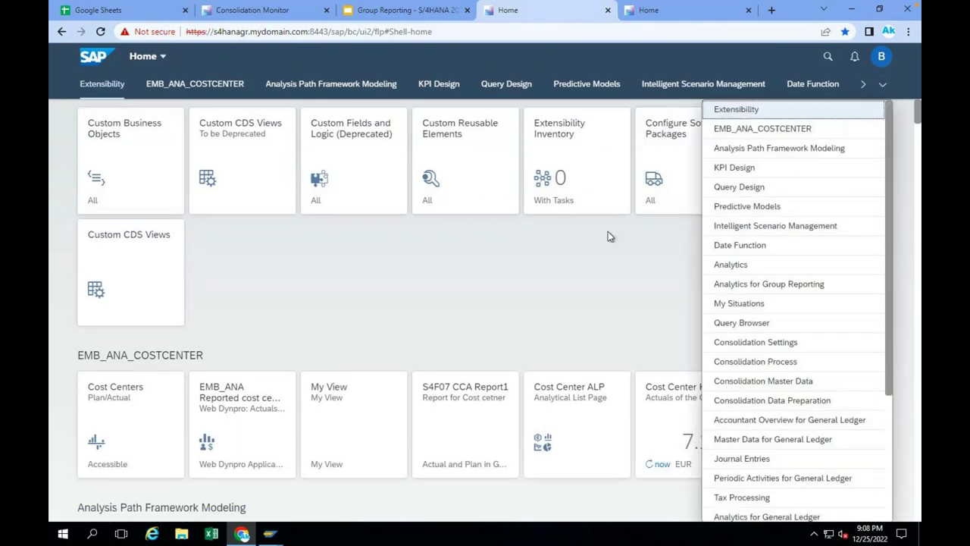
click(761, 288)
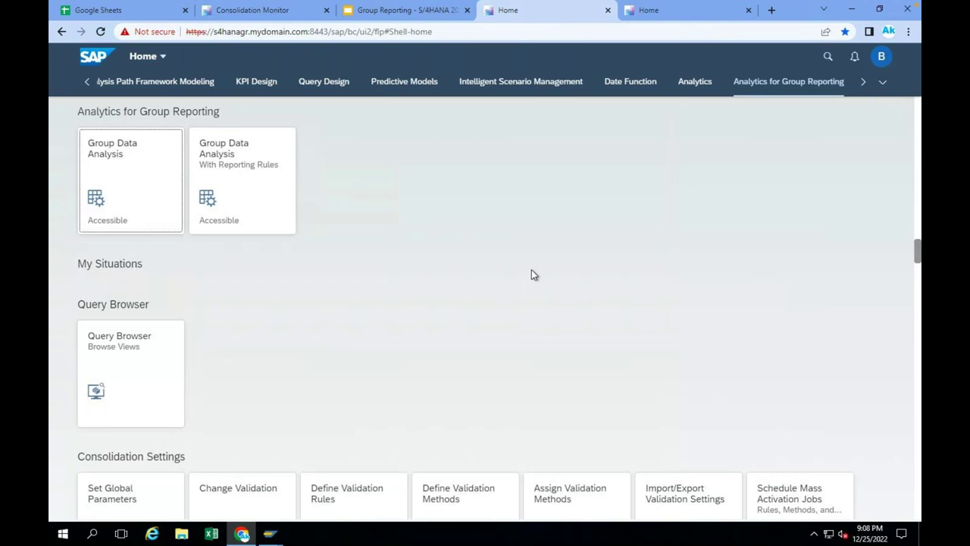
click(881, 84)
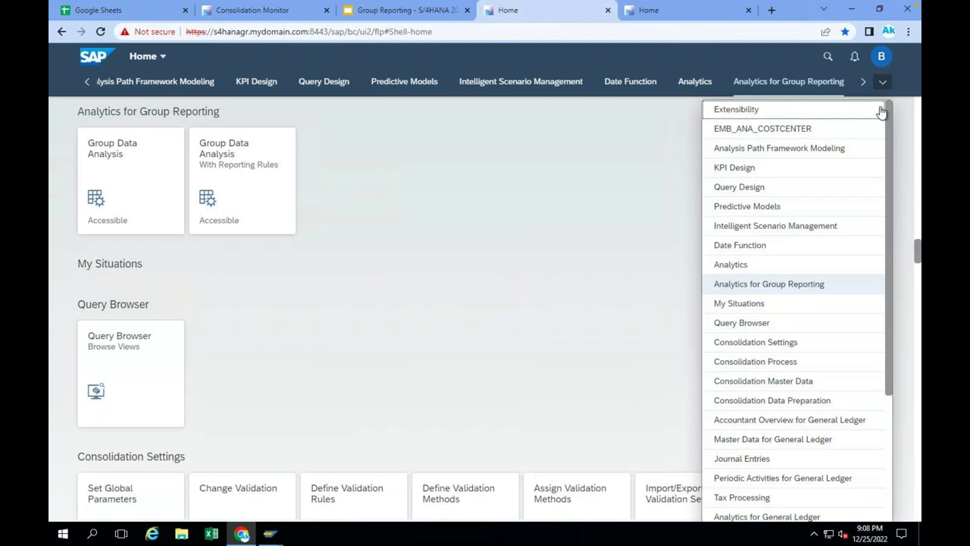
click(737, 401)
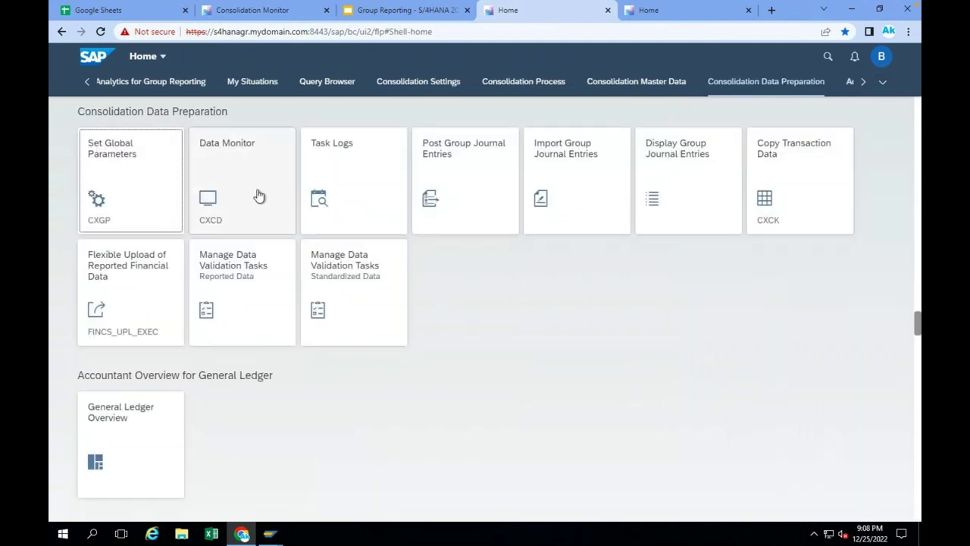
click(258, 196)
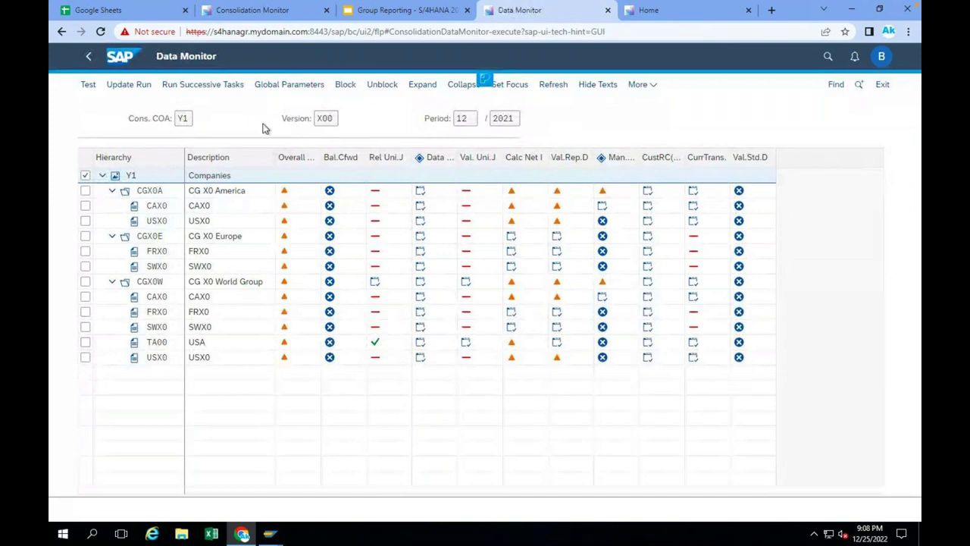
Set the Data Monitor's global parameters to fiscal year 2022 and period 001, keeping version X00 and consolidation chart of accounts Y1.
click(291, 89)
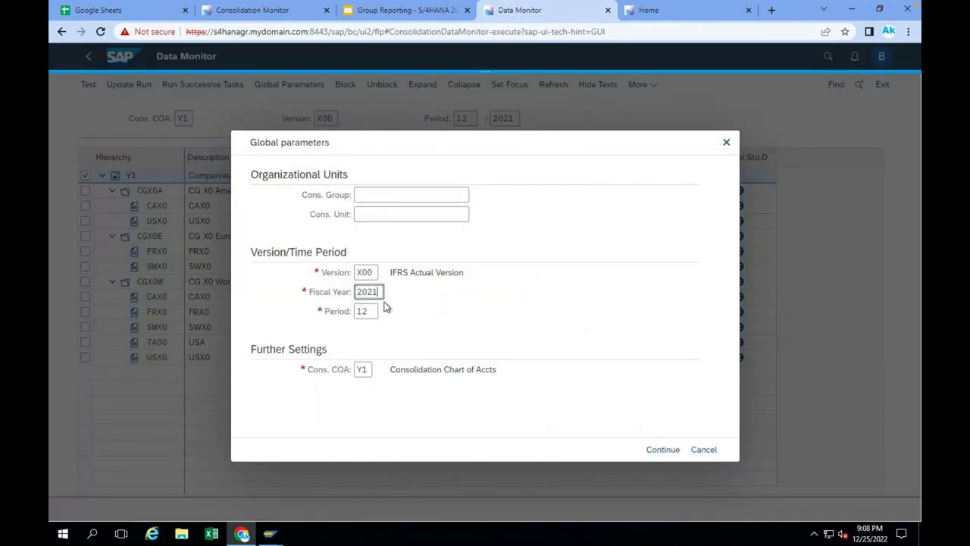
key(BackSpace)
text(202)
click(382, 296)
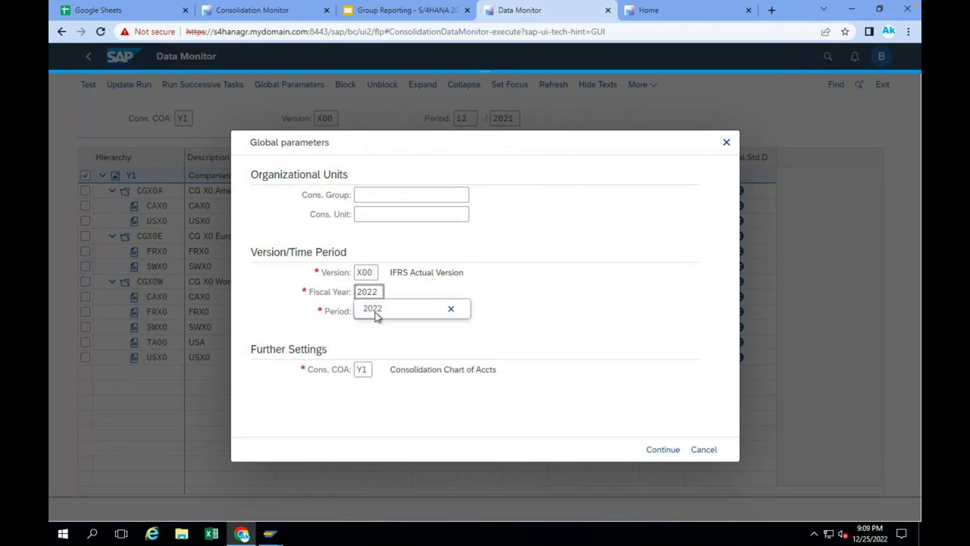
click(372, 312)
double_click(371, 312)
key(BackSpace)
text(001)
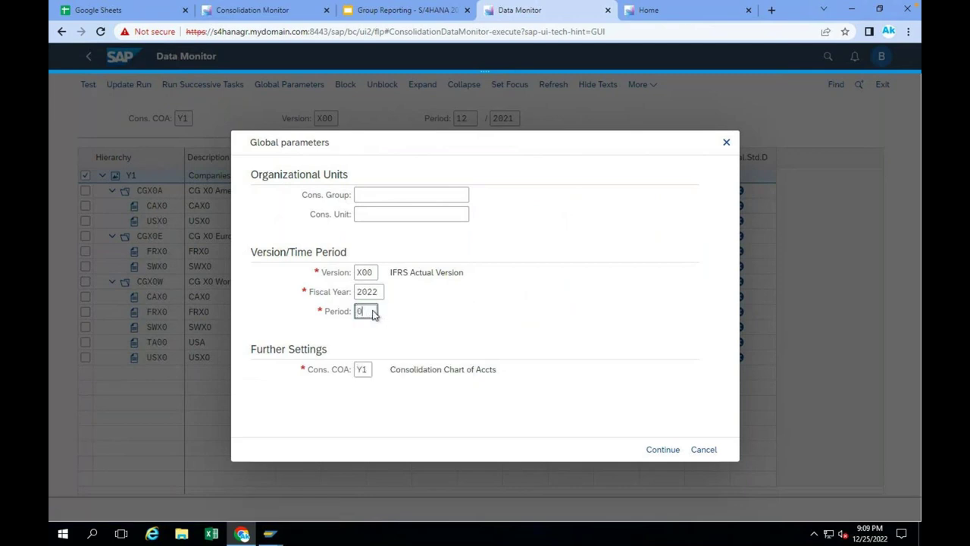
click(671, 450)
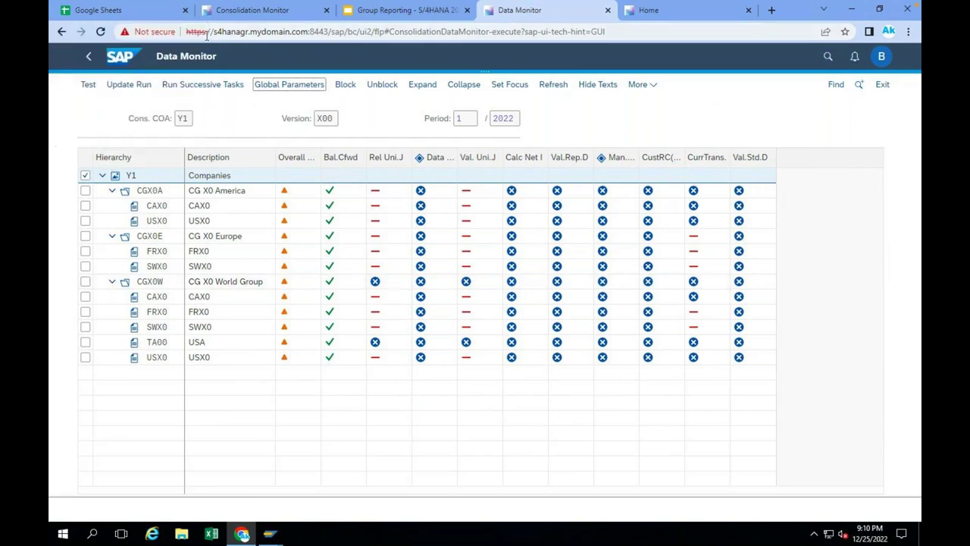
Switch to the Group Reporting - S/4HANA presentation in Google Slides.
click(401, 11)
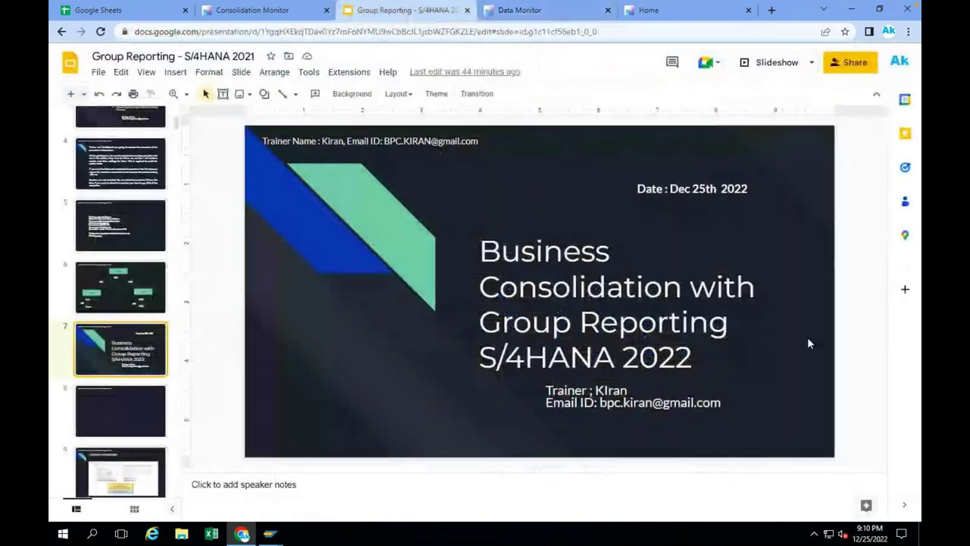